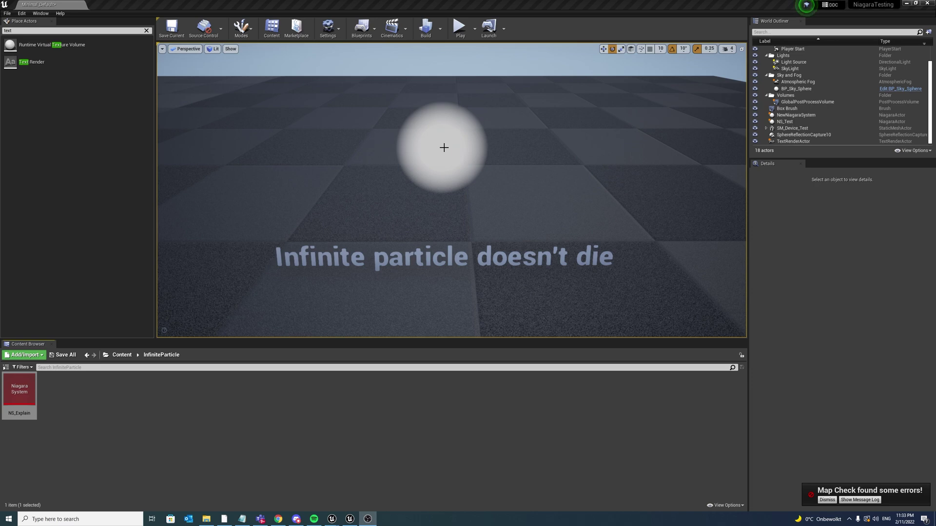
Create an Actor Blueprint class named BP_Test in the InfiniteParticle folder.
right_click(161, 396)
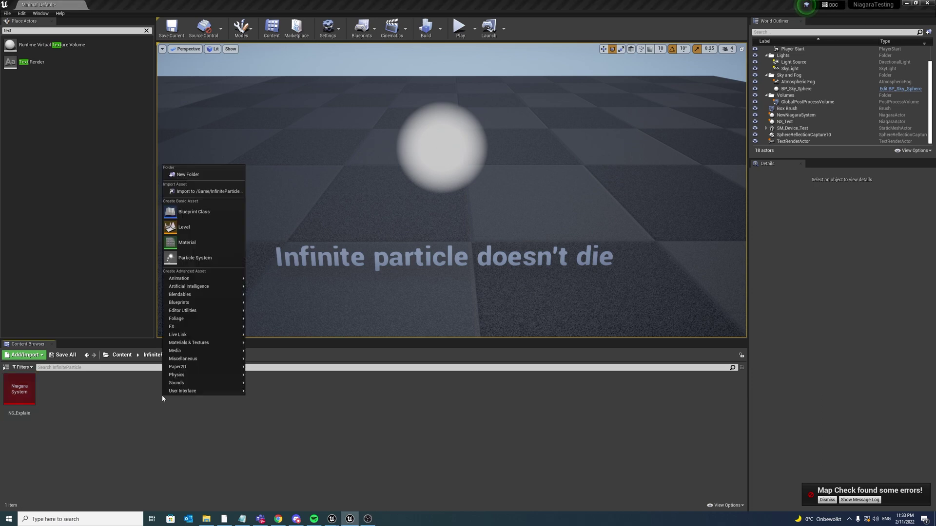
left_click(212, 217)
left_click(380, 211)
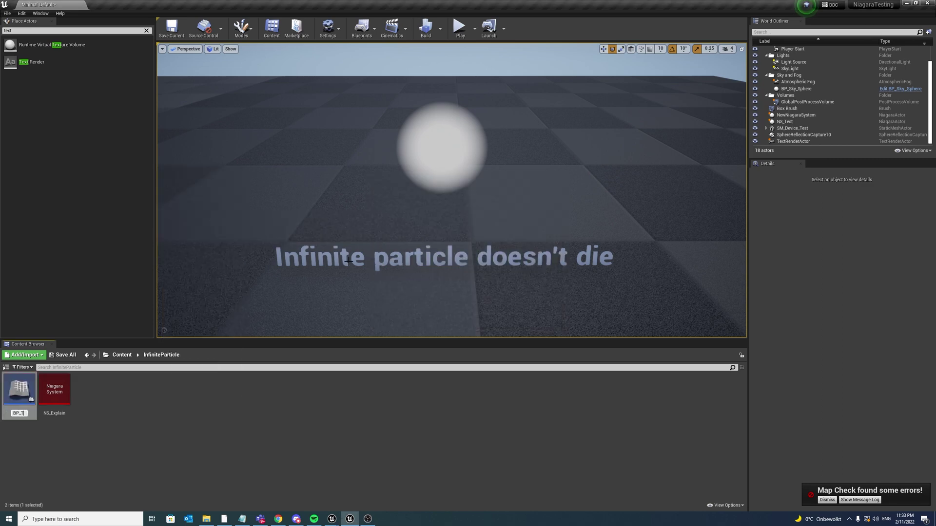
key("Return")
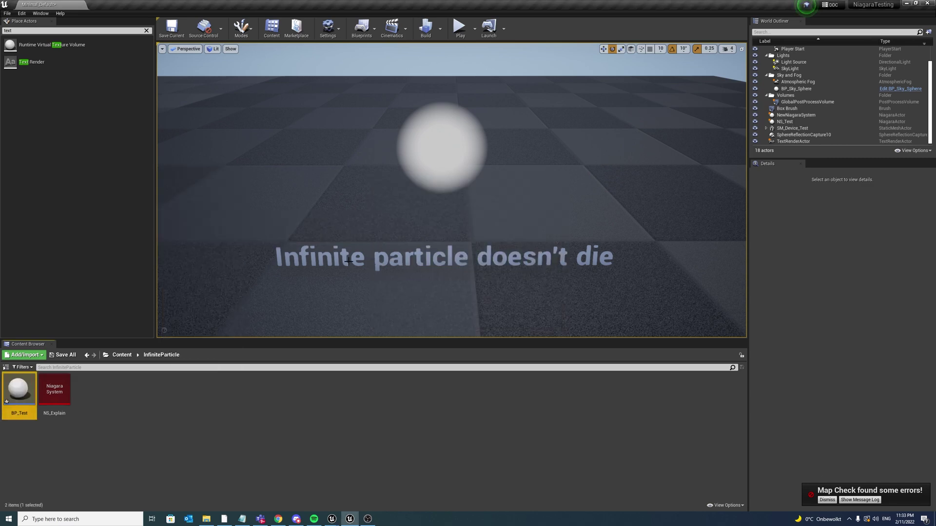
Create an empty Niagara System named NS_InfiniteParticle in the InfiniteParticle folder.
right_click(120, 422)
mouse_move(156, 353)
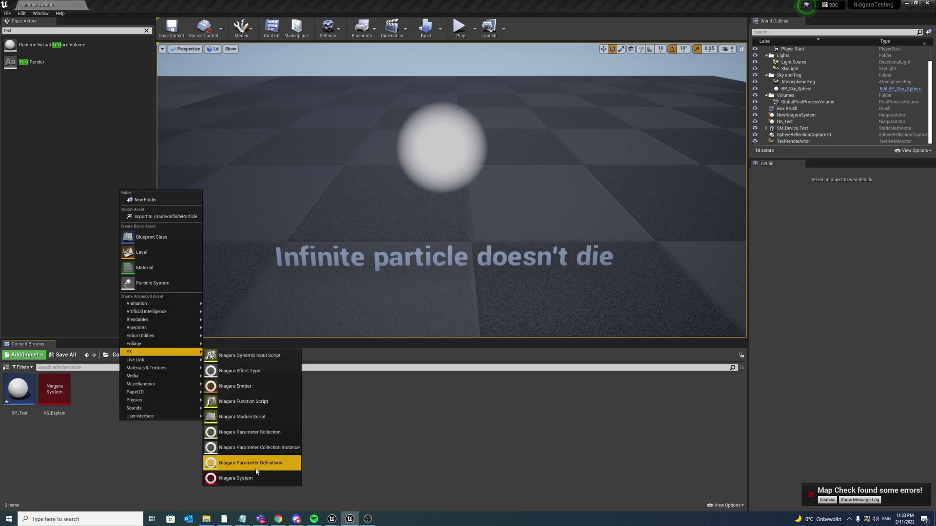
left_click(244, 478)
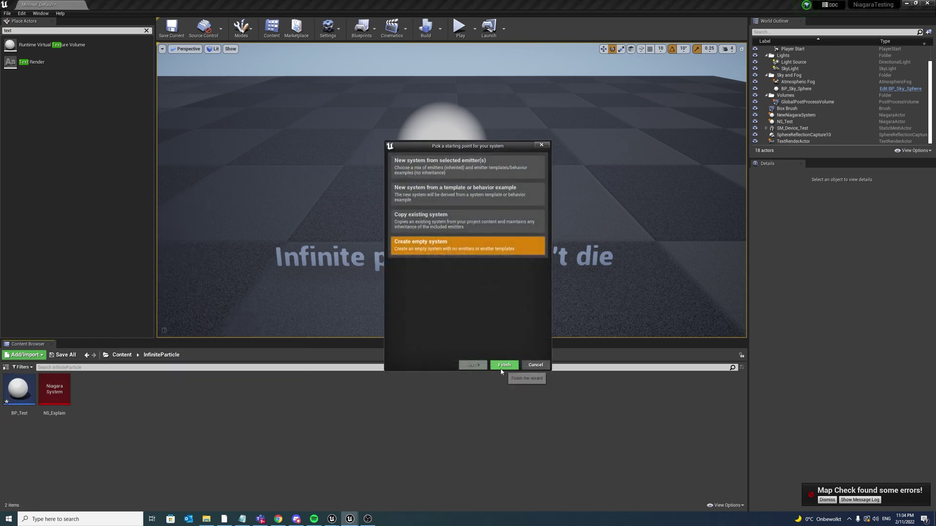
left_click(504, 365)
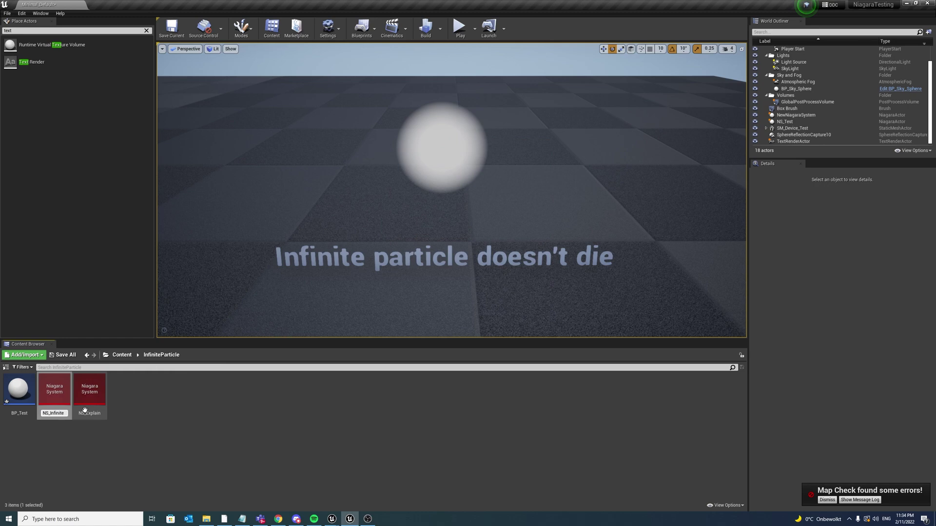
type("InfiniteParticle")
left_click(85, 410)
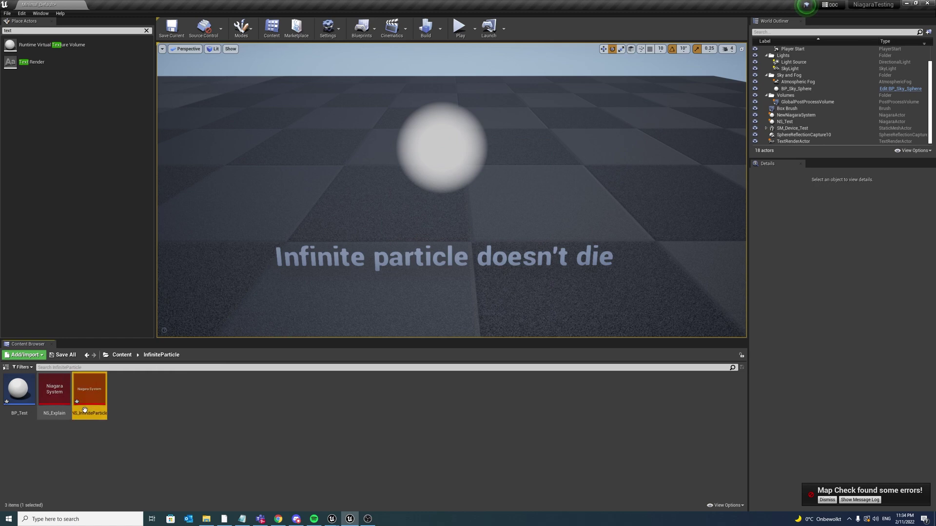
Open BP_Test and NS_InfiniteParticle together and dock the BP_Test editor alongside the other editors in the main window.
left_click(23, 392)
left_click(90, 392, "ctrl")
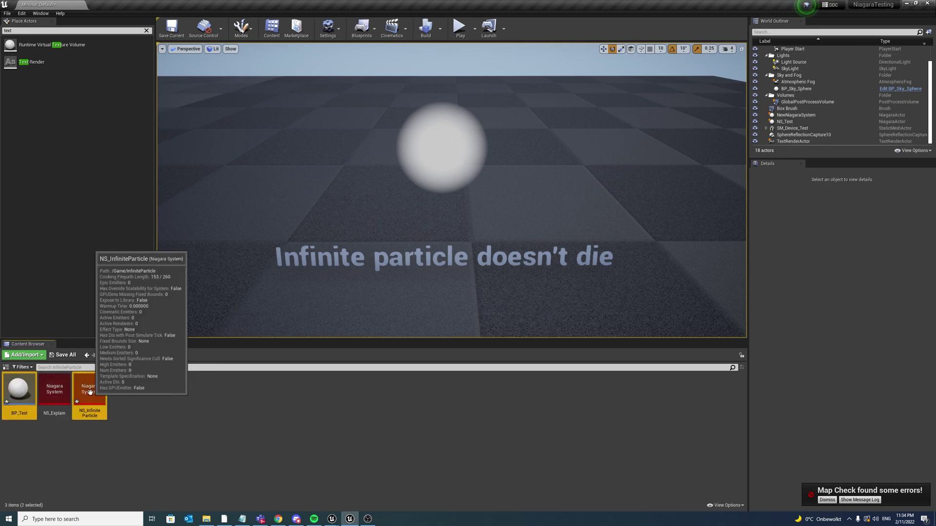
double_click(90, 392)
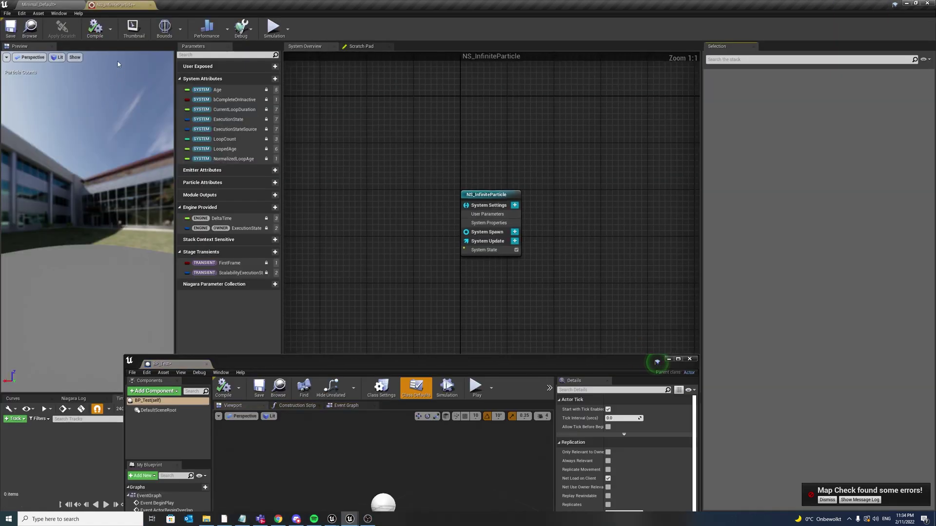
left_click_drag(167, 364, 220, 5)
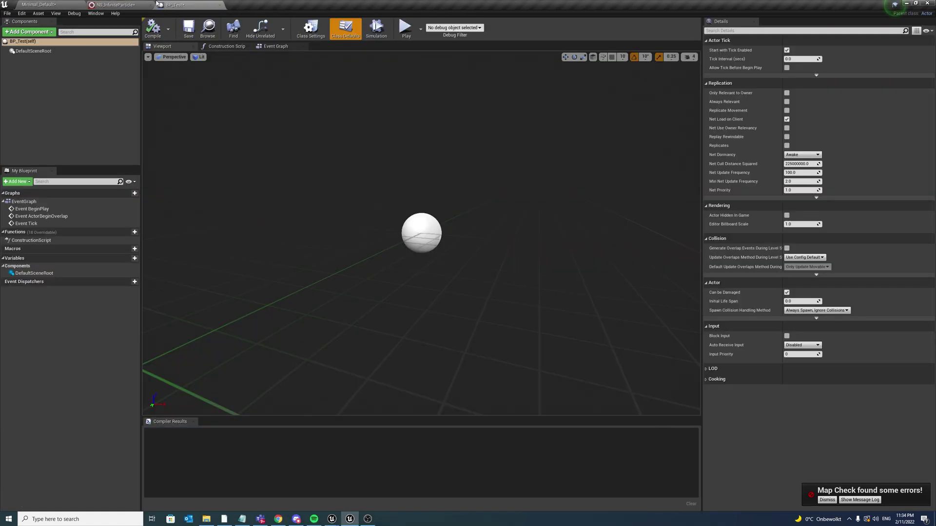
left_click(104, 5)
left_click(39, 5)
Add a Niagara Particle System component using NS_InfiniteParticle to BP_Test.
left_click(195, 5)
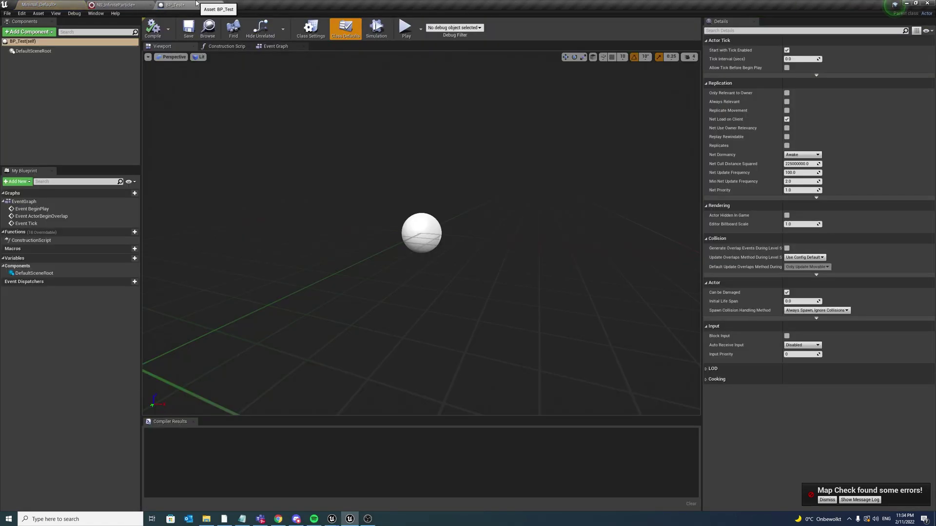
left_click(28, 31)
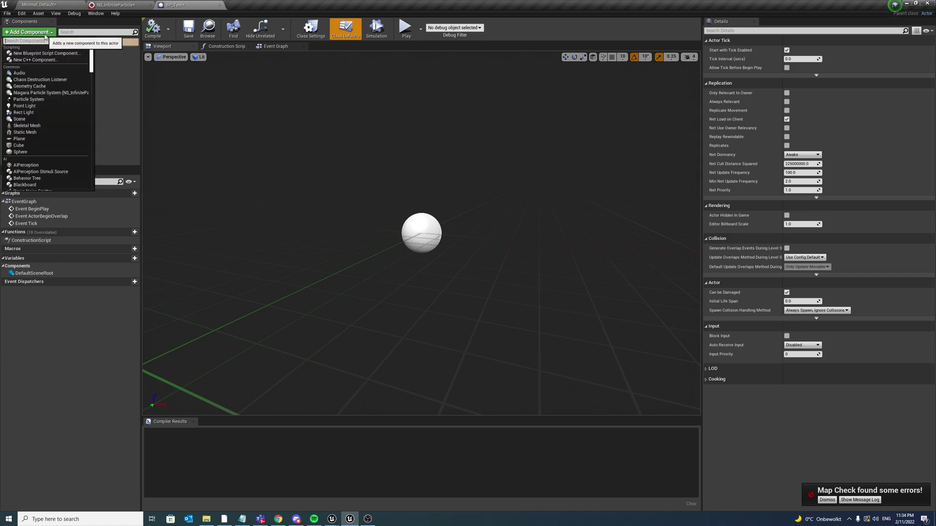
left_click(56, 93)
In BP_Test's Event Graph, connect a Delay node with a duration of 2.0 to Event BeginPlay and line it up.
left_click(274, 46)
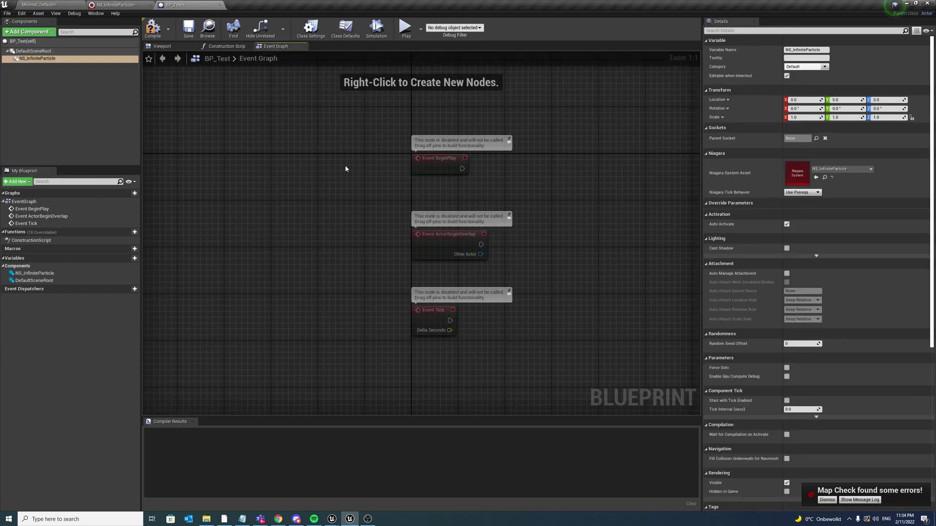
left_click_drag(308, 241, 432, 243)
type("delay")
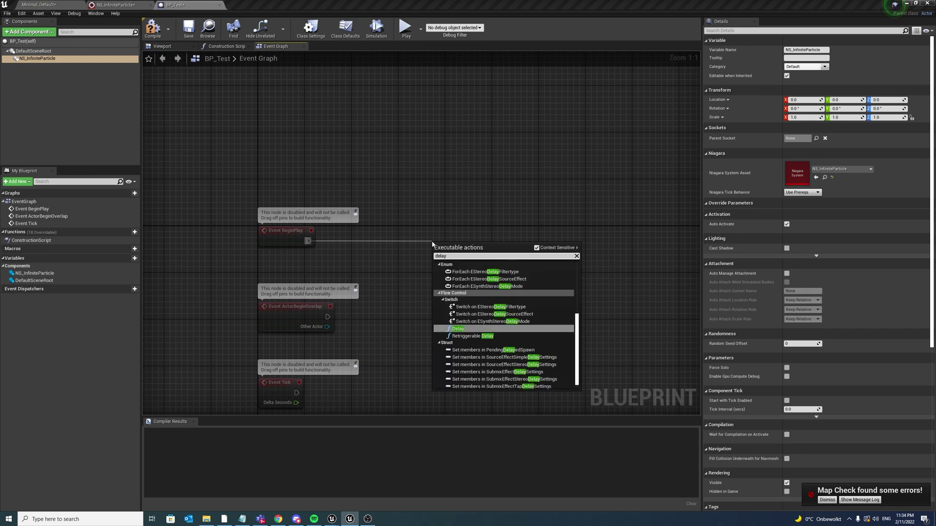
key("Return")
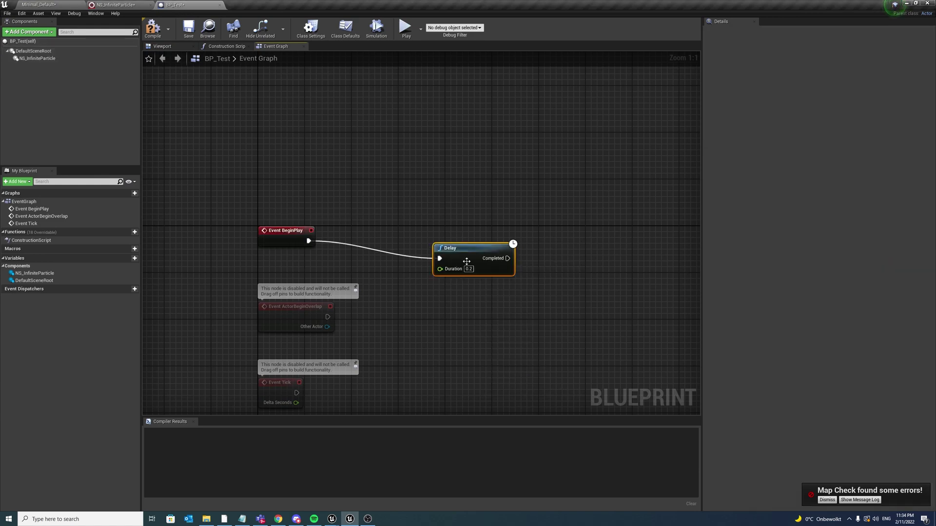
left_click(467, 272)
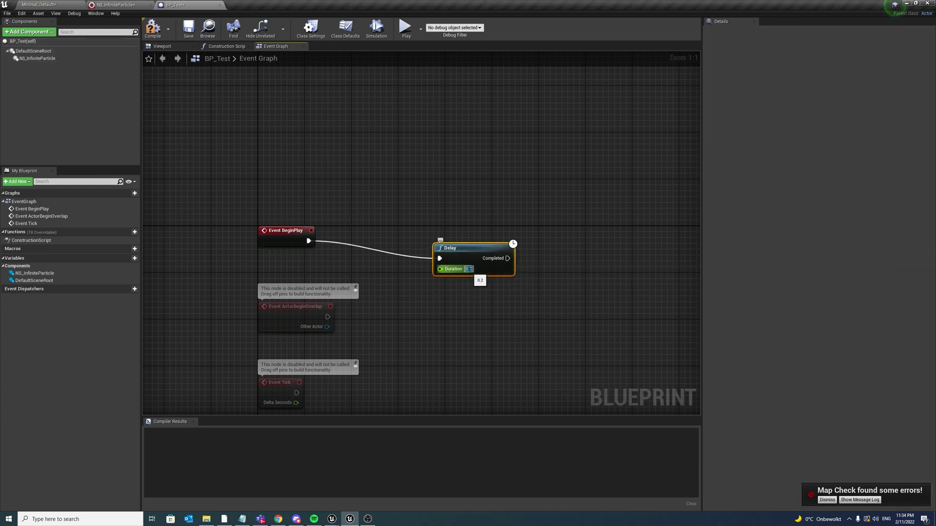
type("2")
key("Return")
left_click_drag(462, 263, 462, 234)
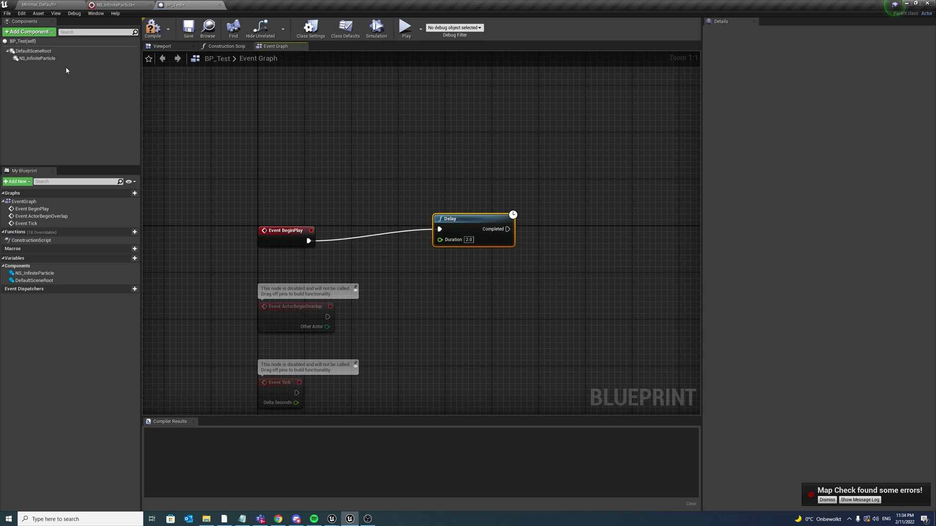
Place a reference to the NS_InfiniteParticle component above the Delay node in the graph.
left_click(37, 58)
left_click_drag(37, 58, 464, 168)
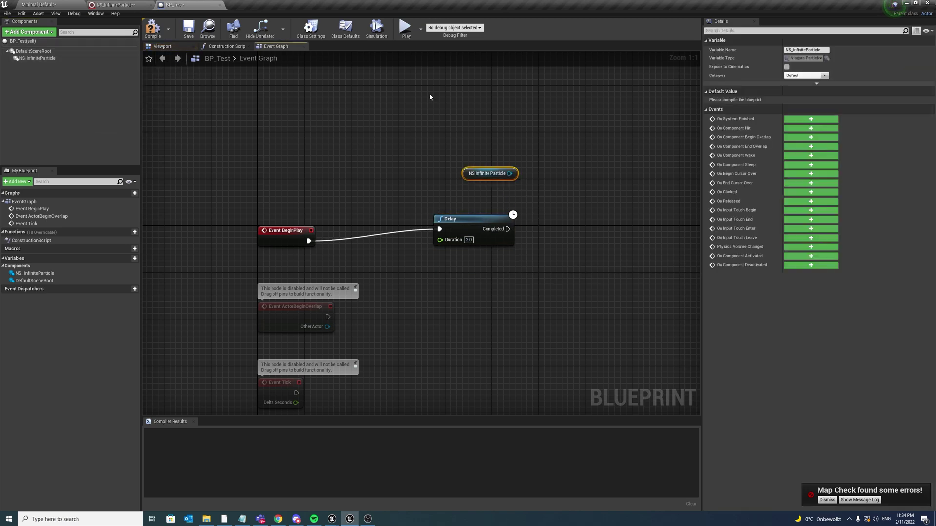
left_click(37, 58)
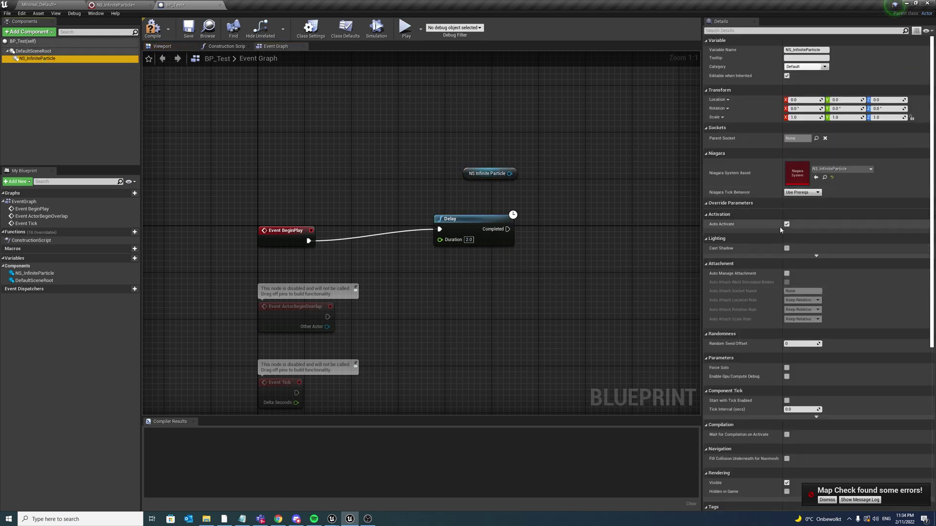
right_click_drag(531, 215, 439, 234)
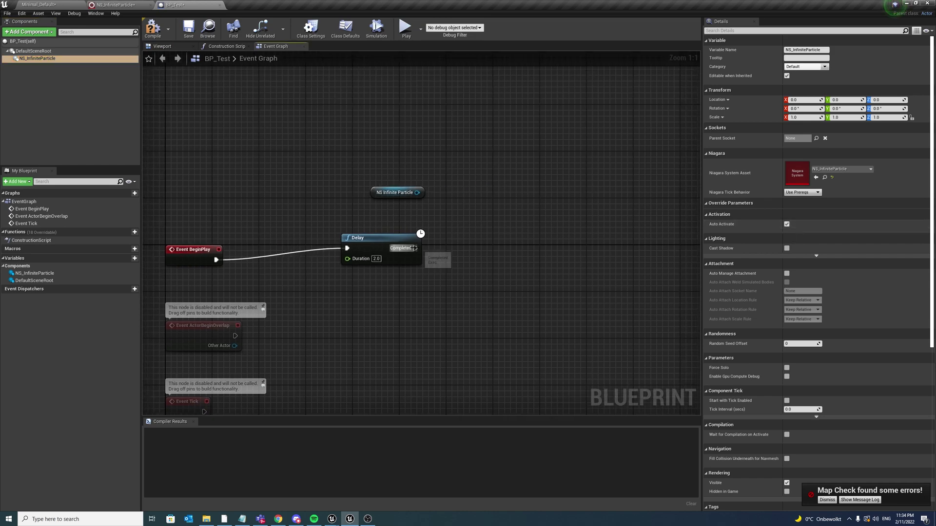
Add a Set Active node targeting the NS_InfiniteParticle reference and run it from the Delay's Completed output.
left_click_drag(415, 248, 527, 252)
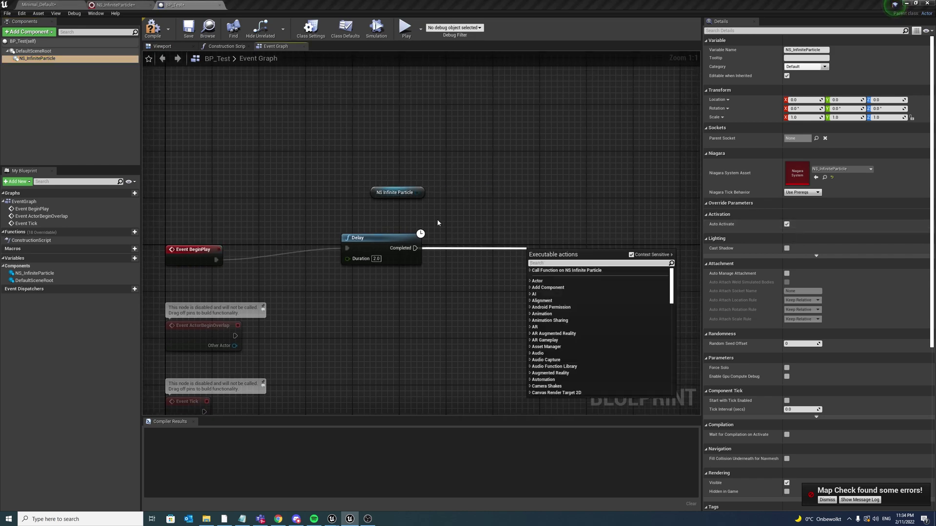
left_click_drag(417, 193, 491, 264)
type("set")
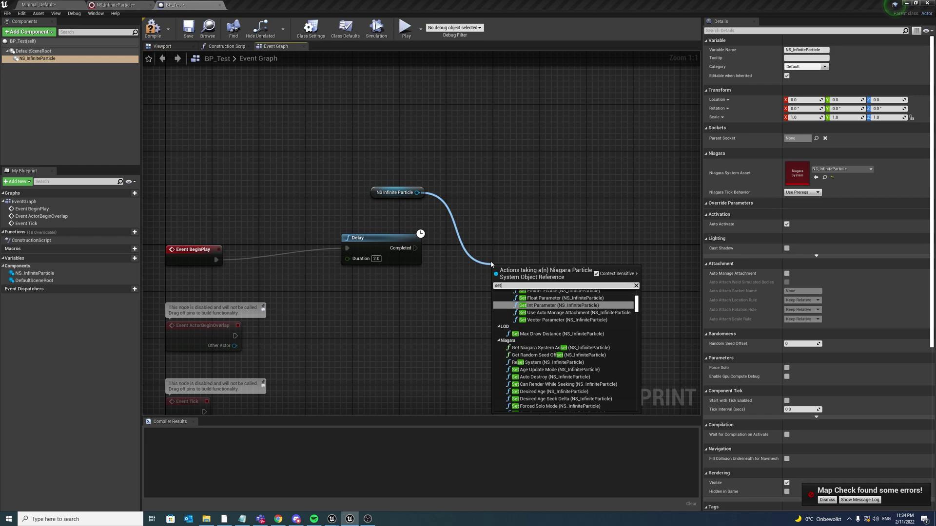
type(" activ")
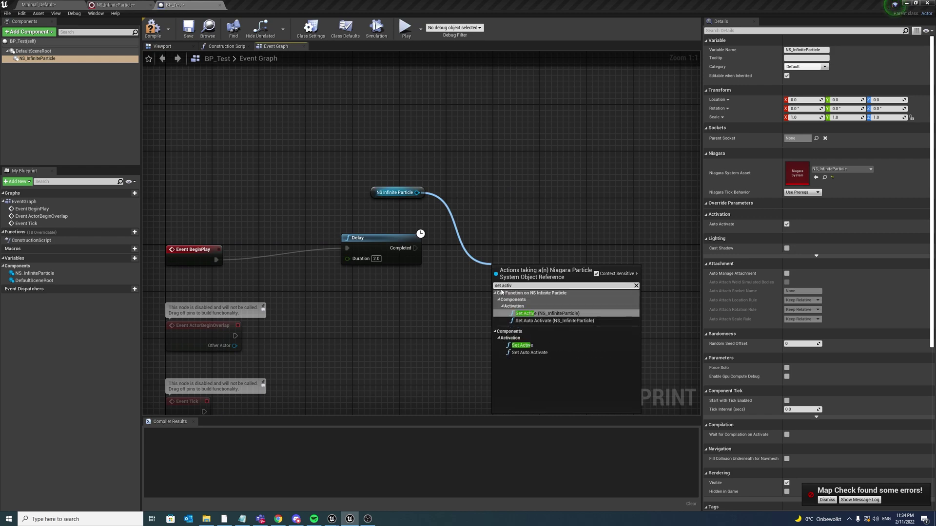
type("e")
left_click(522, 345)
left_click_drag(415, 248, 499, 284)
Add a Print String with the text "Deactivate triggered!" after Set Active, then compile and save BP_Test.
left_click_drag(552, 283, 588, 240)
type("print")
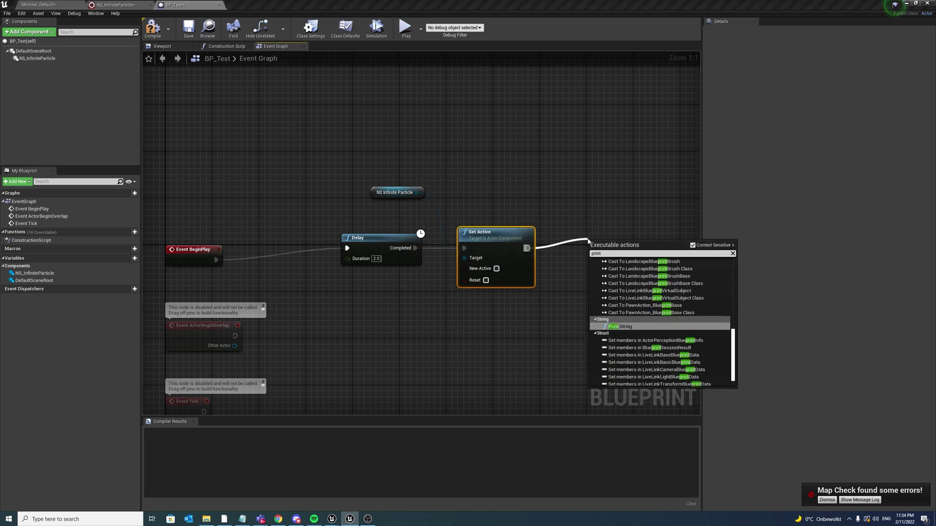
key("Return")
left_click(623, 265)
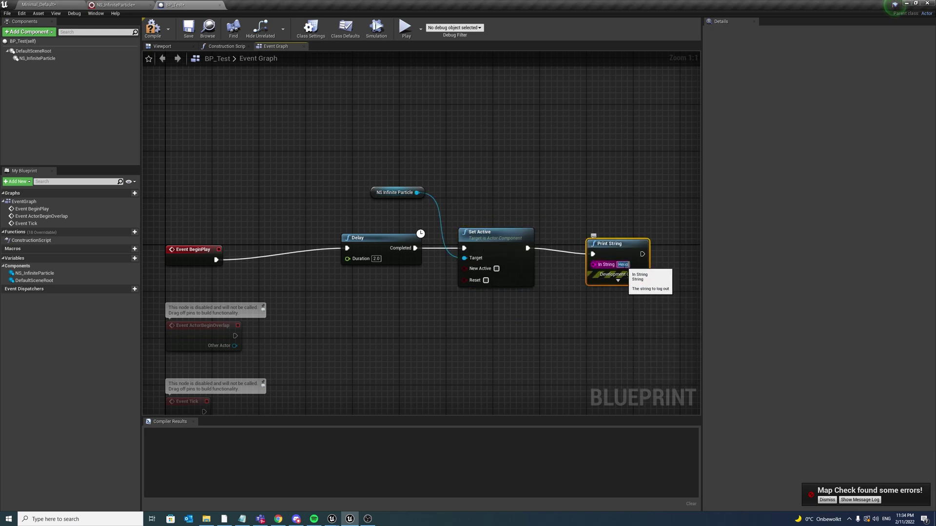
type("Dea")
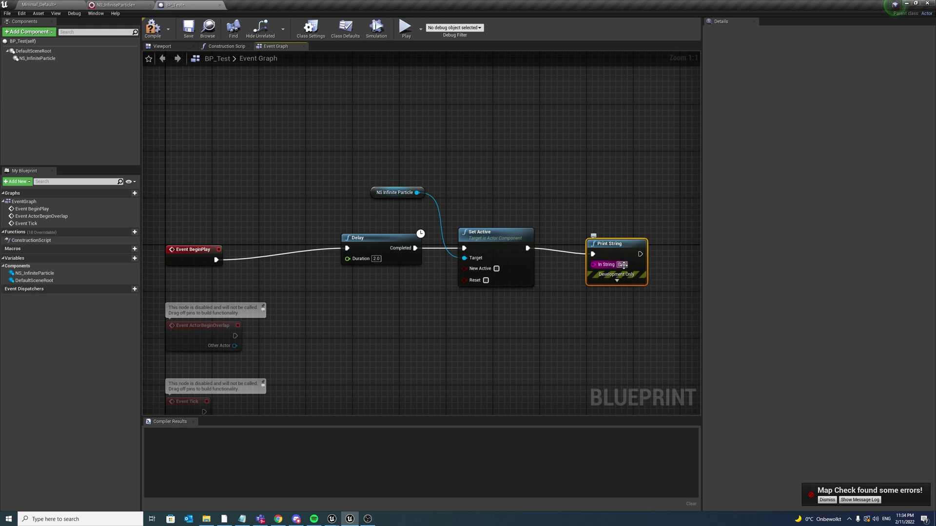
type("ctivate ")
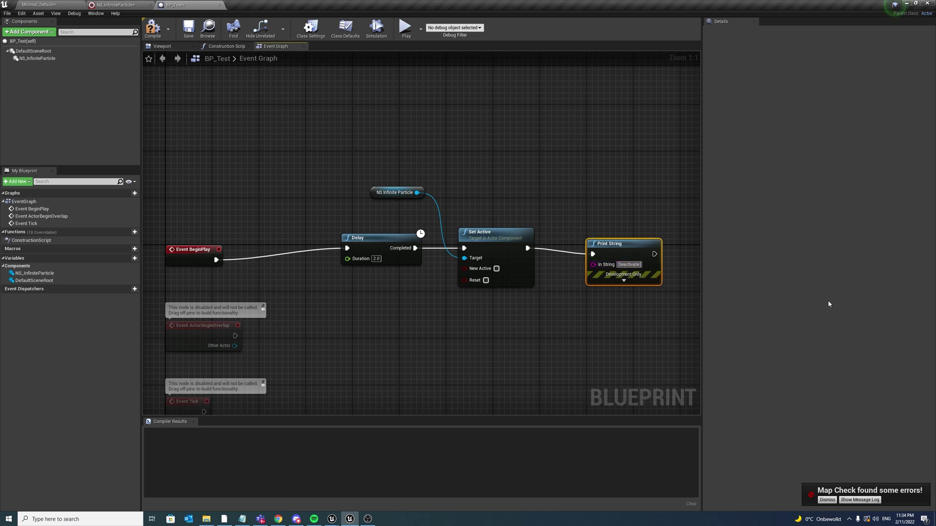
type("triggered!")
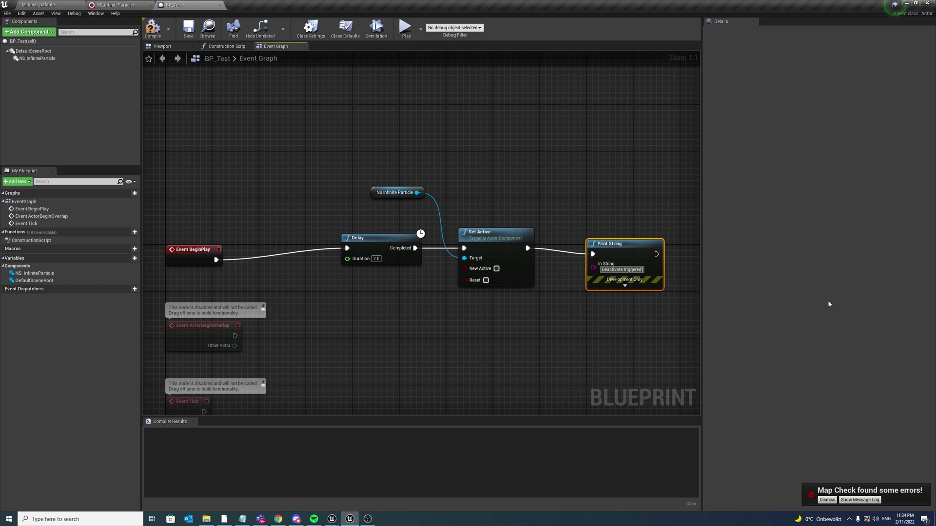
left_click_drag(631, 252, 615, 248)
left_click(162, 35)
left_click(188, 30)
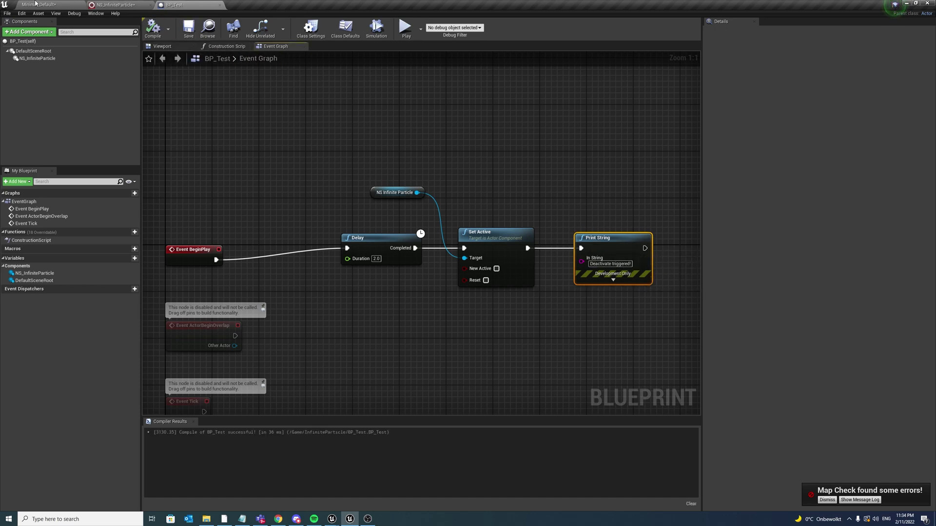
In the level, delete the NS_Test particle actor and place an instance of BP_Test in its place.
left_click(39, 4)
left_click(445, 150)
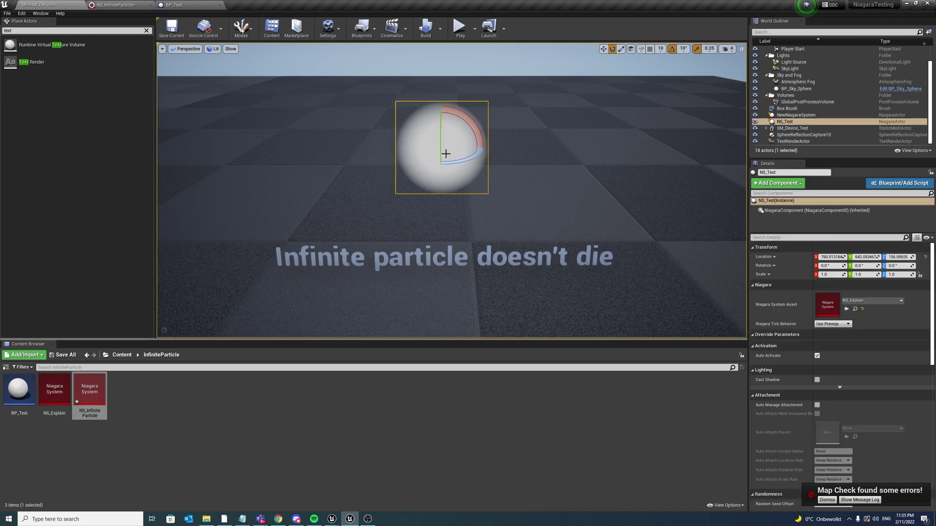
key("Delete")
left_click_drag(15, 391, 463, 196)
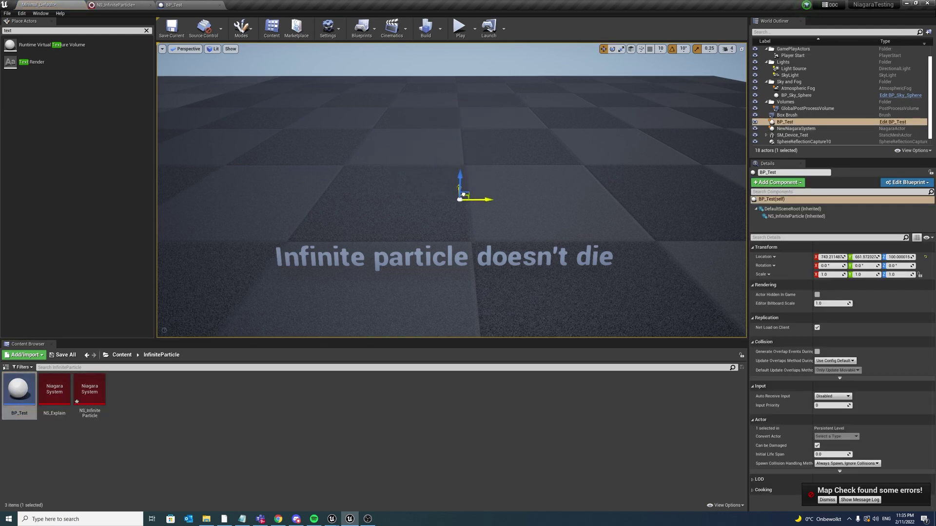
Add an emitter based on the Empty template to the NS_InfiniteParticle system.
left_click(124, 3)
right_click_drag(552, 187, 439, 202)
right_click(439, 202)
mouse_move(444, 213)
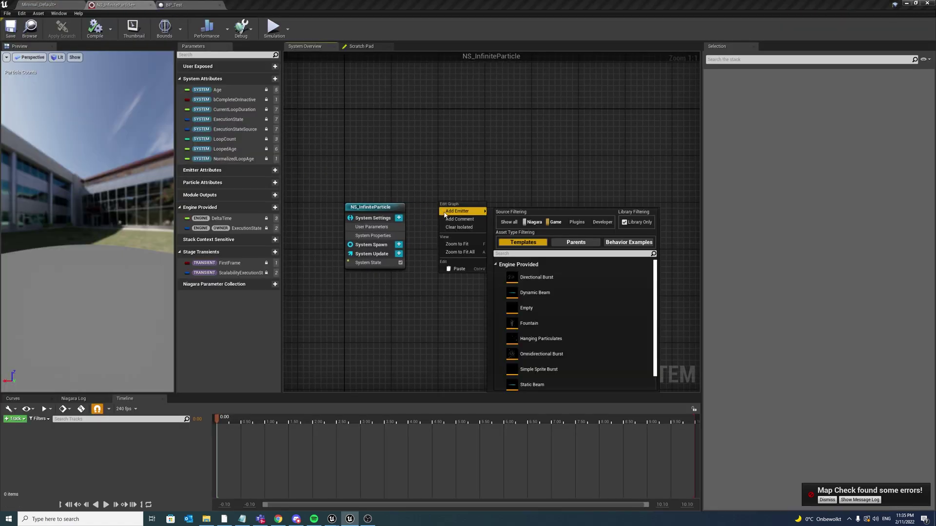
left_click(534, 308)
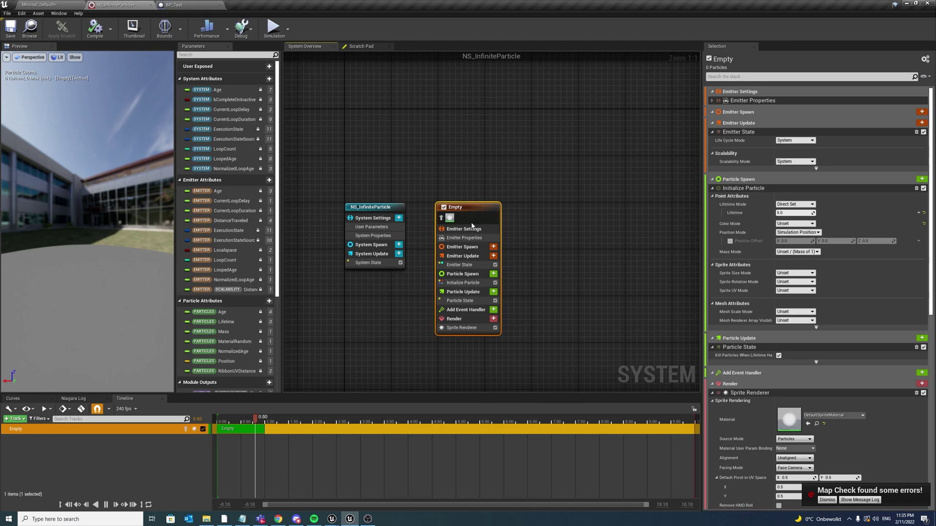
In the Empty emitter's Emitter State, set Life Cycle Mode to Self, Loop Behavior to Once and Loop Duration Mode to Infinite.
left_click(471, 238)
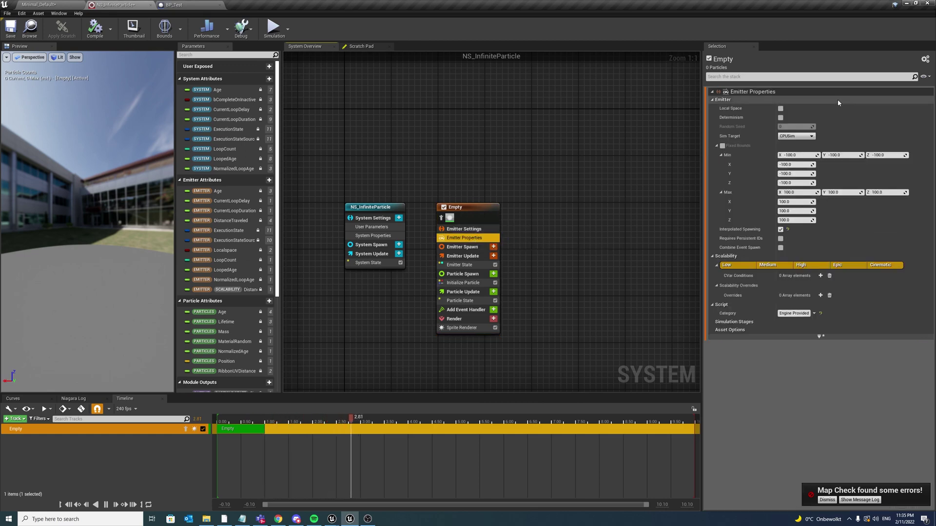
left_click(459, 264)
left_click(797, 100)
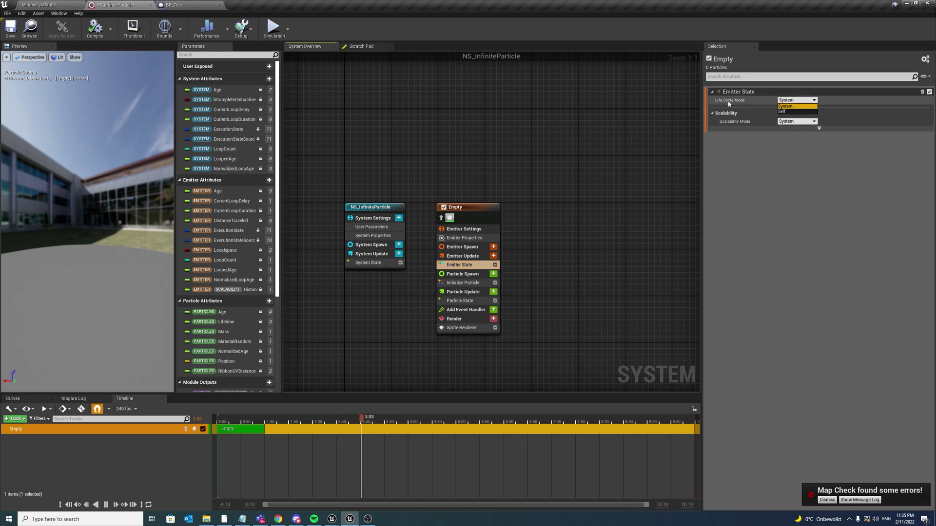
left_click(794, 111)
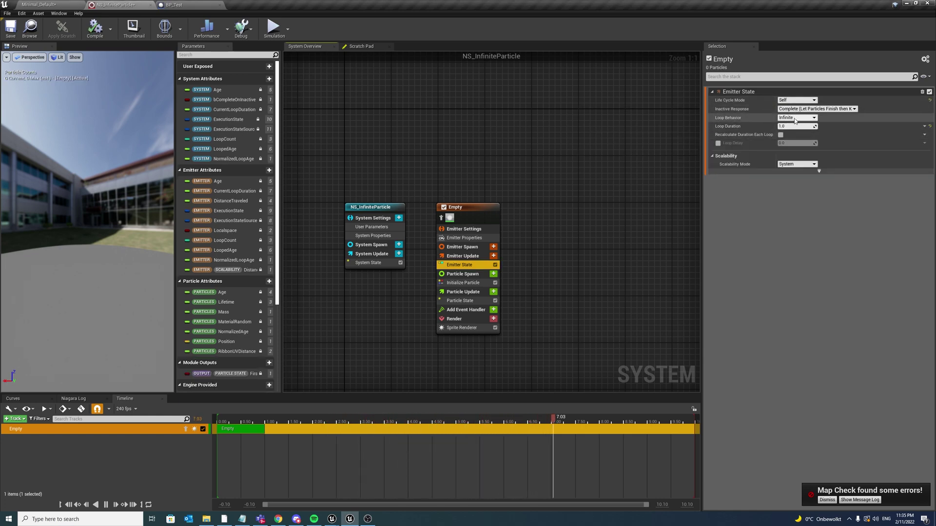
left_click(795, 119)
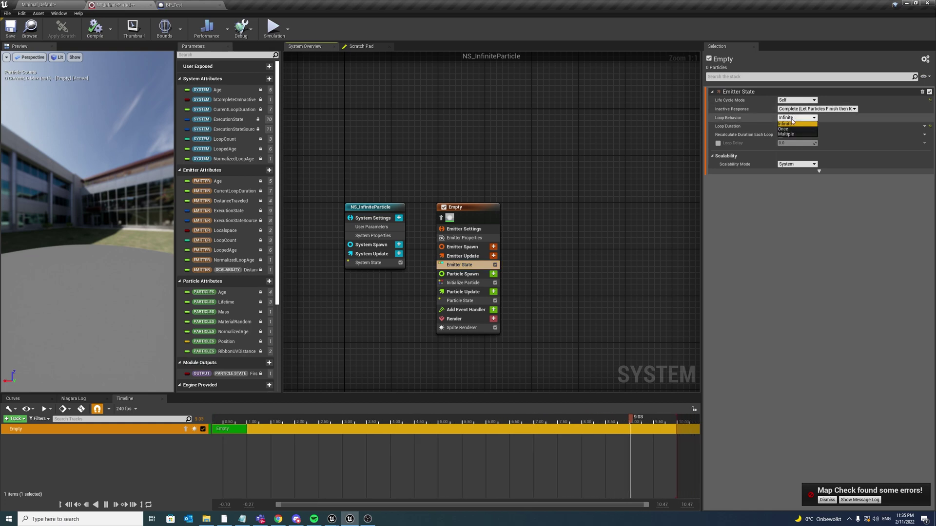
left_click(793, 129)
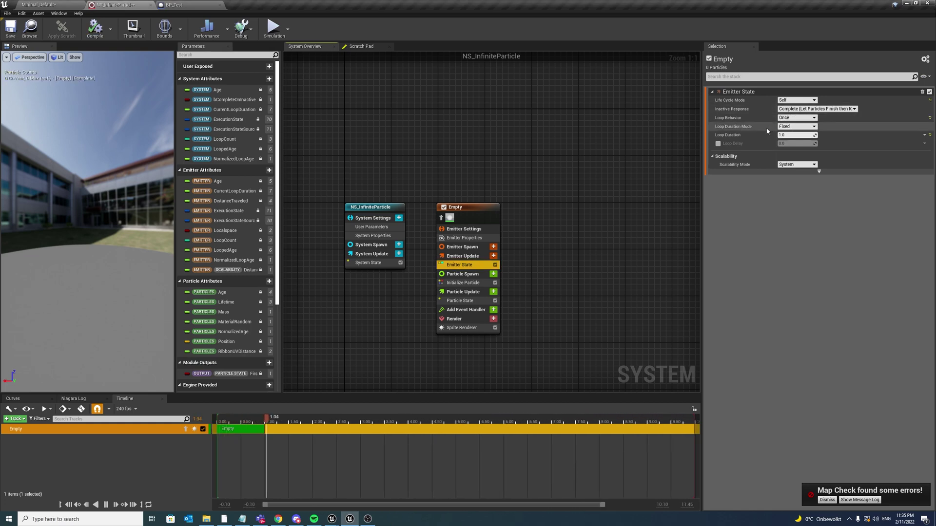
left_click(795, 126)
left_click(790, 140)
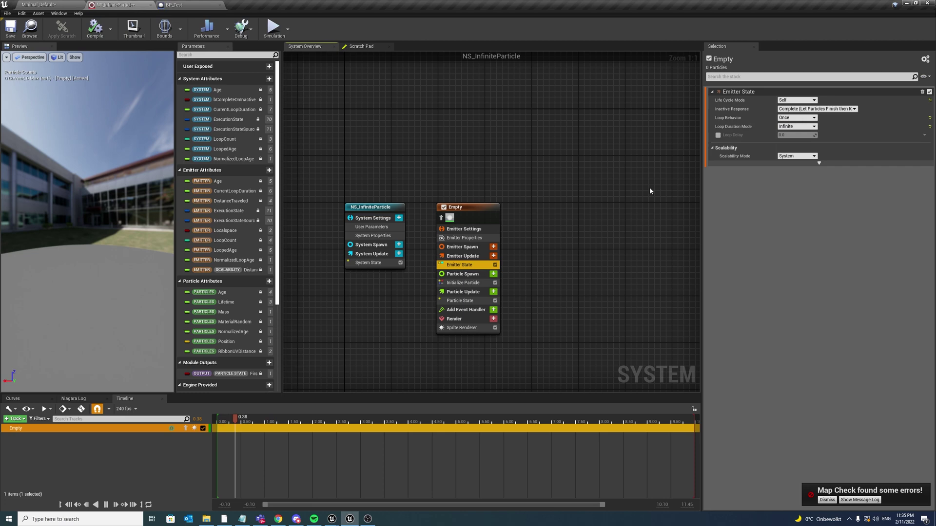
Add a Spawn Burst Instantaneous module to the Empty emitter's Emitter Update group.
left_click(493, 274)
left_click(494, 257)
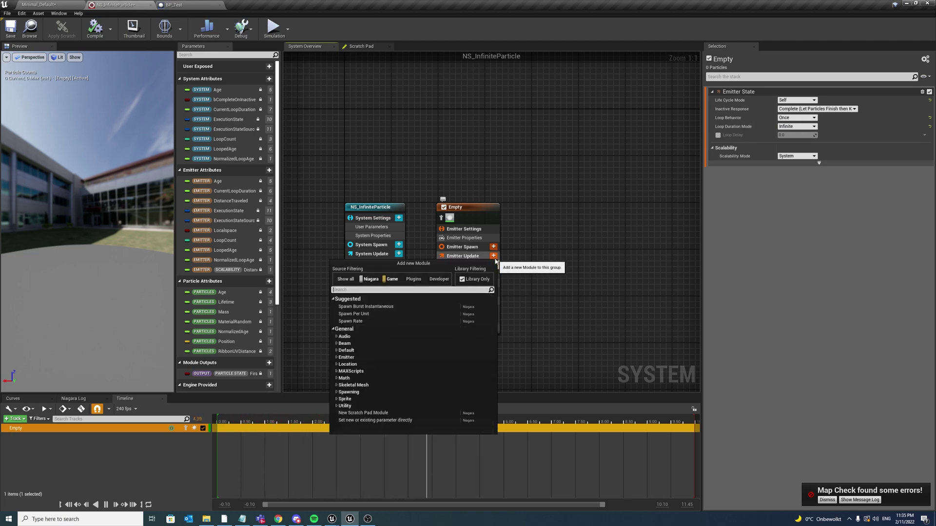
left_click(366, 306)
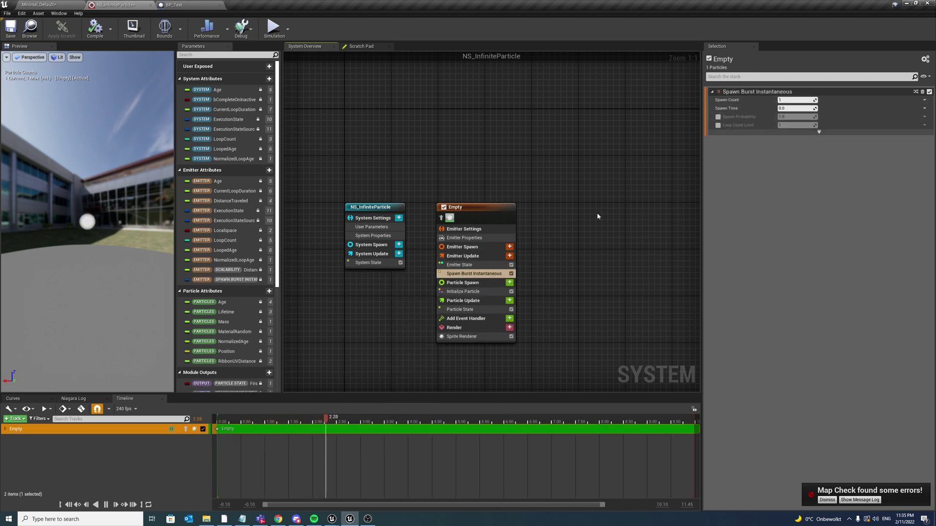
Disable Kill Particles When Lifetime Has Elapsed in the emitter's Particle State module.
mouse_move(550, 290)
right_mouse_down()
mouse_move(574, 250)
mouse_move(543, 276)
right_mouse_up()
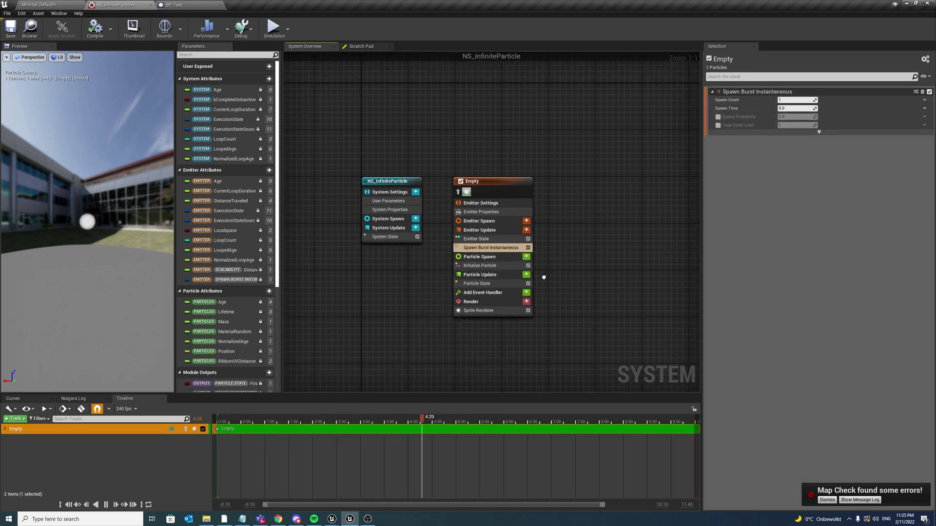
left_click(479, 284)
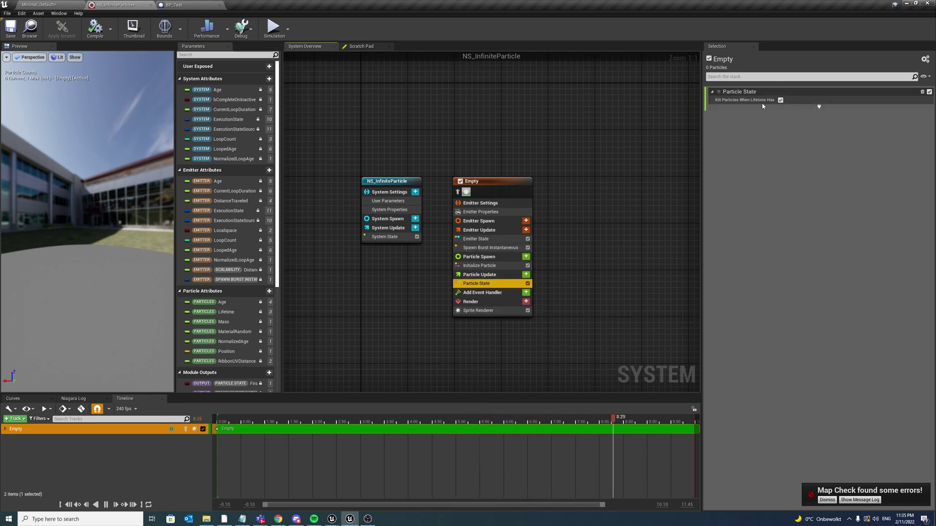
left_click(781, 100)
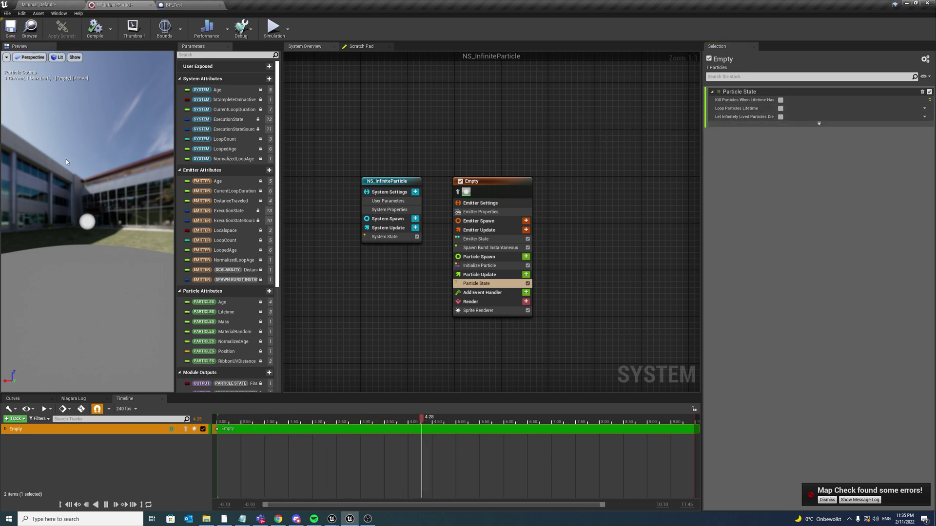
Return to the level and play-test BP_Test to check whether the particle dies on deactivation, ending the session once observed.
left_click(174, 5)
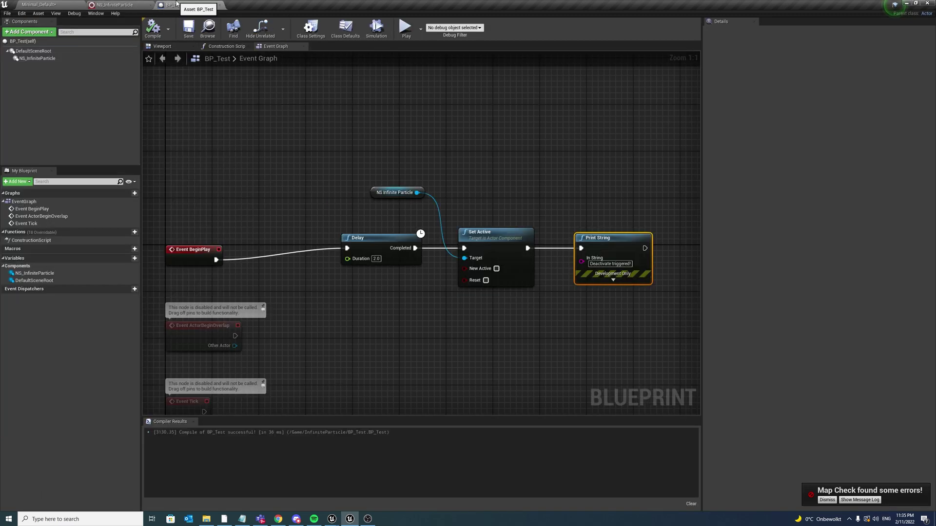
left_click(91, 5)
left_click(39, 4)
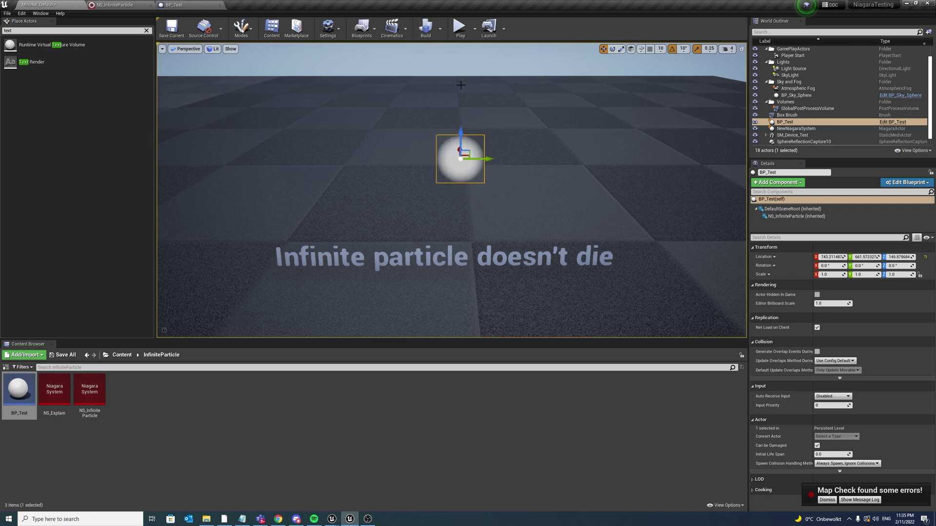
left_click(459, 27)
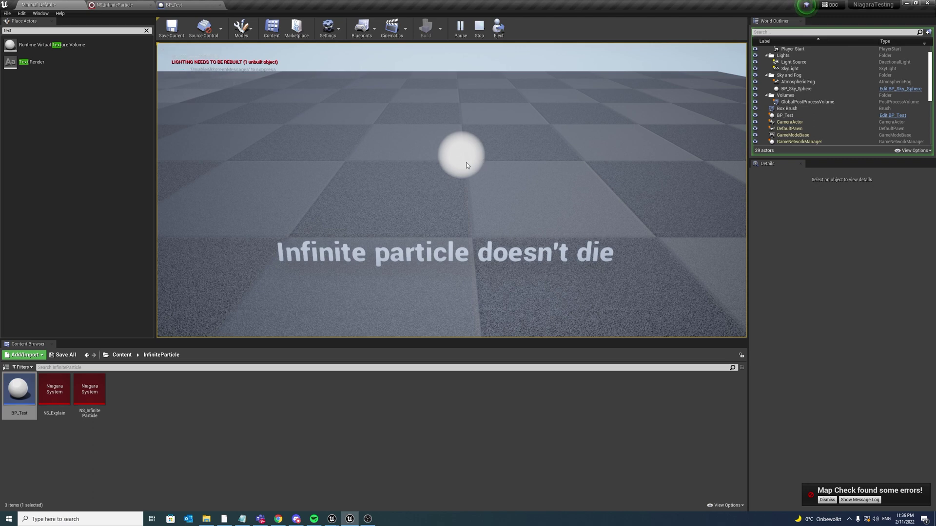
left_click(479, 27)
Set the Inactive Response in NS_InfiniteParticle's System State to Kill (System and Emitters Die Immediately).
left_click(115, 5)
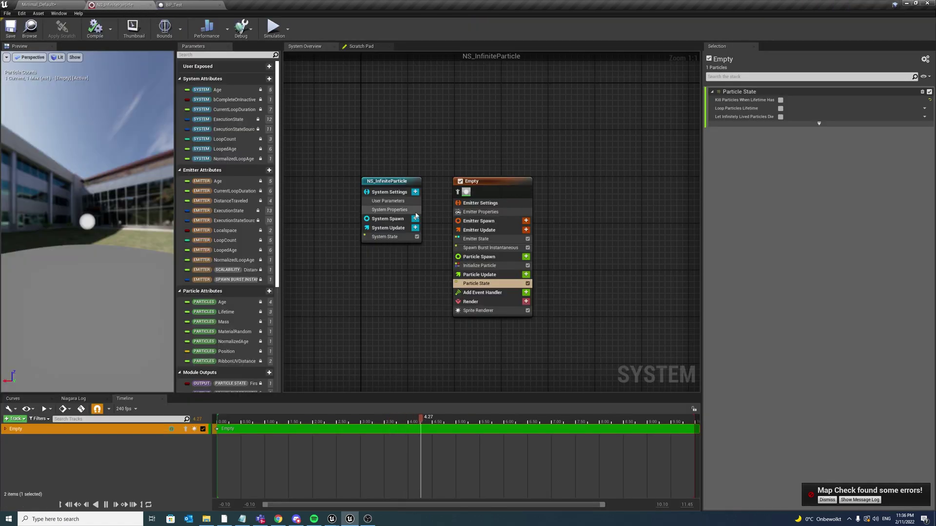
left_click(384, 236)
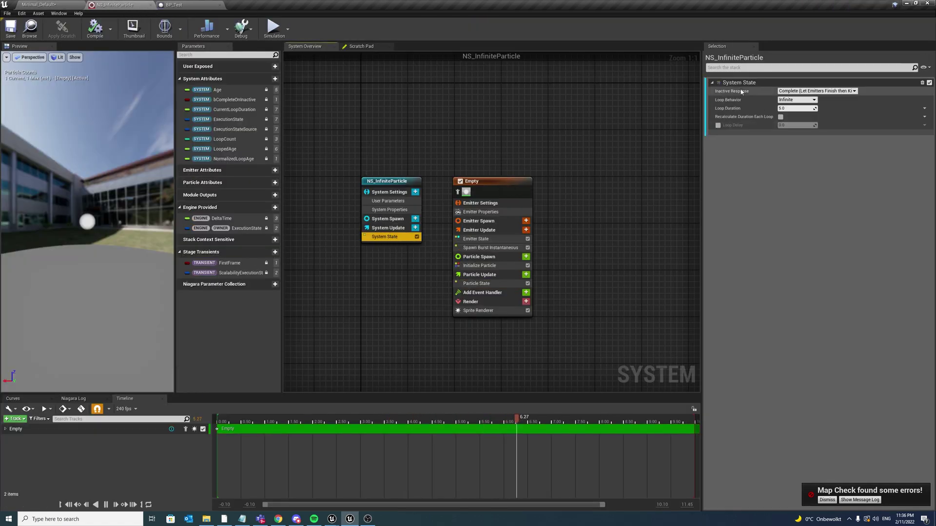
left_click(790, 92)
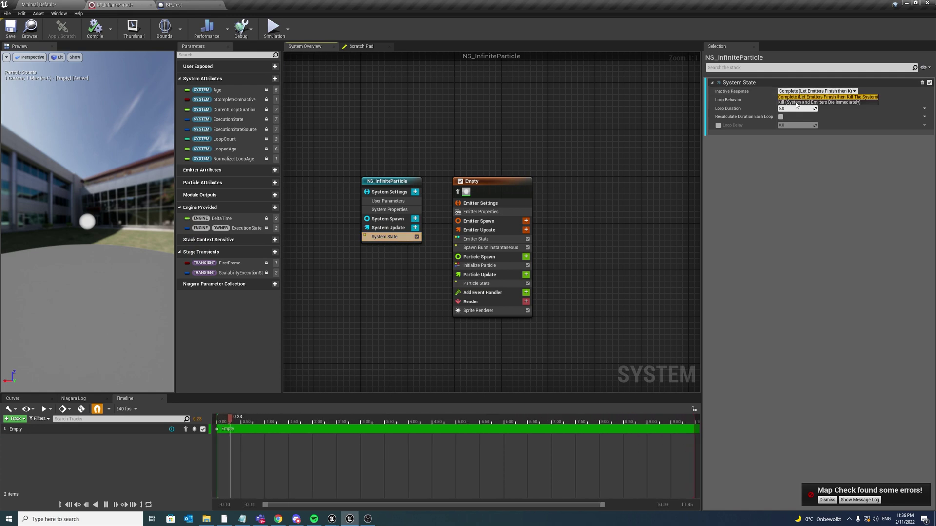
left_click(796, 102)
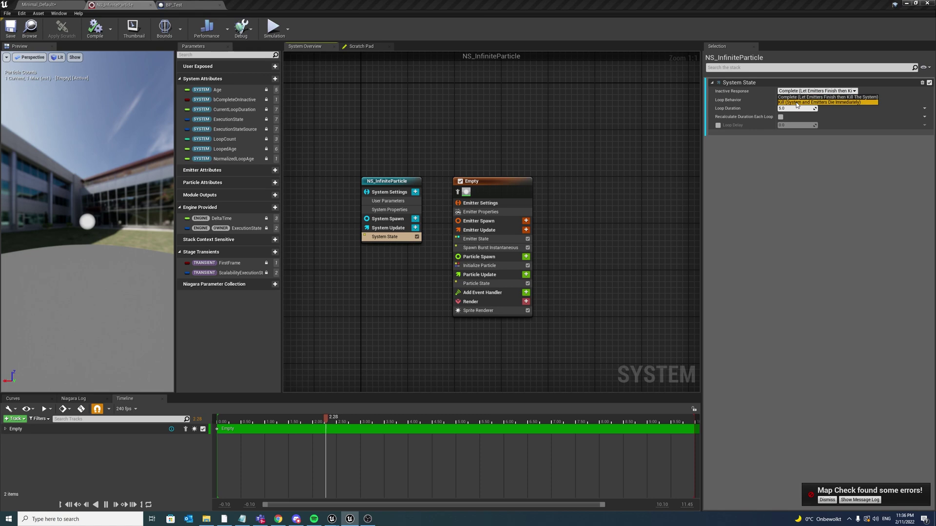
Play-test the level to examine the deactivation with the Kill inactive response, and stop the simulation.
left_click(39, 4)
left_click(460, 26)
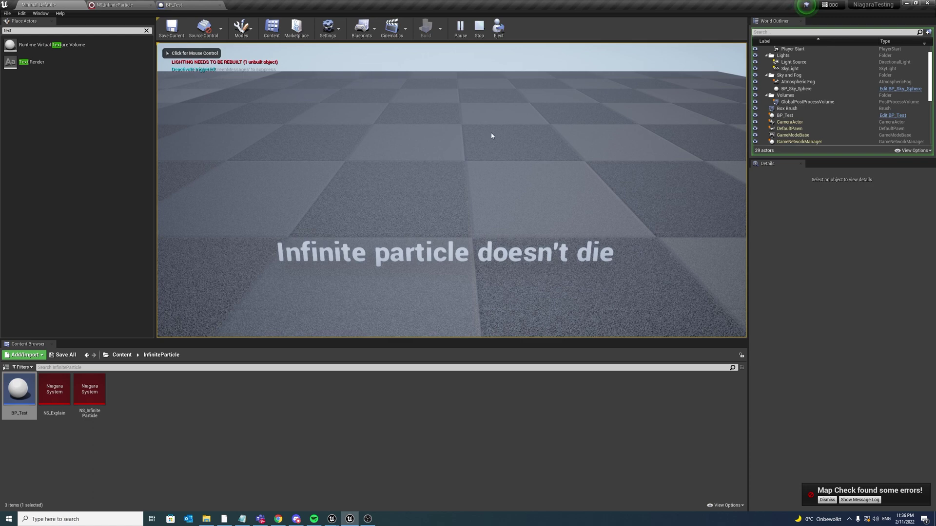
left_click(480, 29)
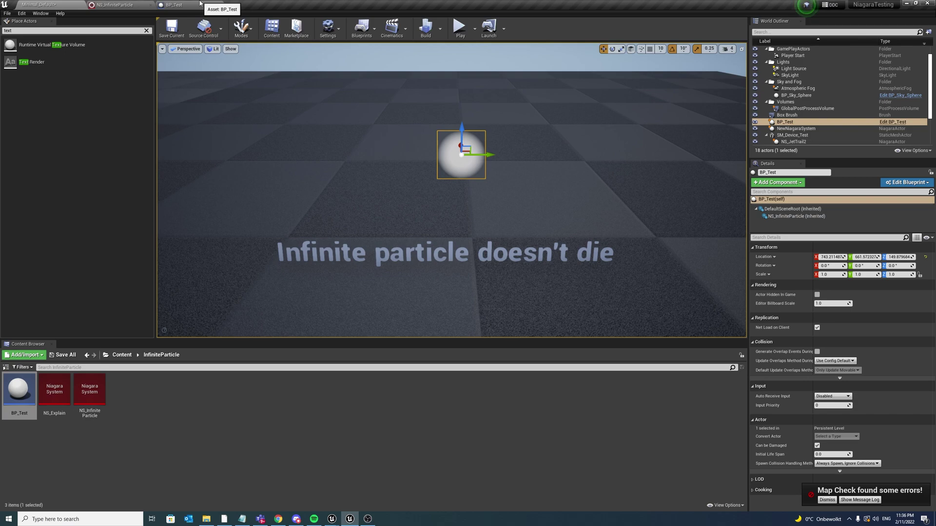
Reset the System State's Inactive Response in NS_InfiniteParticle to its default Complete option.
left_click(194, 3)
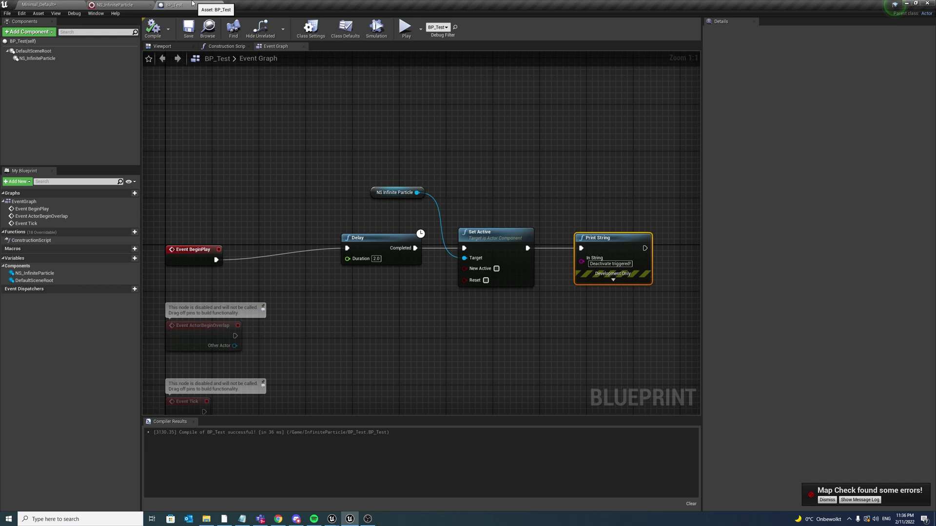
left_click(106, 4)
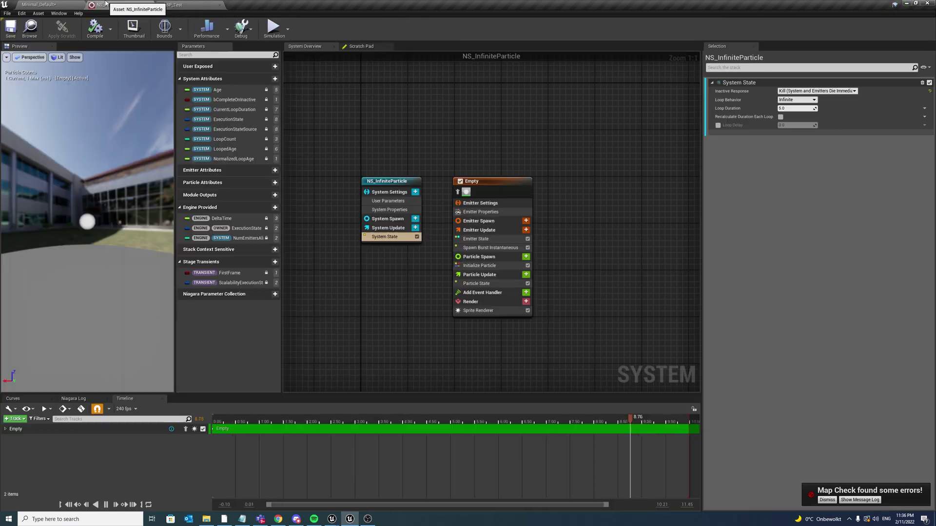
left_click(928, 92)
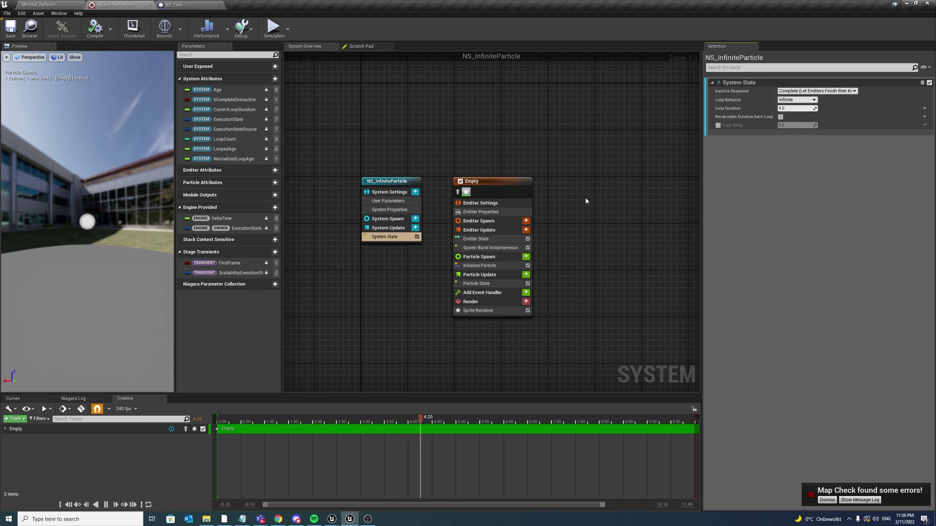
Enable Let Infinitely Lived Particles Die When Emitter Deactivates in the emitter's Particle State module.
left_click(509, 281)
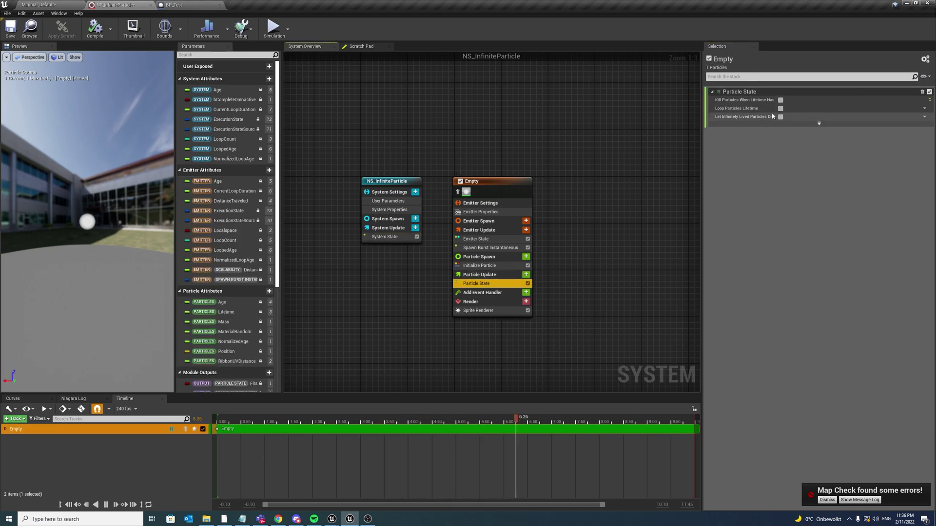
right_click_drag(650, 198, 643, 201)
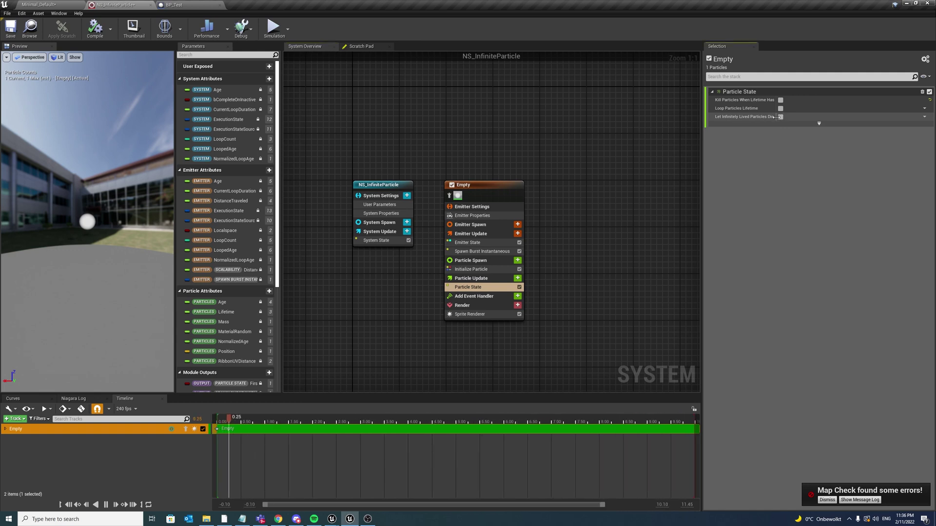
left_click_drag(778, 118, 811, 118)
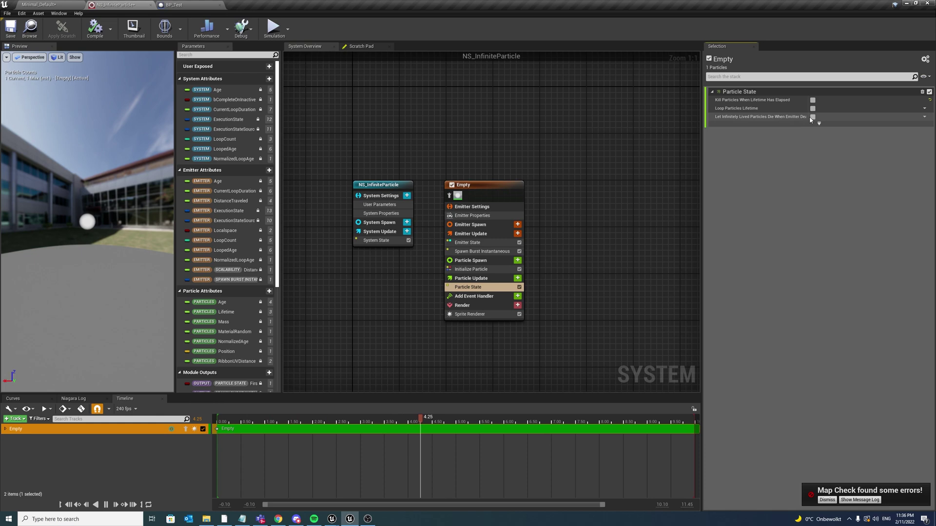
left_click_drag(809, 118, 840, 123)
left_click(841, 117)
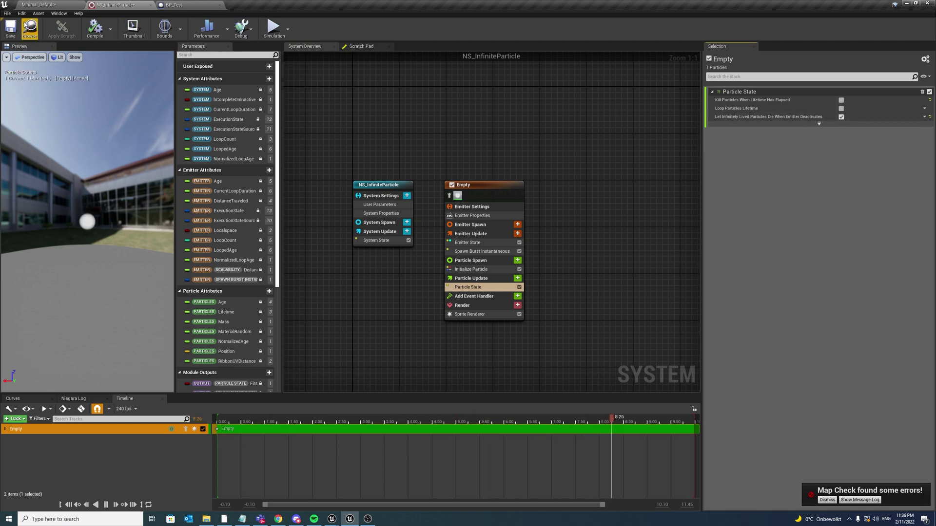
Play-test the level to check the particle's deactivation with the new Particle State option, and stop the simulation.
left_click(45, 4)
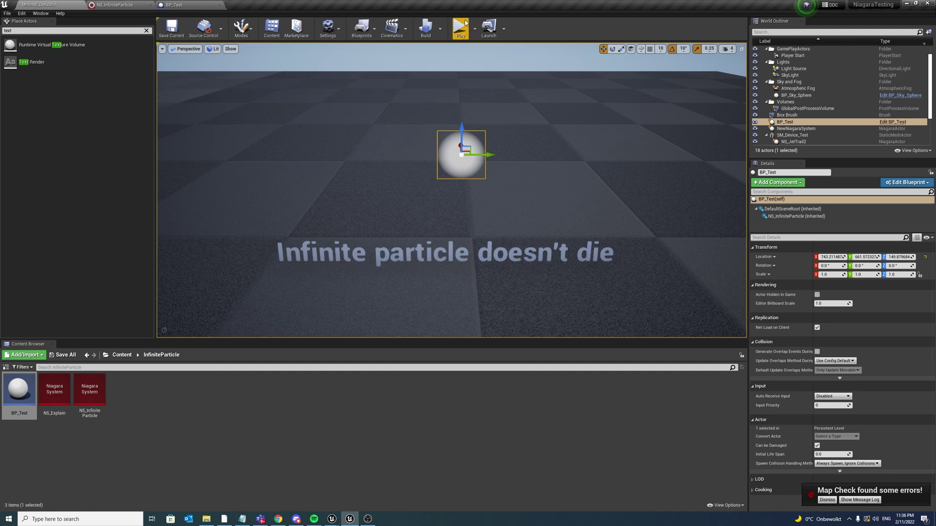
left_click(458, 28)
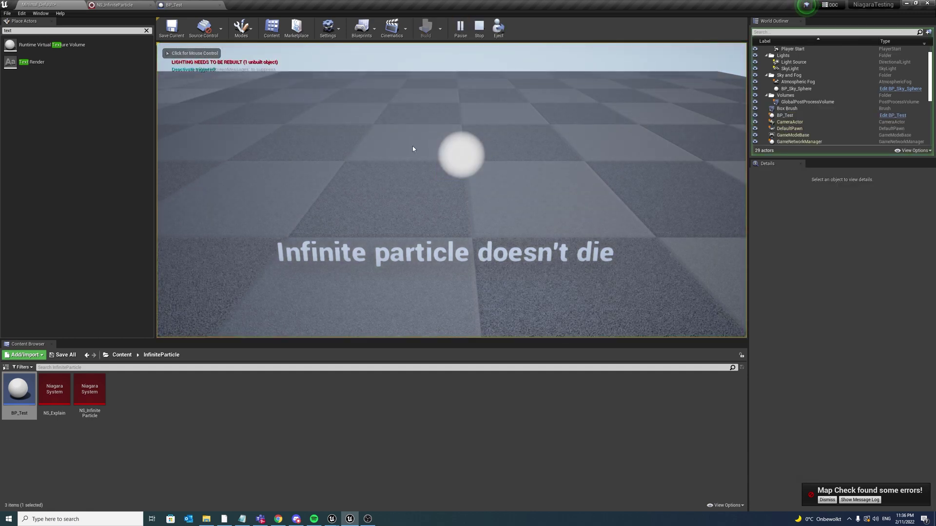
left_click(479, 36)
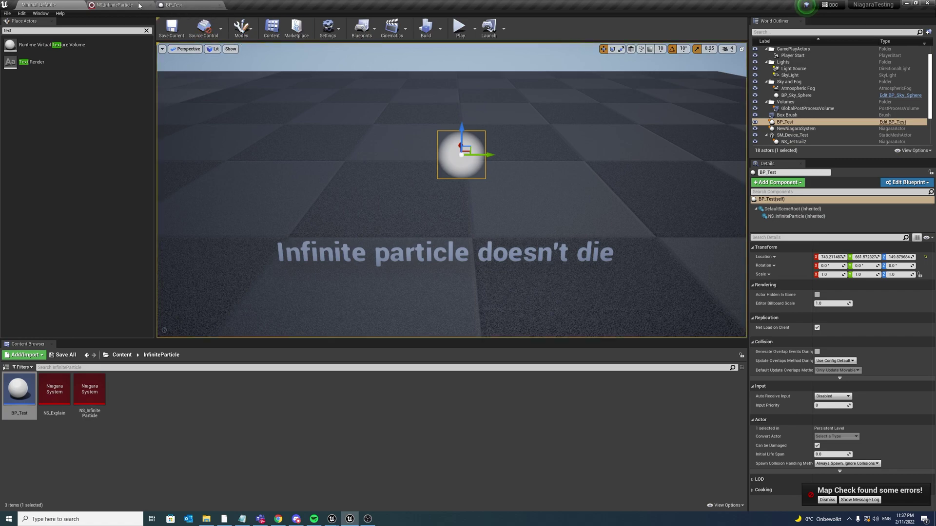
Add a Scale Color module to the Particle Update group of the Empty emitter in NS_InfiniteParticle.
left_click(115, 4)
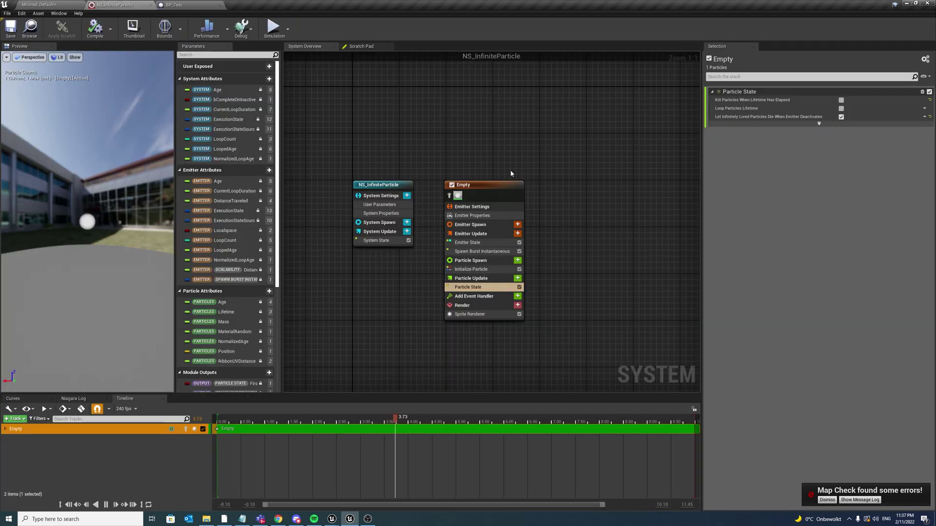
left_click(519, 279)
type("sac")
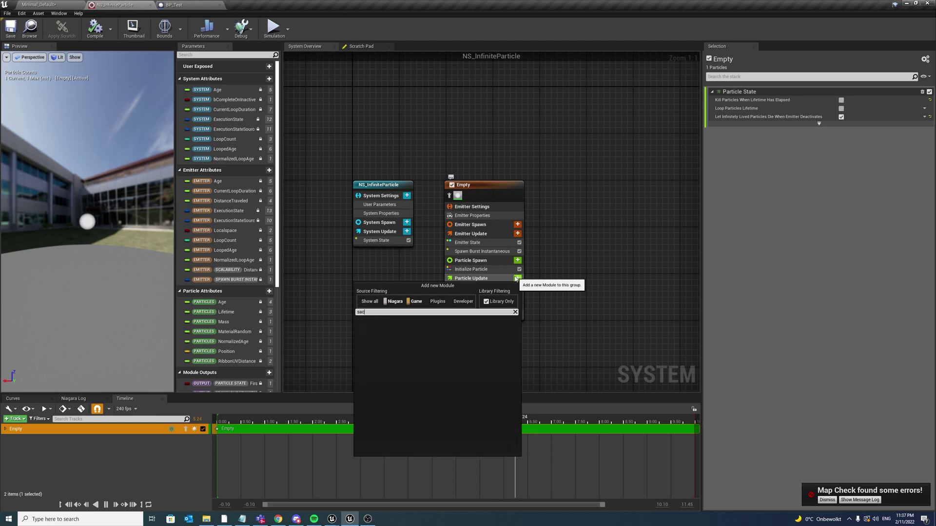
type("l")
key("ctrl+a")
type("scal")
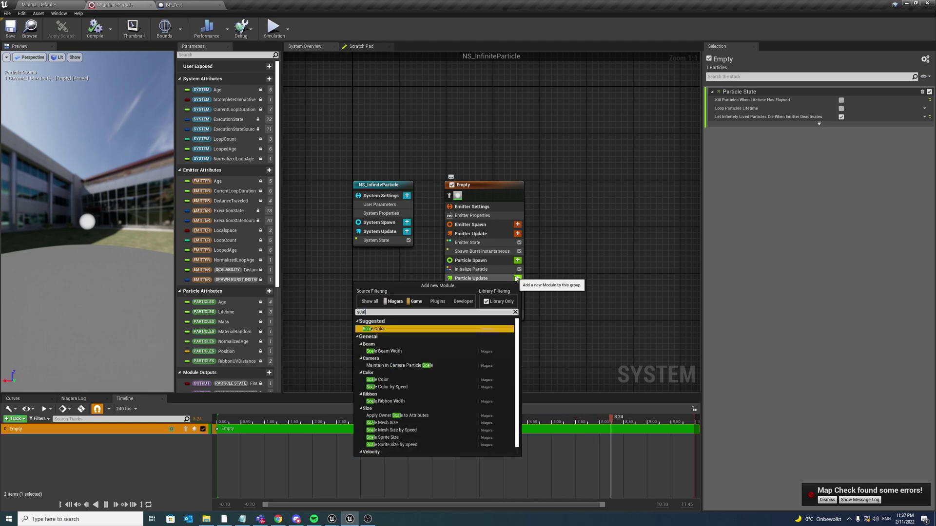
key("Return")
Drive Scale Alpha in the Scale Color module with a Float from Curve input, and play-test the level to check the fade.
left_click(925, 118)
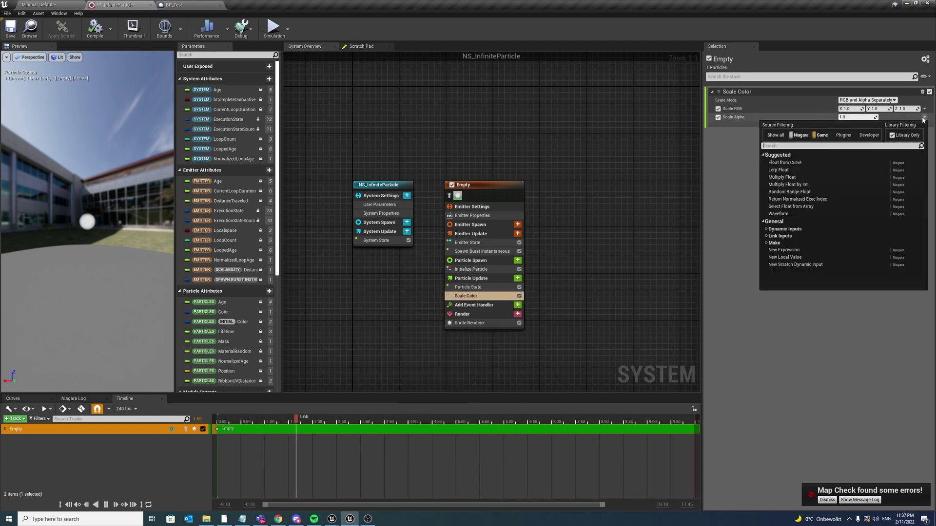
type("curve]")
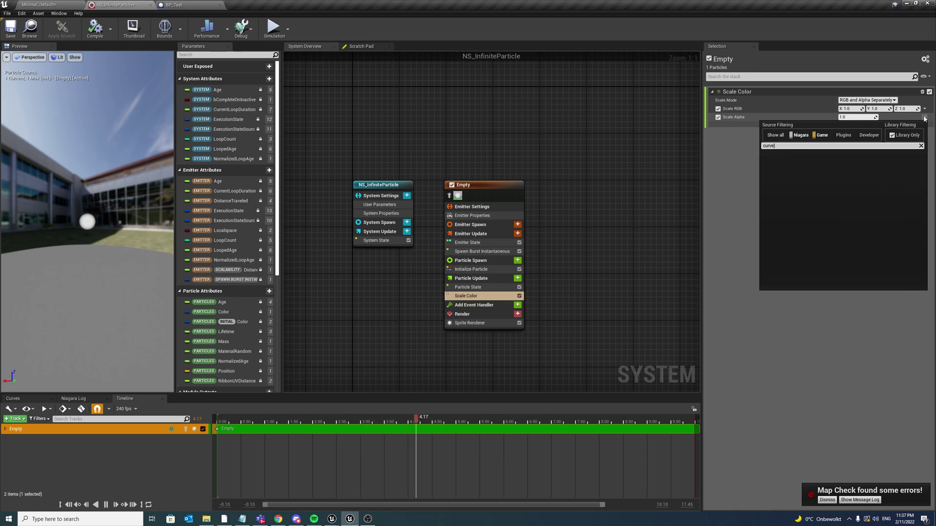
key("BackSpace")
key("Return")
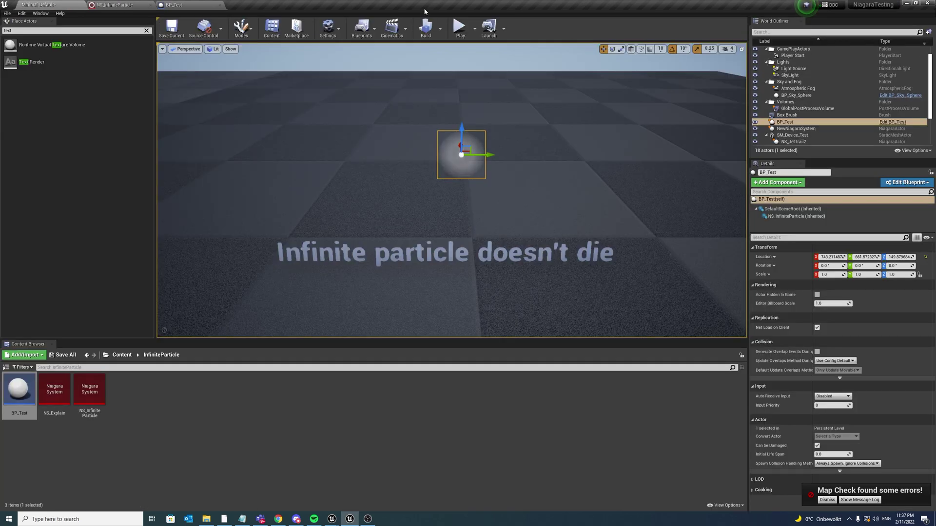
left_click(459, 28)
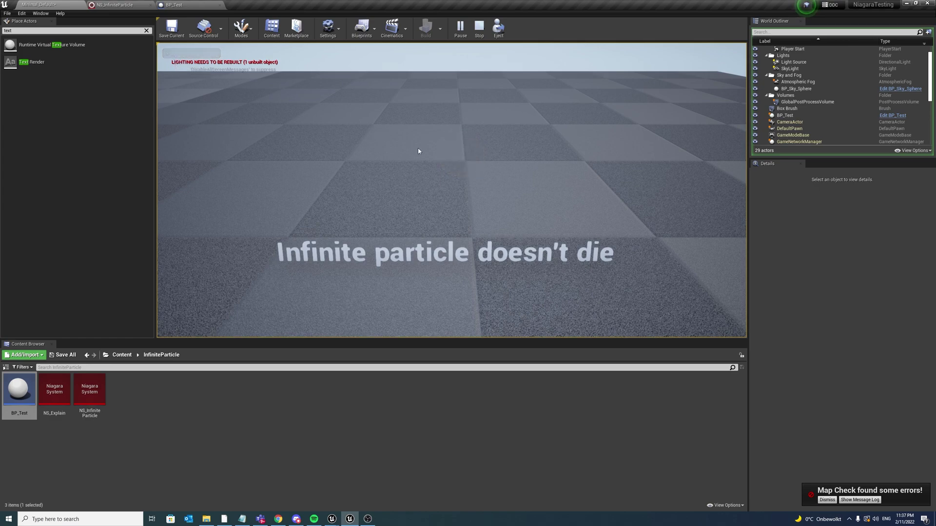
key("Escape")
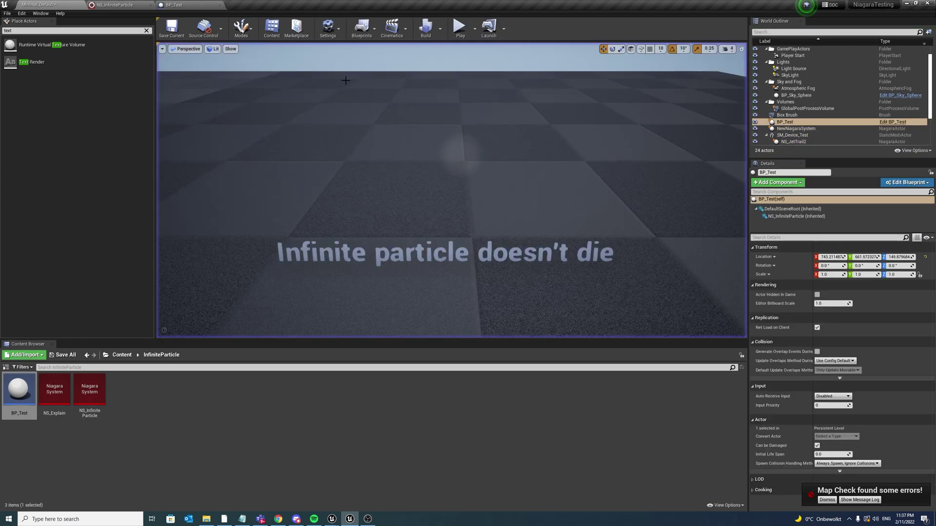
Set the Delay node's Duration in BP_Test to 5.0 and compile the Blueprint.
left_click(190, 5)
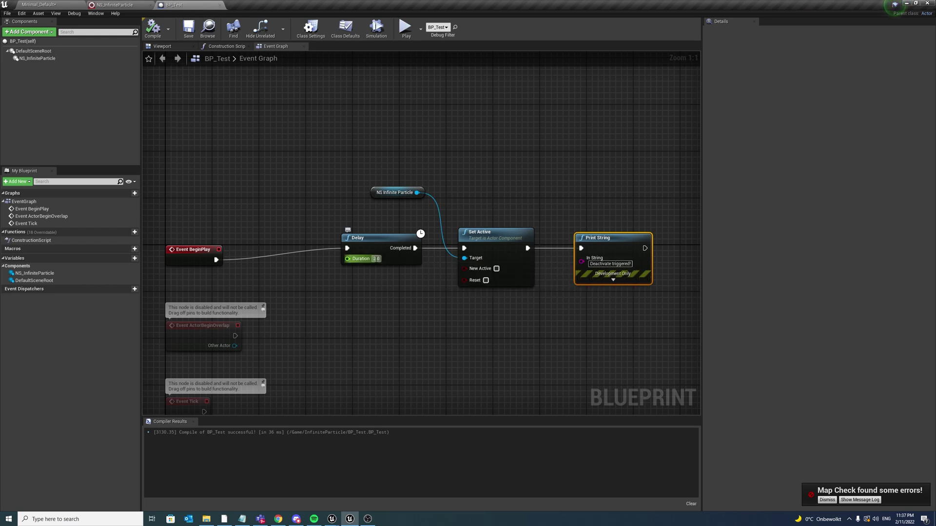
left_click(374, 259)
type("5")
key("Return")
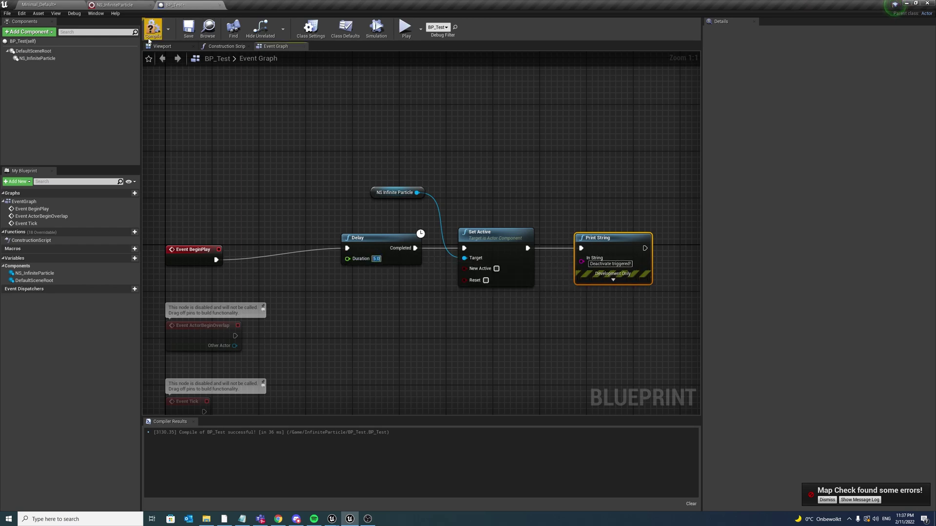
left_click(152, 29)
Play-test the level to check the particle's fade with the 5-second delay, and stop the simulation.
left_click(39, 5)
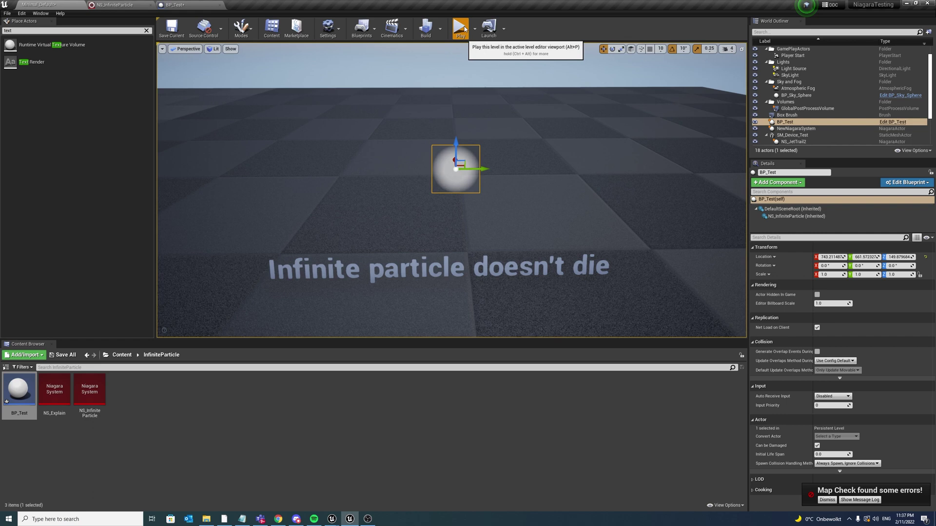
left_click(461, 29)
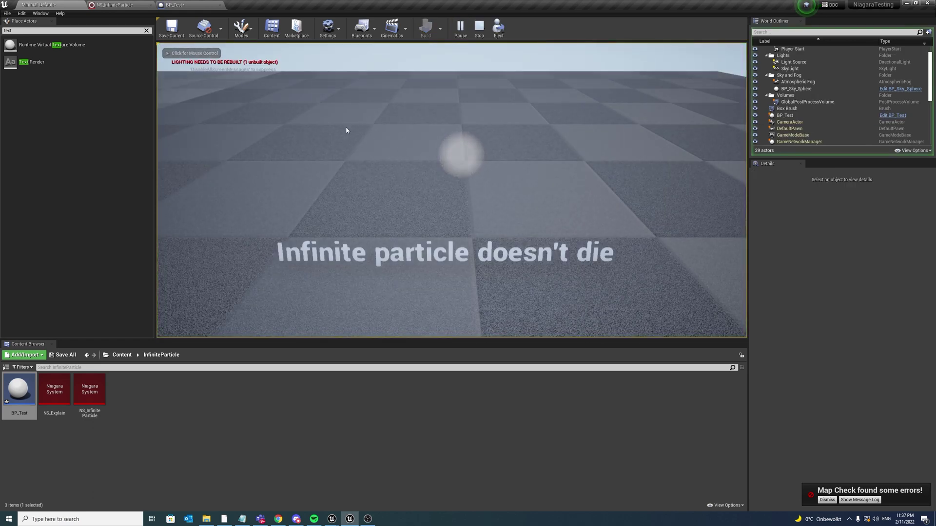
left_click(200, 72)
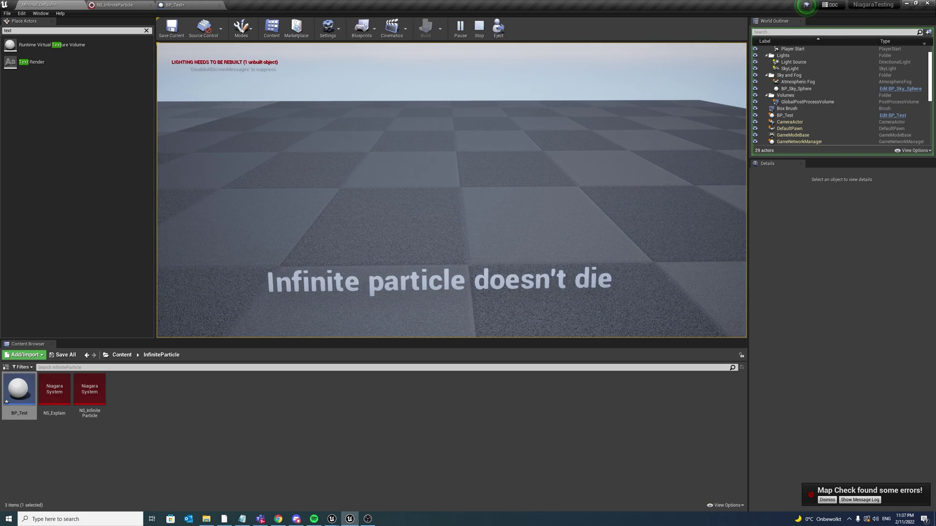
key("Escape")
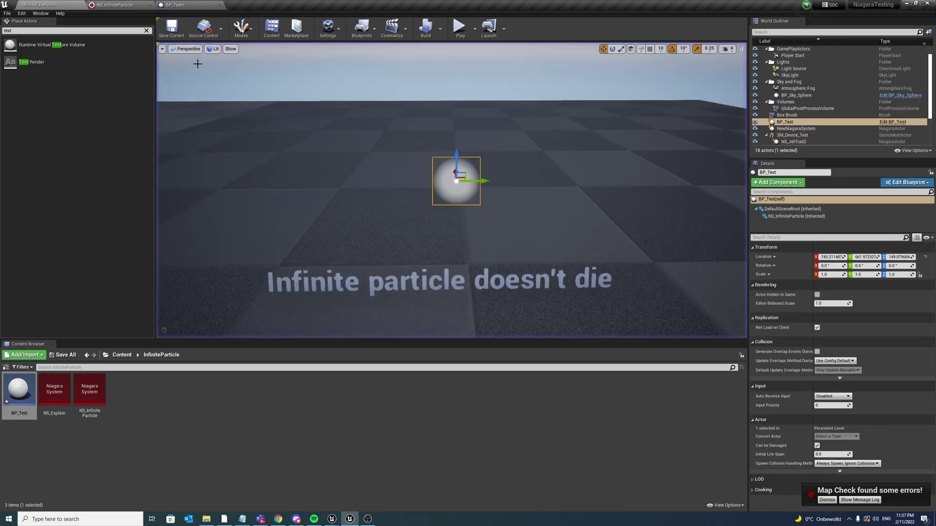
Set the Delay node's Duration in BP_Test to 0.5.
left_click(177, 5)
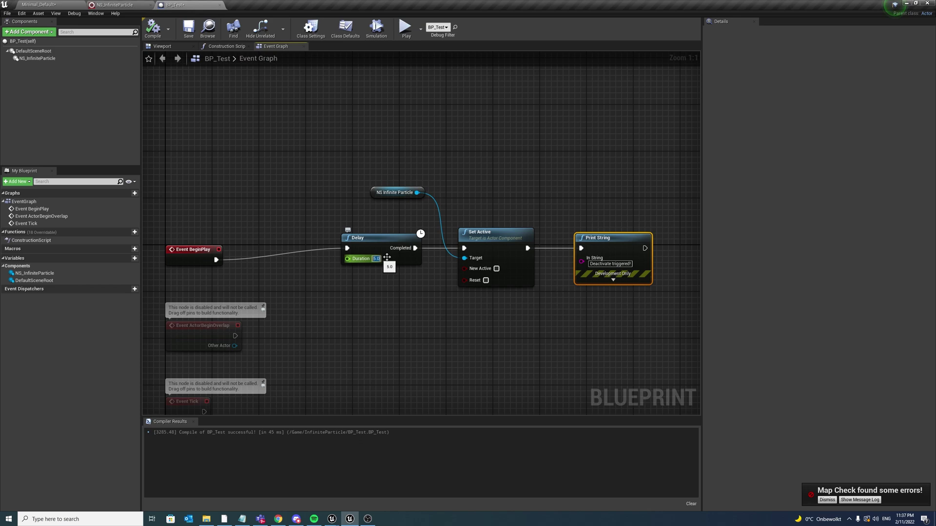
type("0.5")
key("Return")
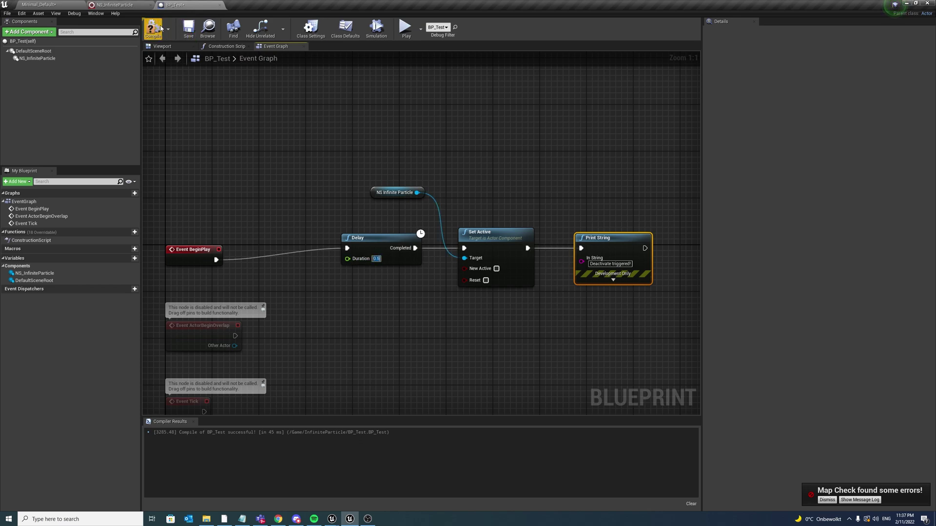
Play-test the level to check the particle's deactivation with the 0.5-second delay, and stop the simulation.
left_click(51, 4)
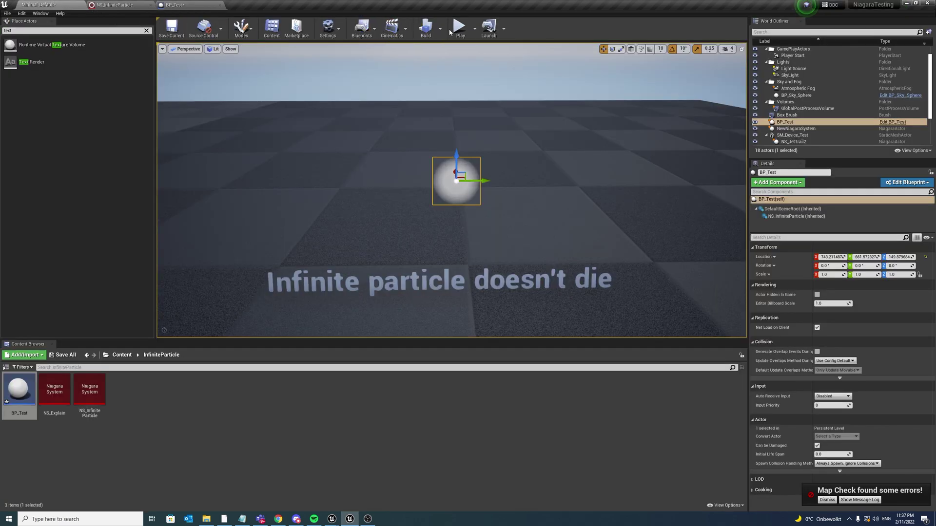
left_click(460, 26)
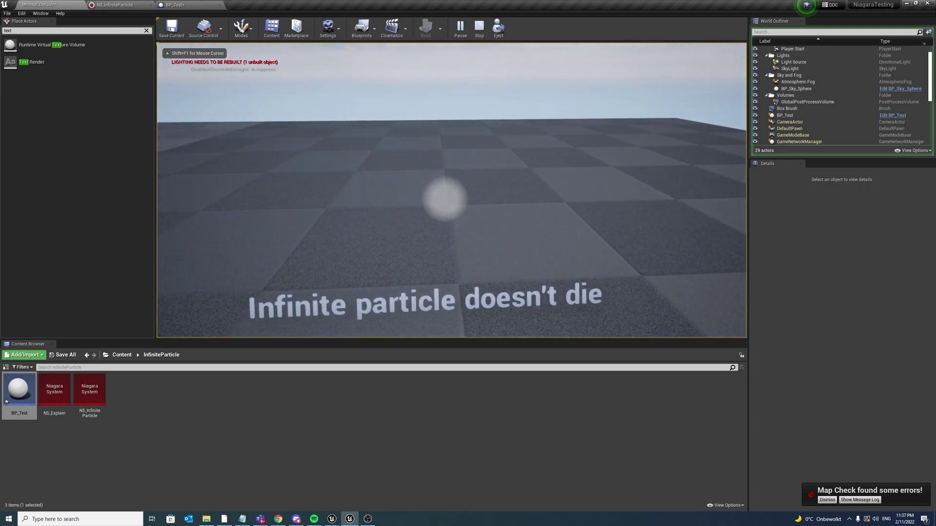
key("Escape")
Set the particle Lifetime to 0.5 in the Empty emitter's Initialize Particle module in NS_InfiniteParticle.
left_click(114, 4)
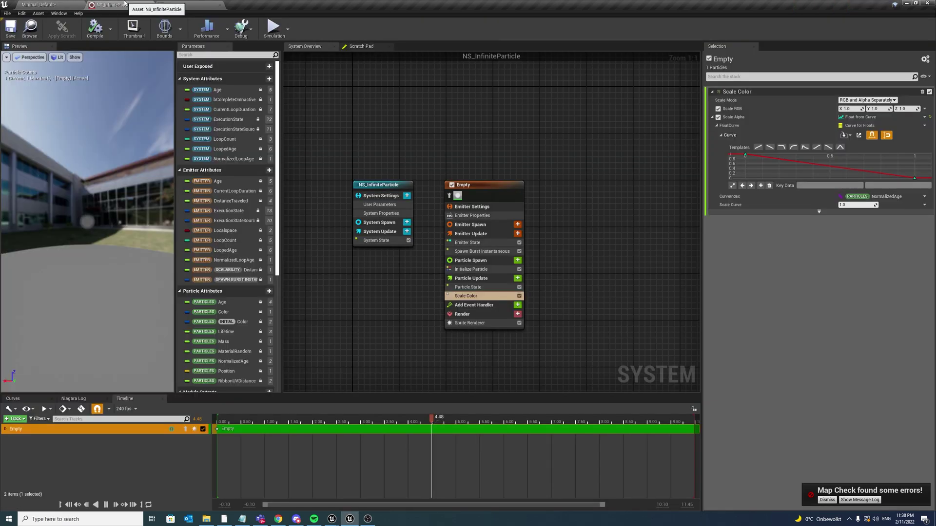
left_click(490, 270)
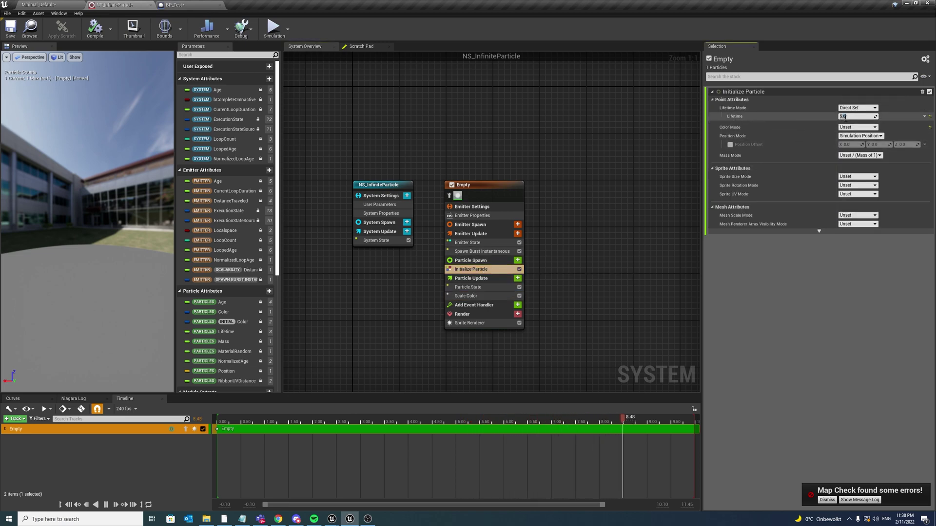
type(".5")
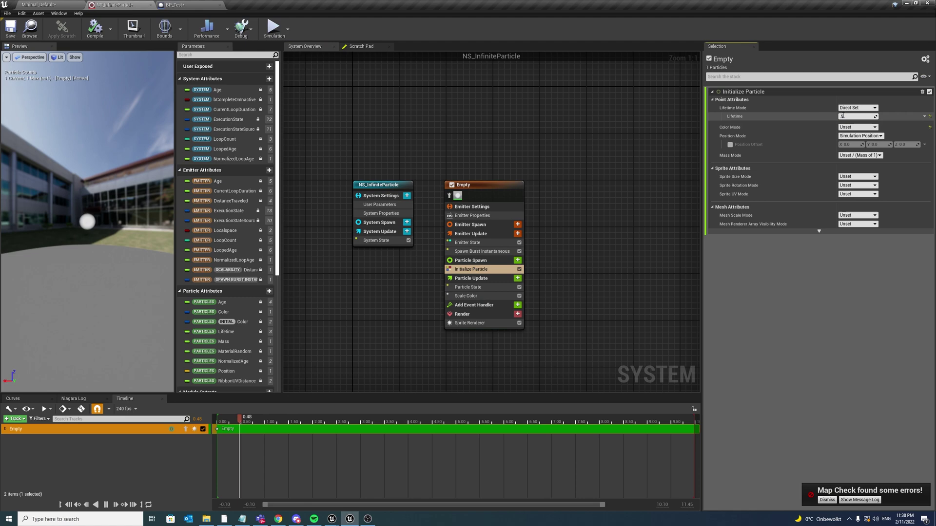
Set the Delay node's Duration in BP_Test to 2.0 and compile the Blueprint.
left_click(173, 5)
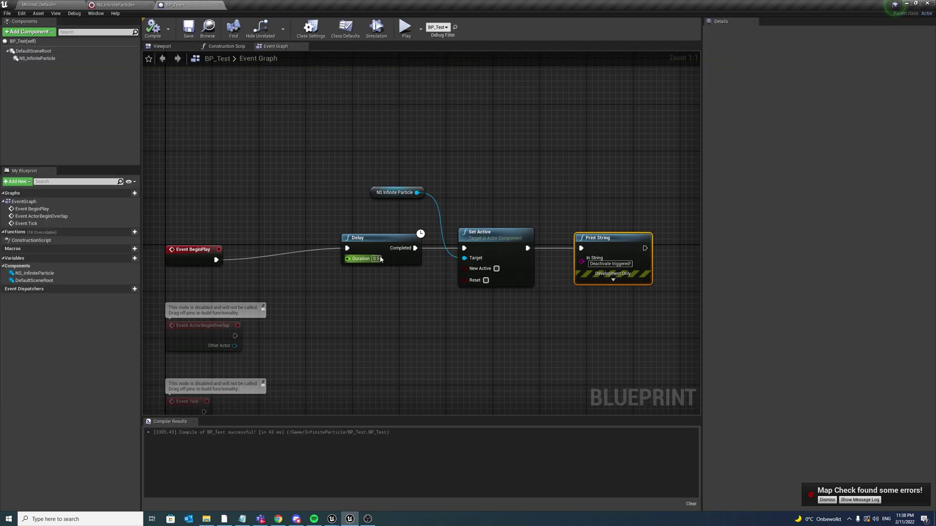
type("2")
key("Return")
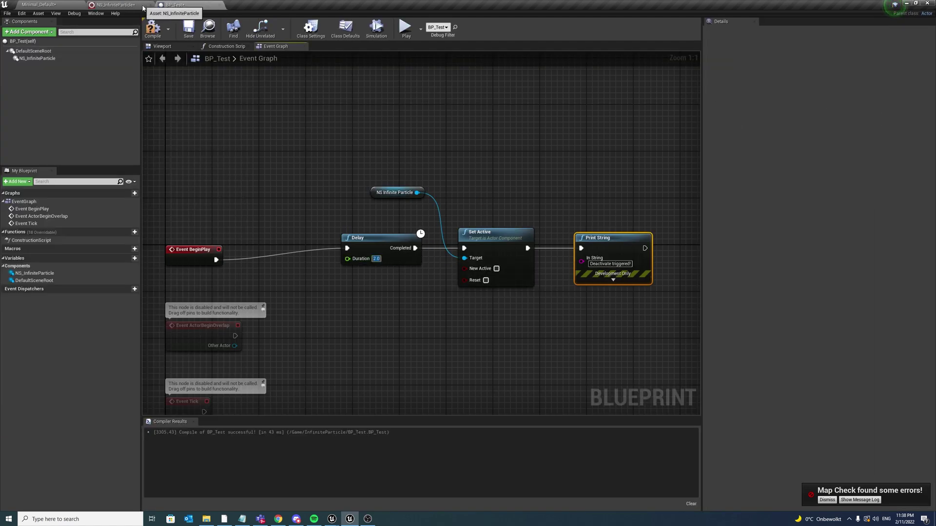
left_click(152, 27)
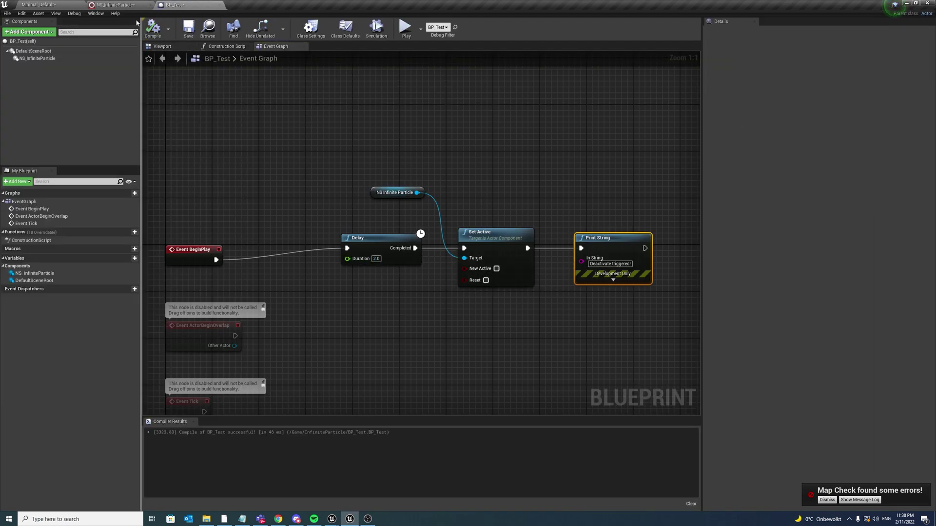
Play-test the level twice to compare the shortened particle lifetime with the 2-second deactivation, stopping each simulation.
left_click(56, 4)
left_click(462, 30)
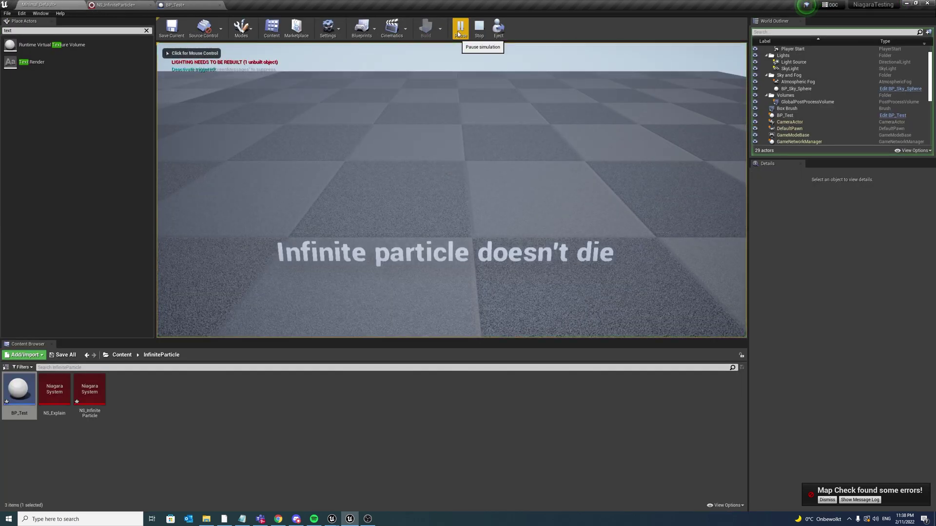
key("Escape")
left_click(460, 29)
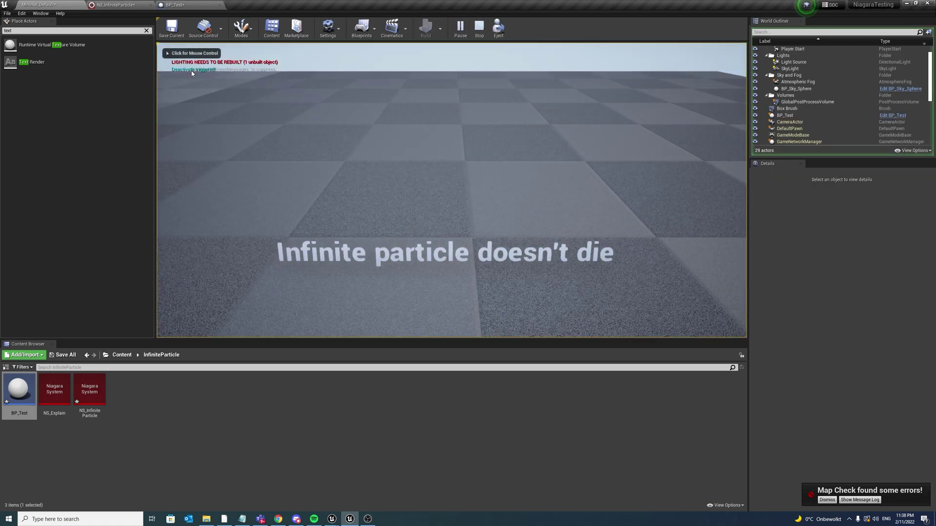
key("Escape")
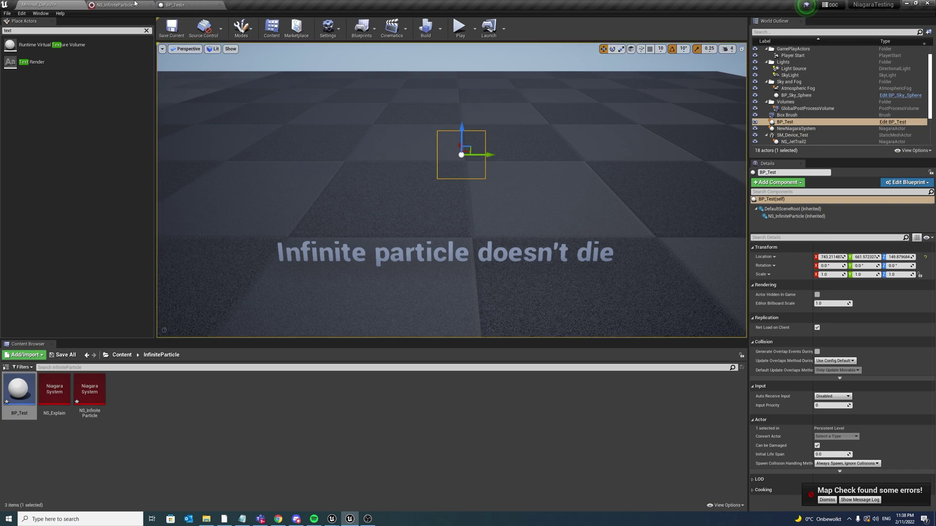
Review the Scale Color module's alpha curve and the Particle State module's options in NS_InfiniteParticle.
left_click(135, 4)
left_click(468, 296)
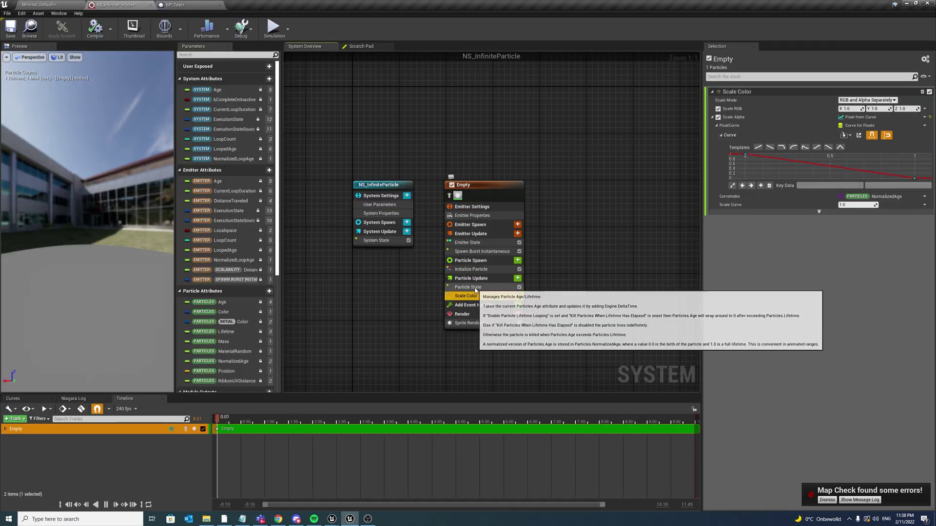
left_click(468, 287)
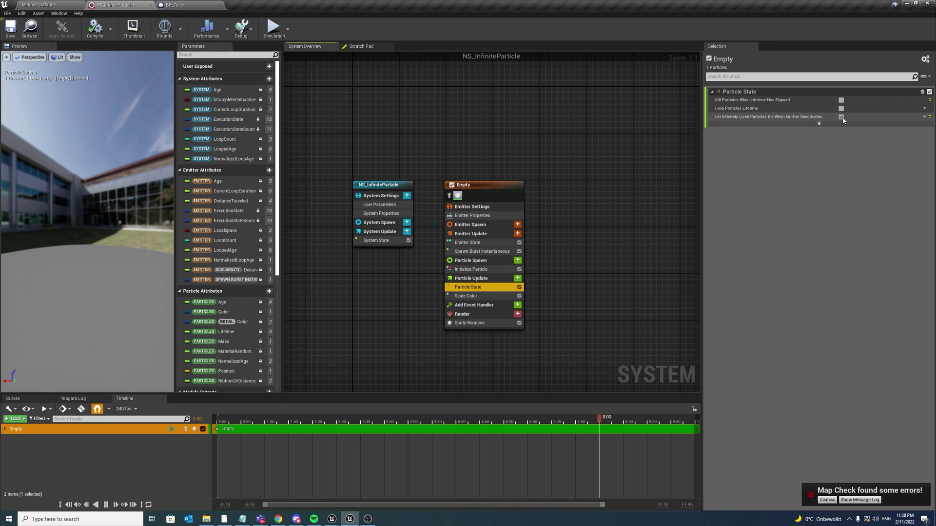
Add a User Exposed float parameter to NS_InfiniteParticle, and show the Scale Color module's settings.
left_click(270, 67)
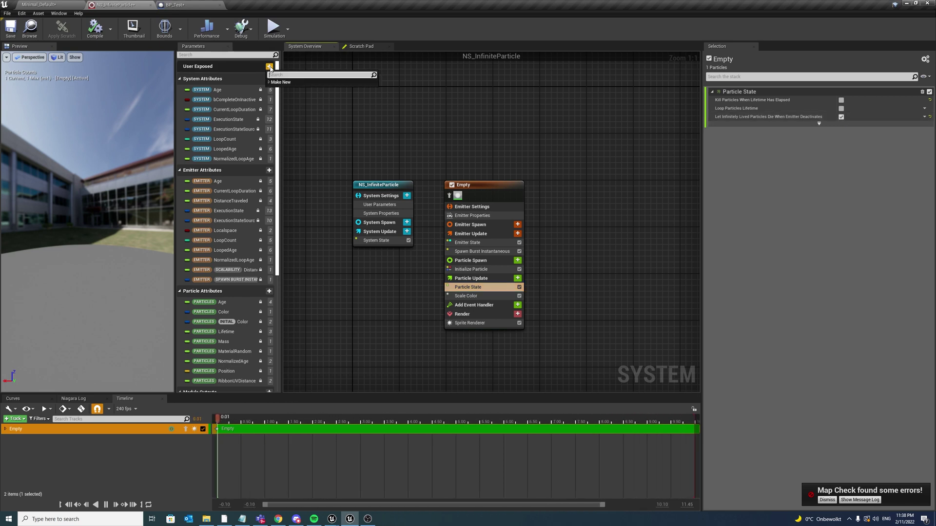
type("floa")
key("Return")
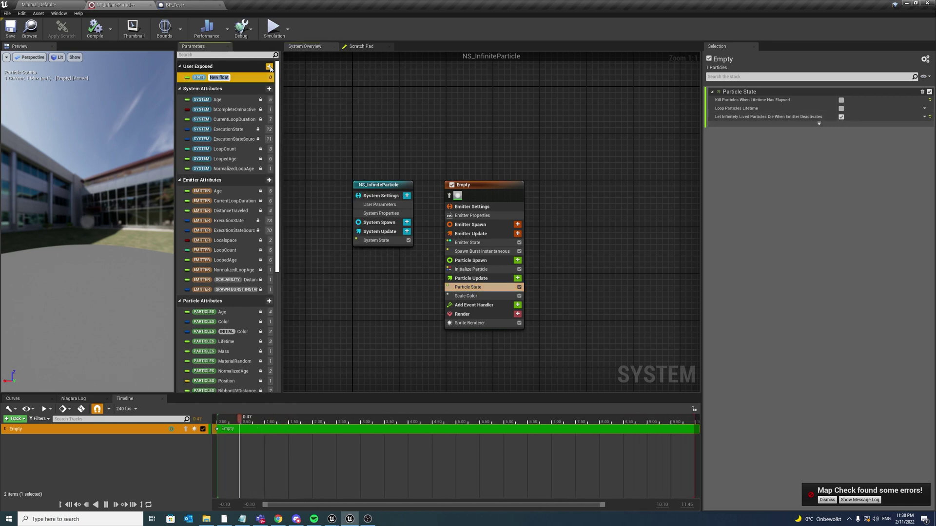
left_click(241, 79)
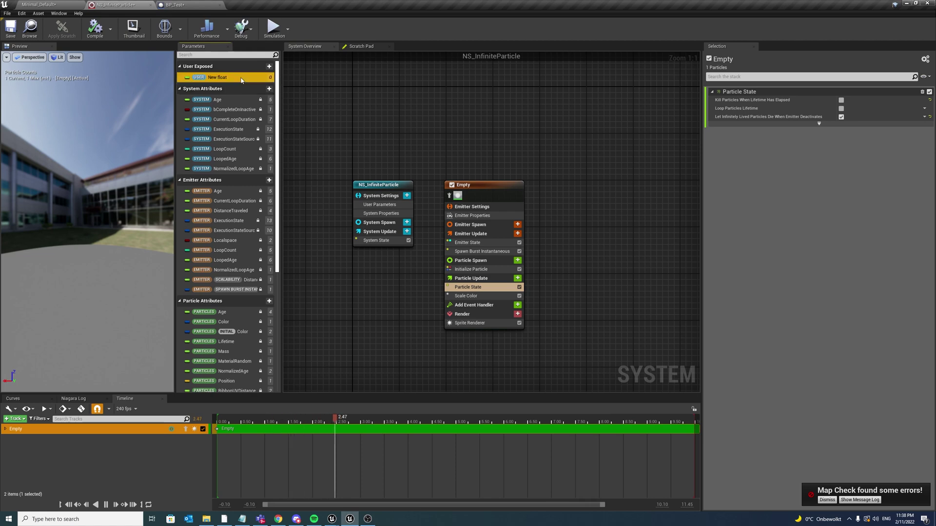
left_click(466, 295)
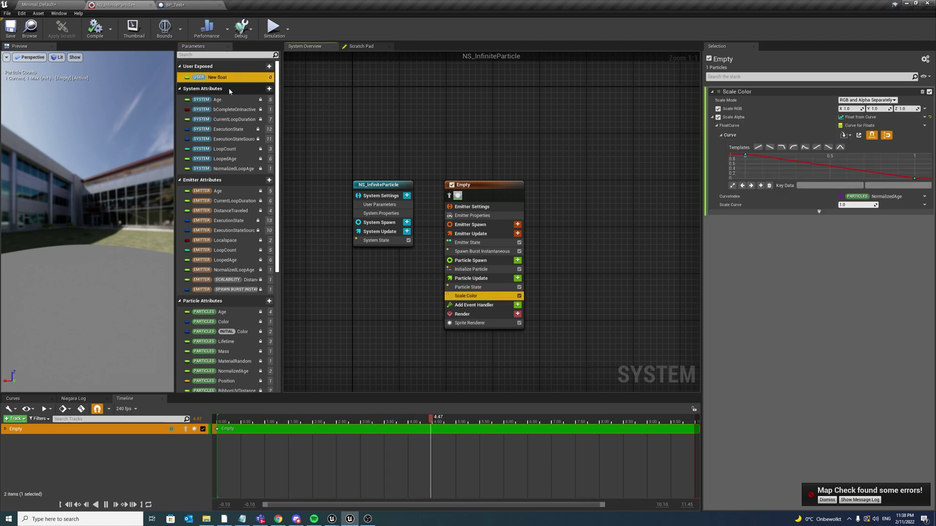
Add a Timeline node with its default name after the Print String node in BP_Test's Event Graph.
left_click(210, 6)
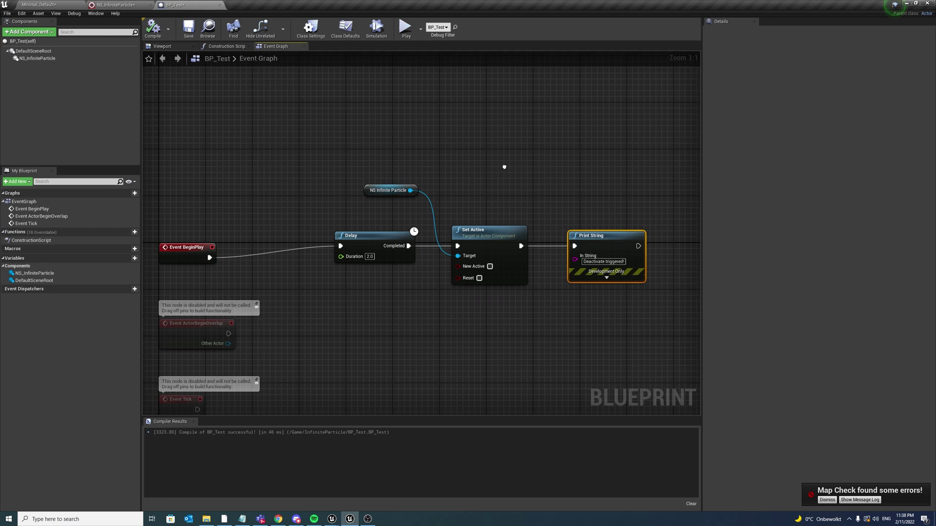
right_click(581, 200)
type("timelin")
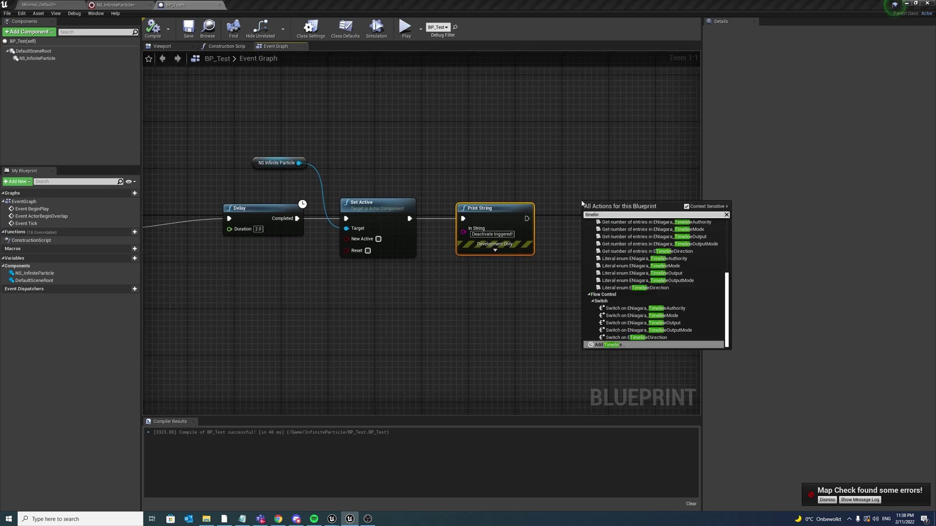
key("Return")
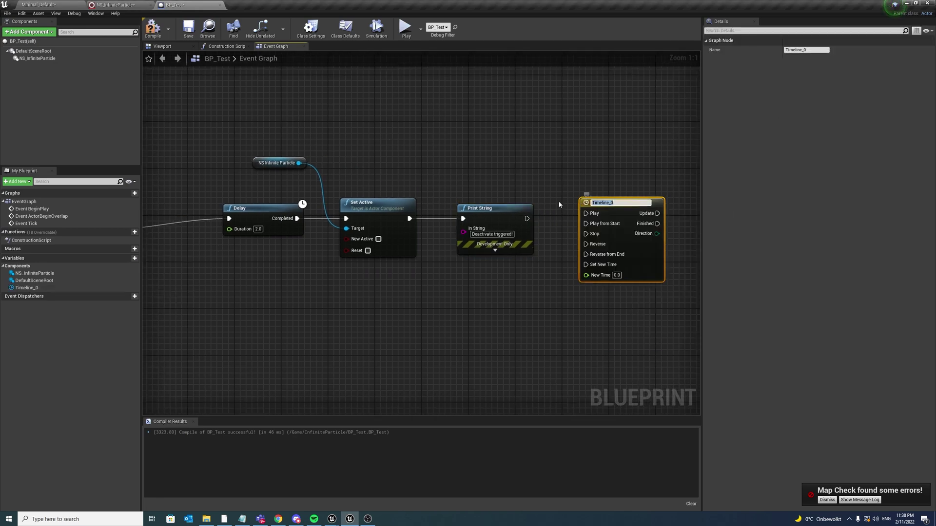
right_click_drag(671, 312, 608, 345)
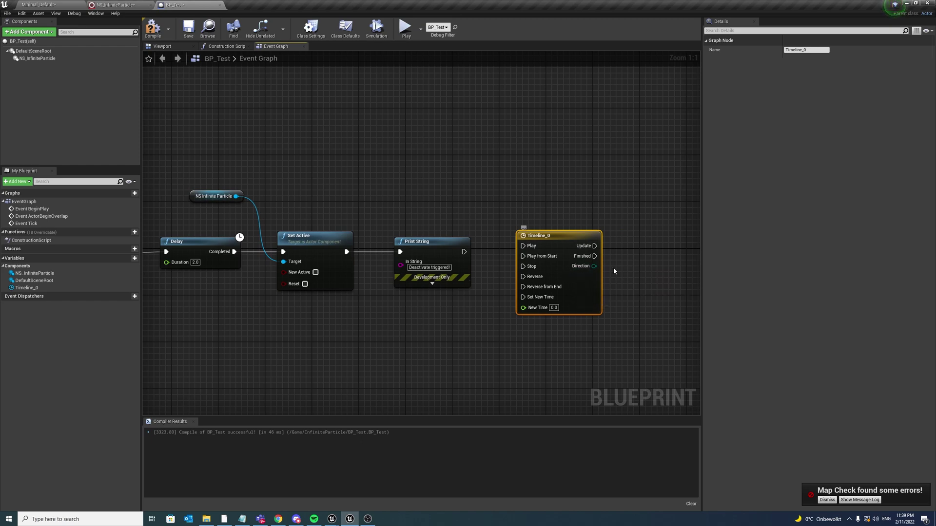
right_click_drag(622, 265, 597, 272)
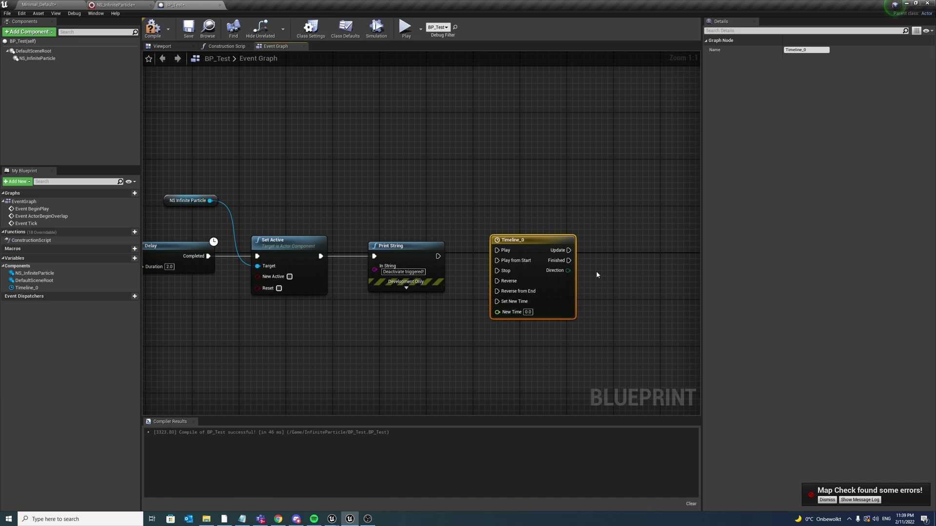
right_click_drag(299, 317, 374, 326)
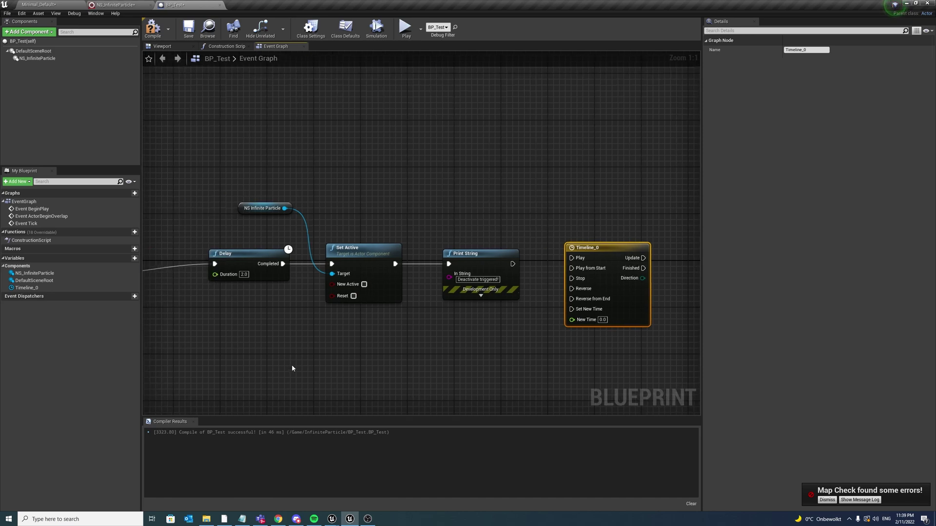
left_click_drag(292, 368, 401, 284)
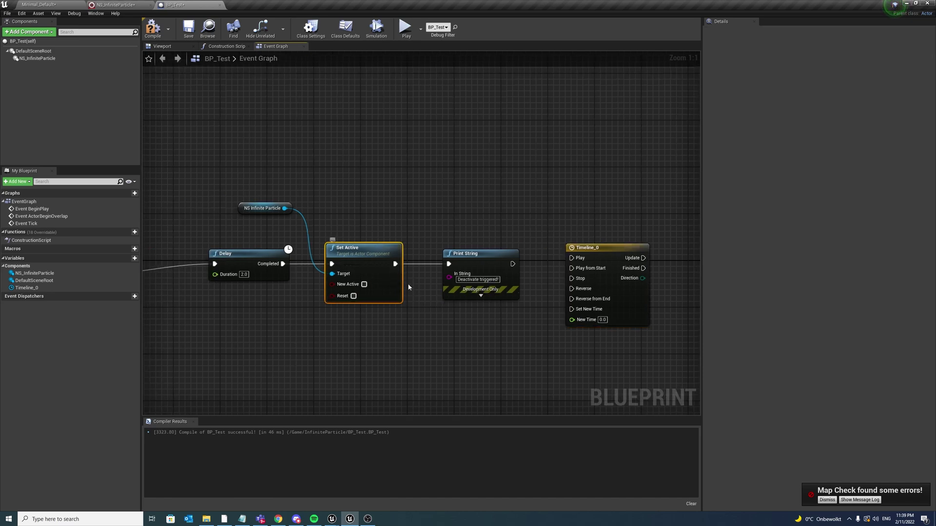
left_click(635, 314)
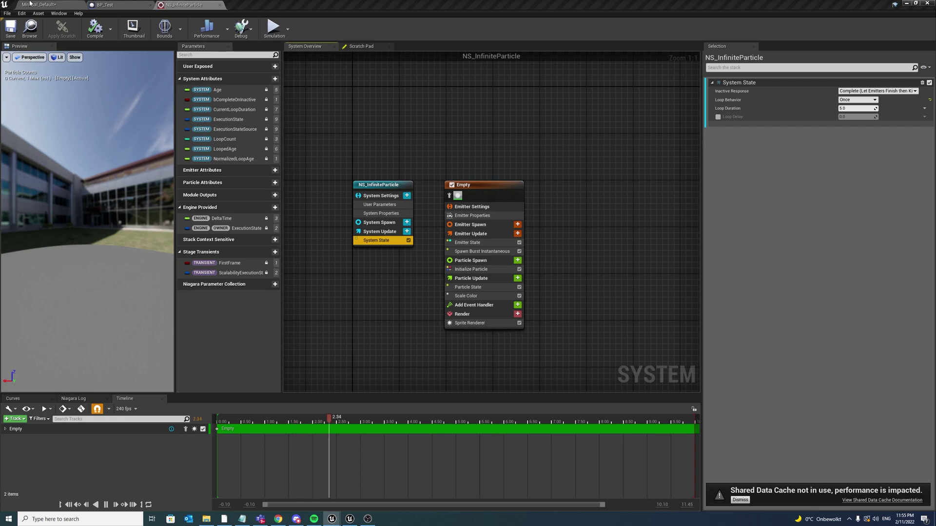
Create a Niagara Module Script named NM_InfiniteTimer_Particle in the InfiniteParticle folder and open it.
left_click(30, 3)
right_click(245, 378)
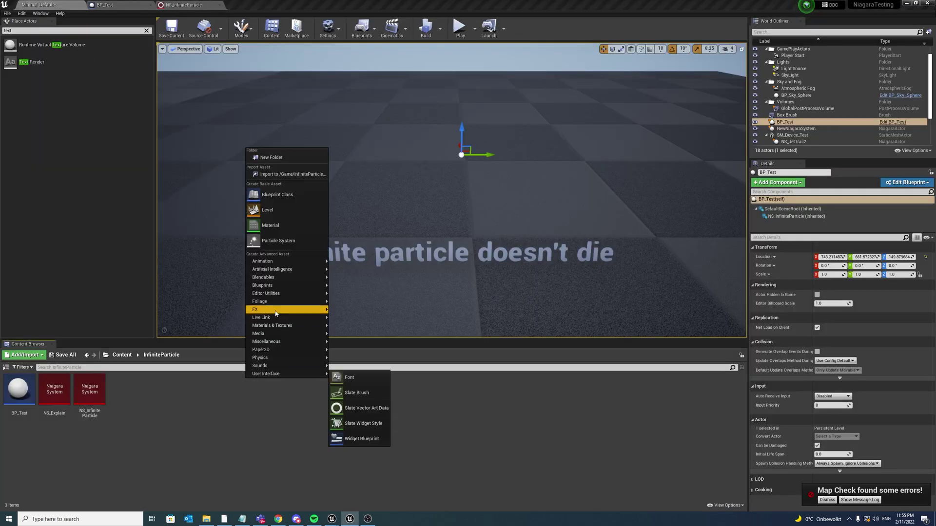
mouse_move(276, 312)
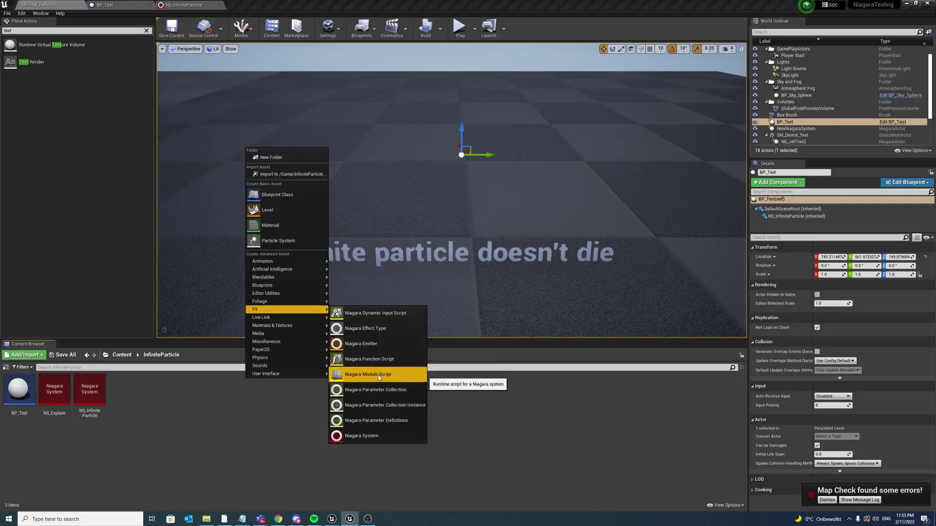
left_click(368, 375)
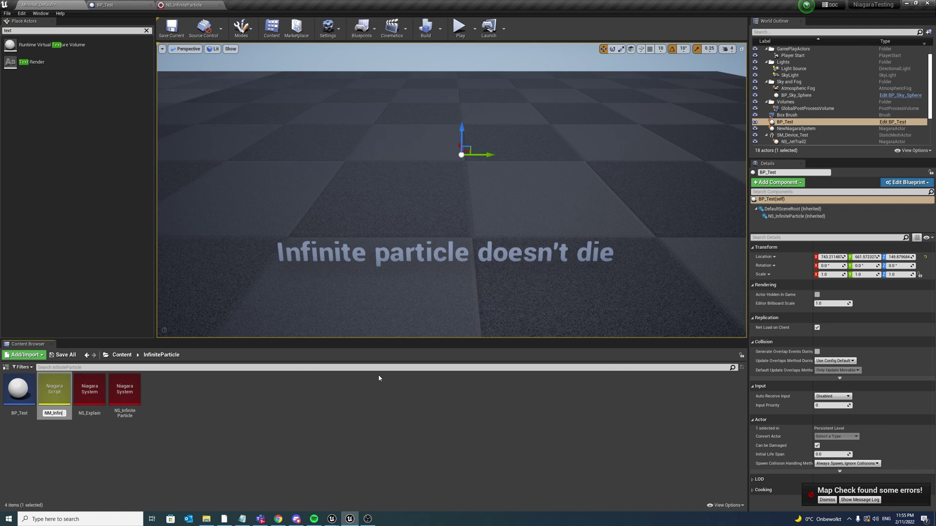
type("Timer_Particle")
key("Return")
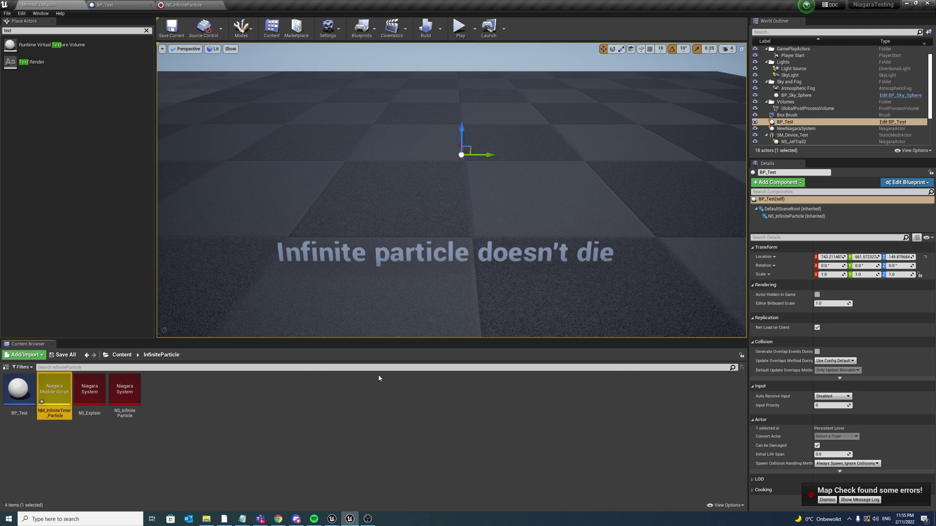
double_click(58, 392)
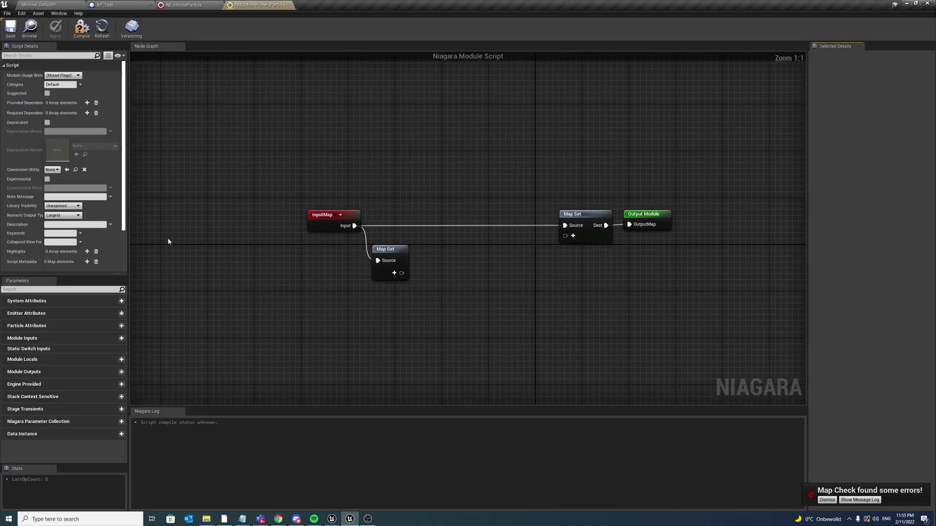
Add a float particle attribute named InfiniteParticle_InactiveTimeFrame to the module script.
left_click_drag(488, 292, 257, 206)
right_click_drag(455, 256, 321, 264)
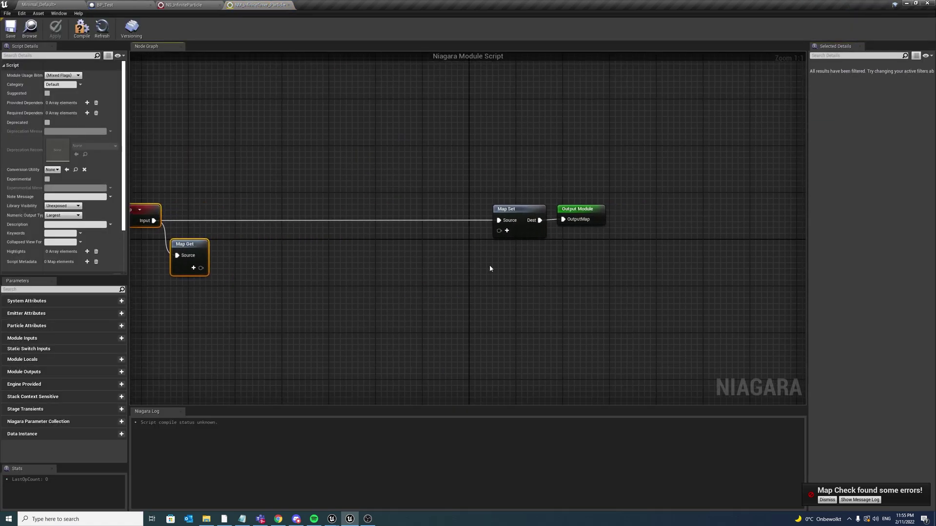
left_click(506, 231)
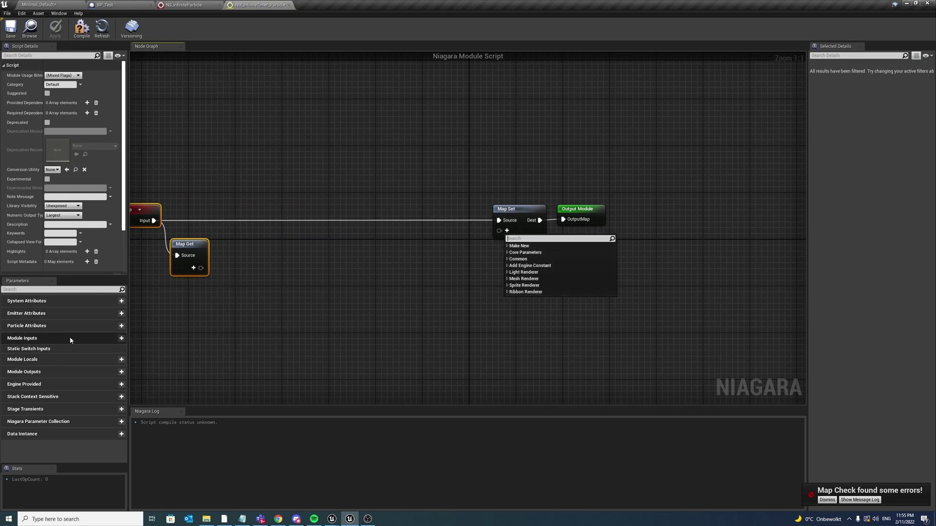
left_click(122, 325)
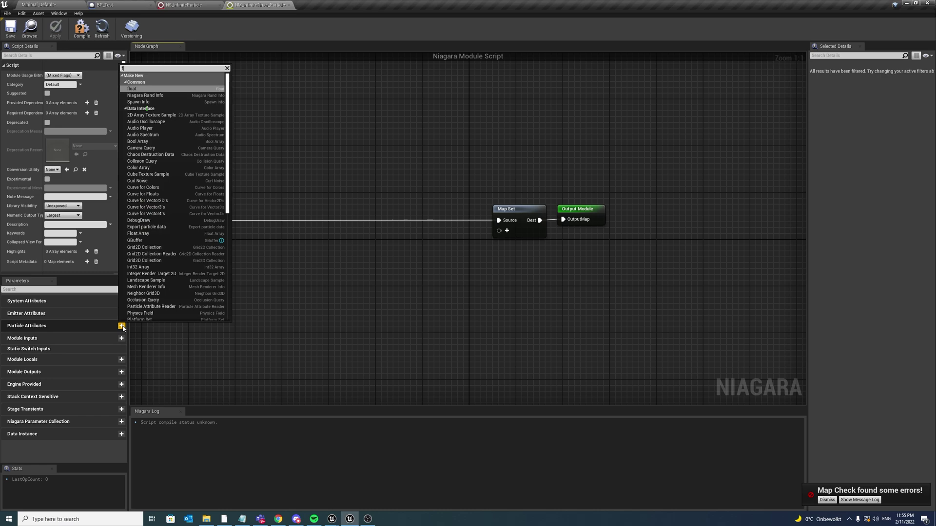
type("floa")
key("Return")
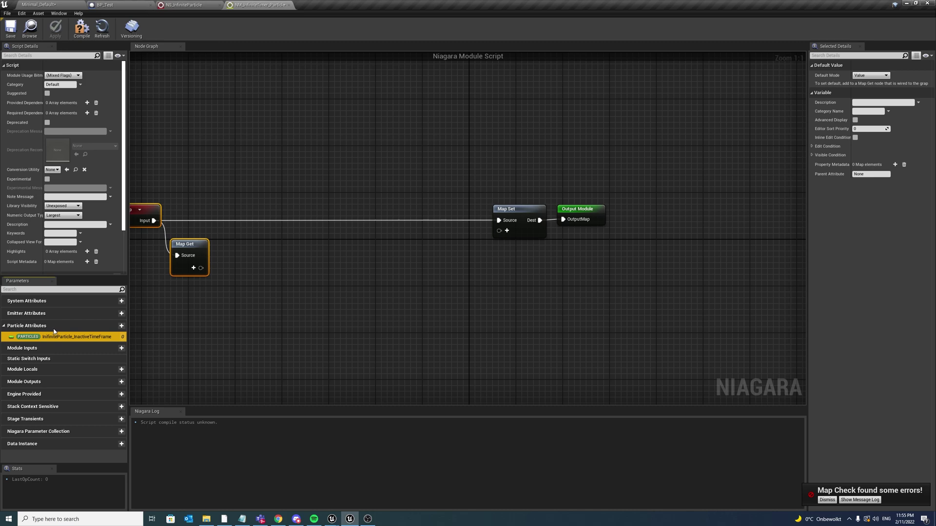
Add a bool particle attribute named Deactivated? to the module script.
left_click(122, 326)
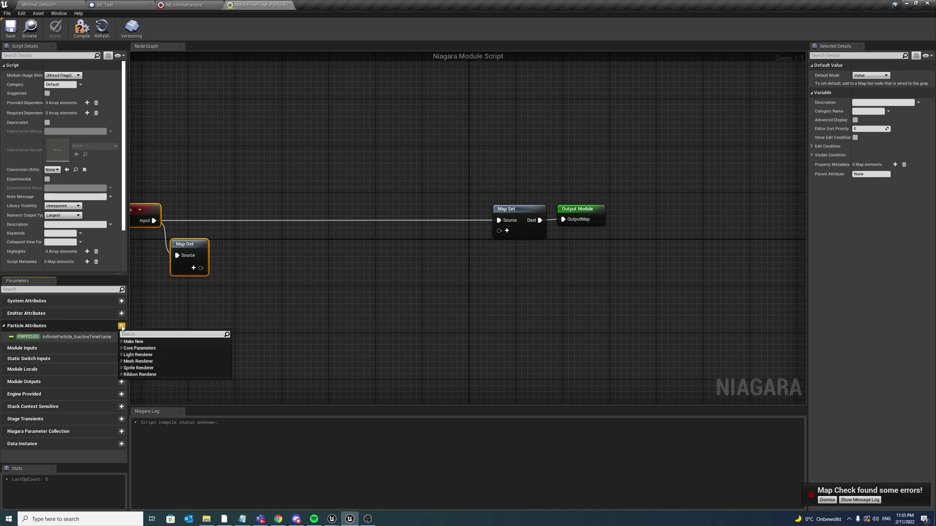
type("bool")
key("Return")
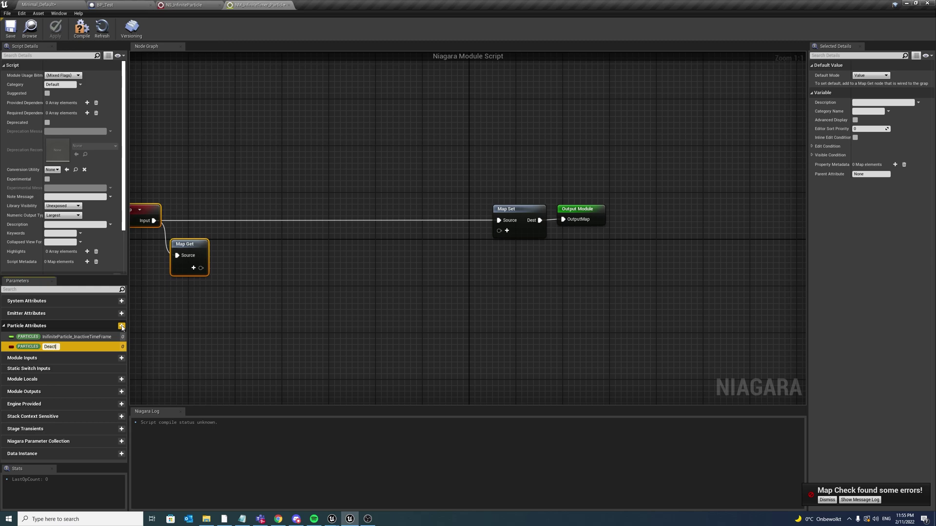
key("Return")
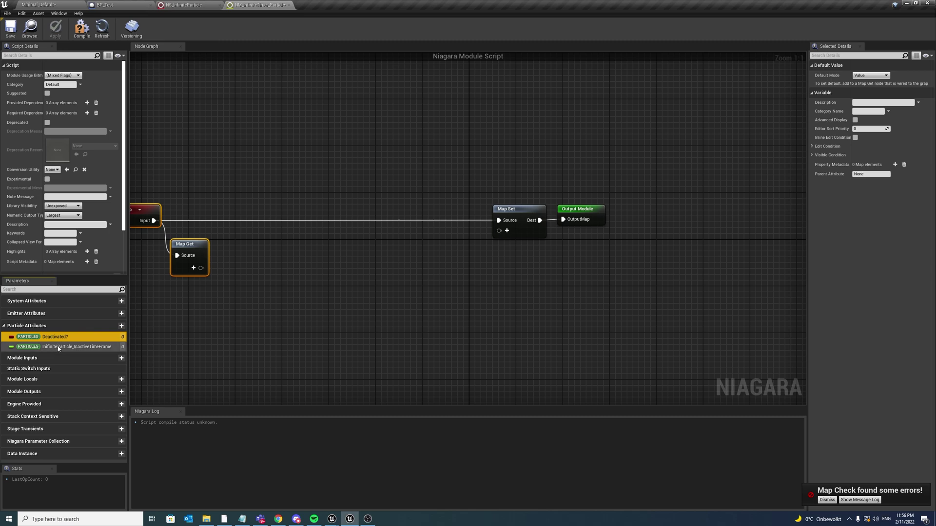
Add the Deactivated? and InfiniteParticle_InactiveTimeFrame attributes to the Map Set node, and make more room between the nodes.
left_click_drag(171, 324, 519, 229)
left_click_drag(70, 349, 539, 250)
right_click_drag(550, 306, 482, 323)
left_click(482, 323)
left_click_drag(508, 229, 604, 229)
Add the engine constants Time and Owner ExecutionState as outputs of the Map Get node.
right_click_drag(147, 333, 366, 303)
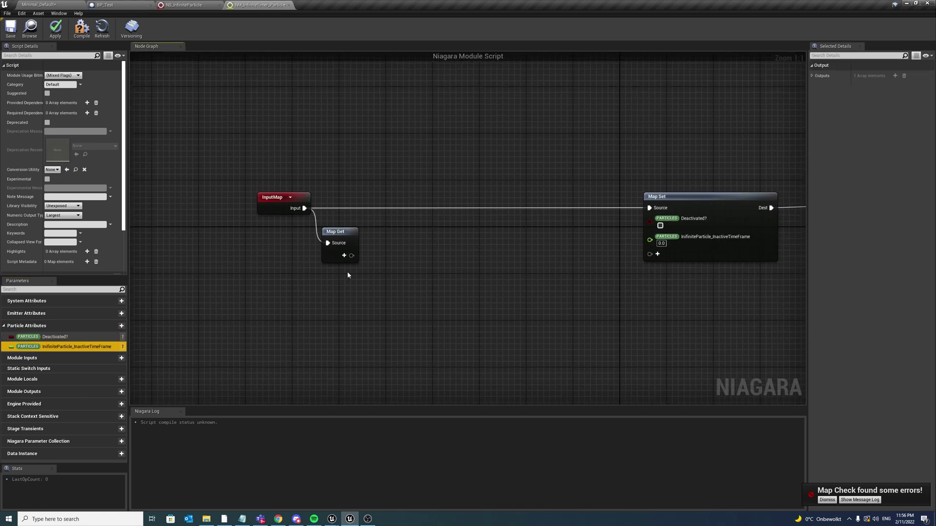
left_click(344, 256)
type("time")
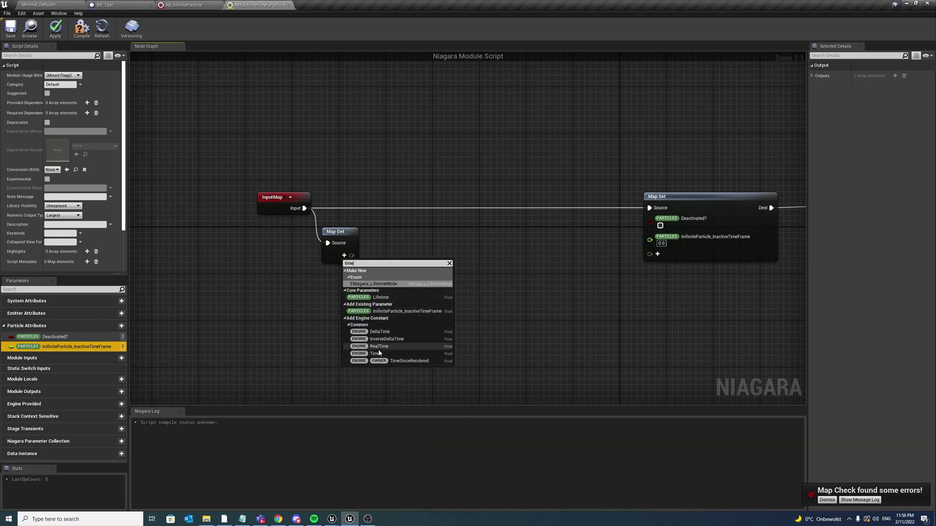
left_click(375, 354)
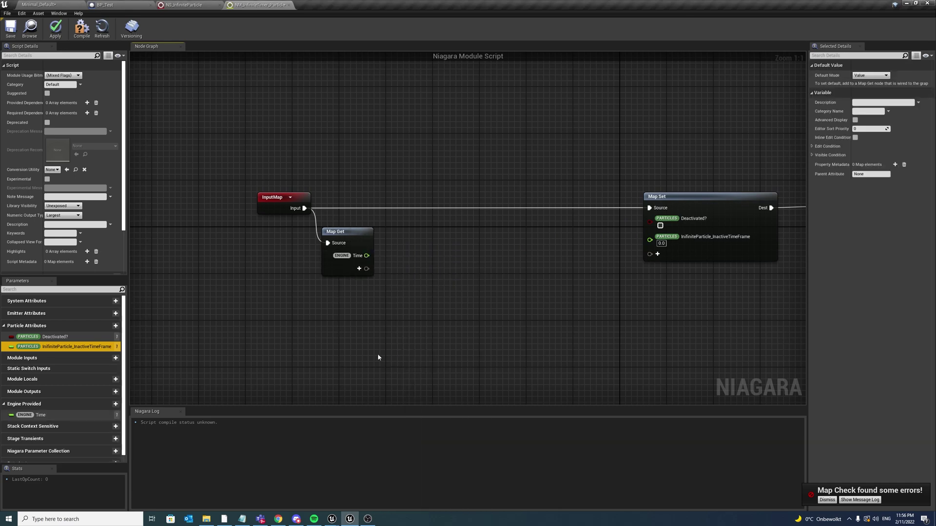
left_click(359, 268)
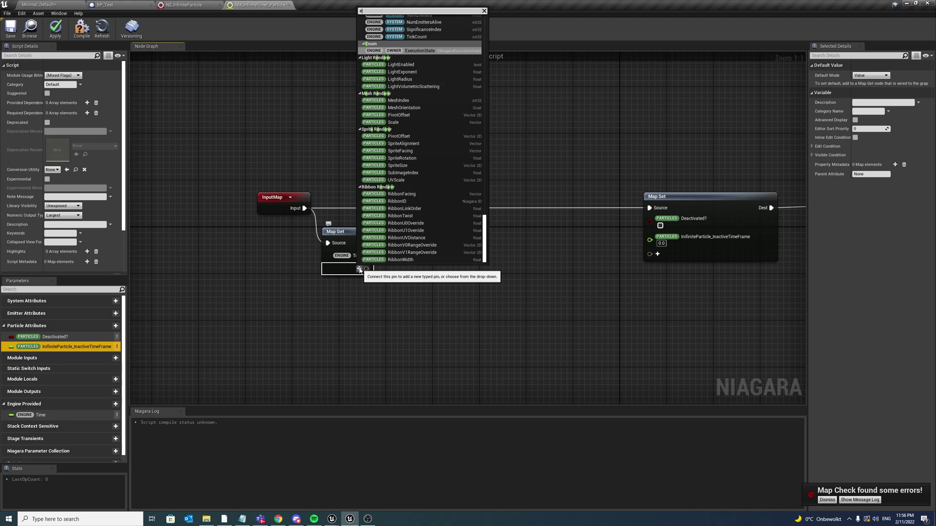
type("execut")
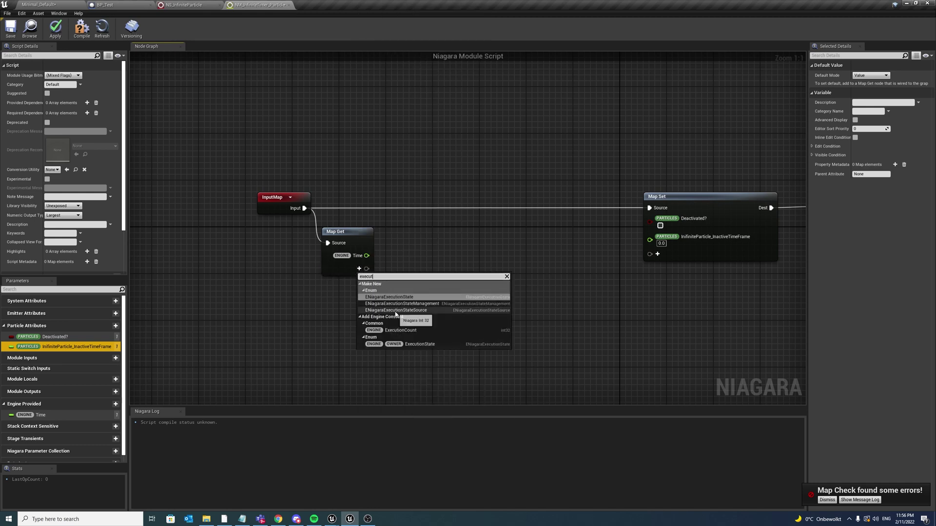
left_click(426, 345)
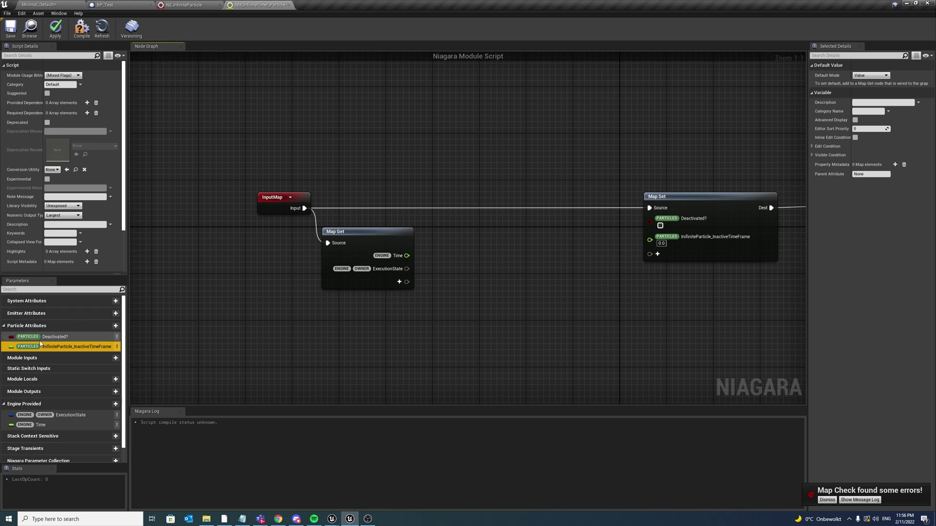
Add both particle attributes to the Map Get node, and move InputMap and Map Get further away from Map Set.
left_click_drag(51, 347, 367, 287)
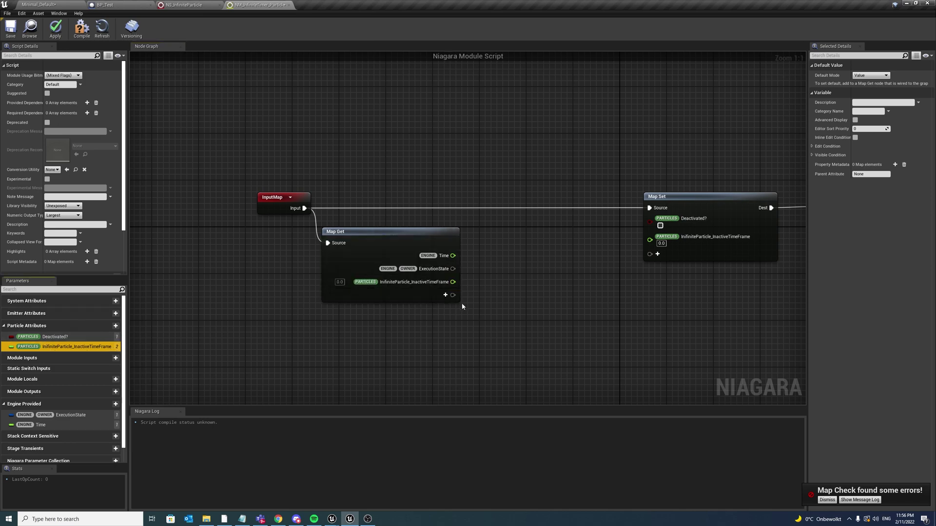
left_click_drag(69, 337, 446, 306)
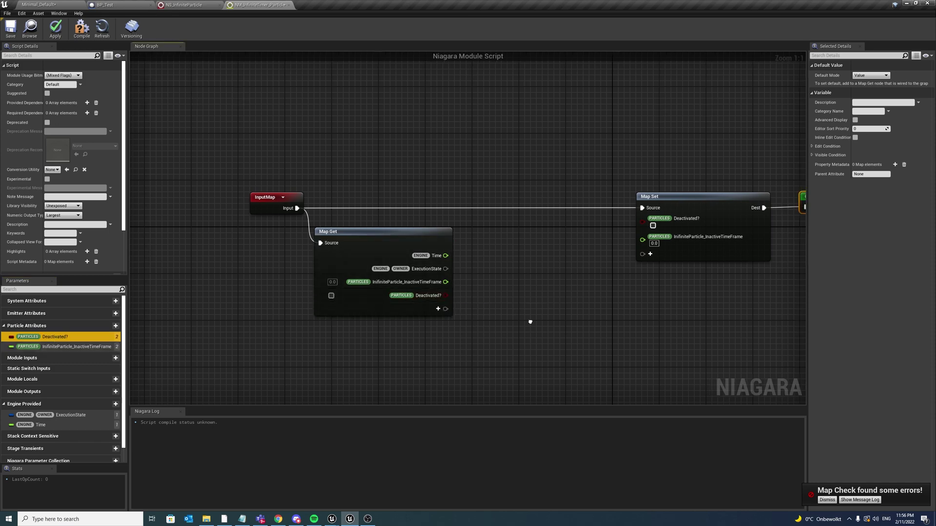
scroll(531, 322, "down", 1)
right_click_drag(530, 322, 539, 302)
left_click_drag(539, 302, 189, 173)
scroll(330, 227, "up", 1)
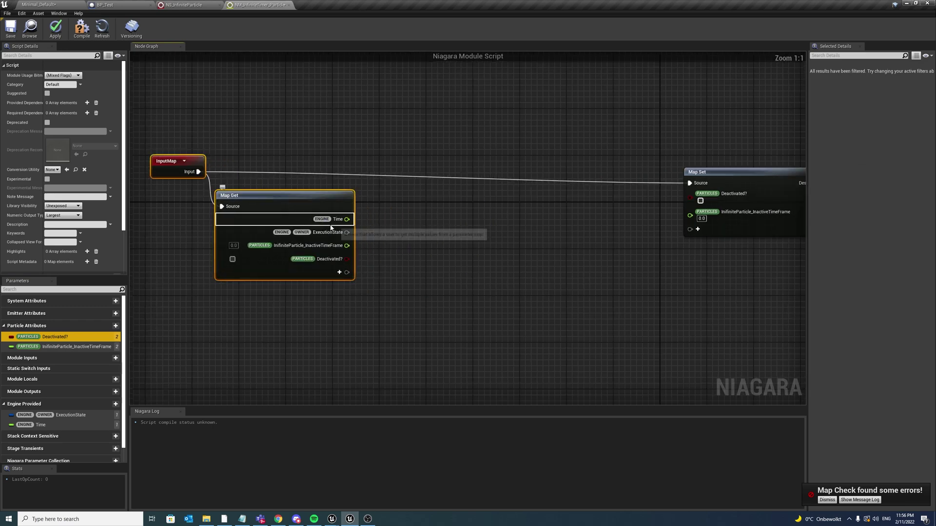
Add a numeric Not Equal node fed by the Map Get node's ExecutionState output.
left_click_drag(346, 232, 450, 211)
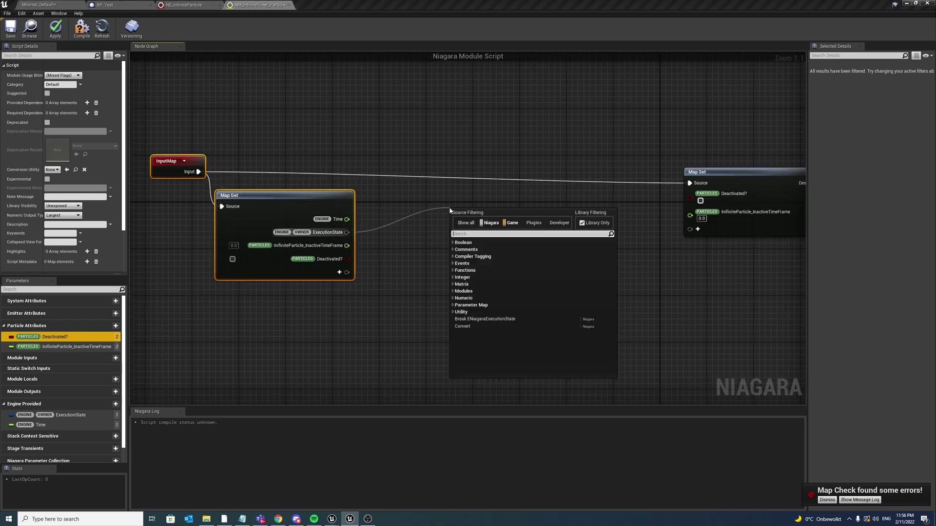
type("not")
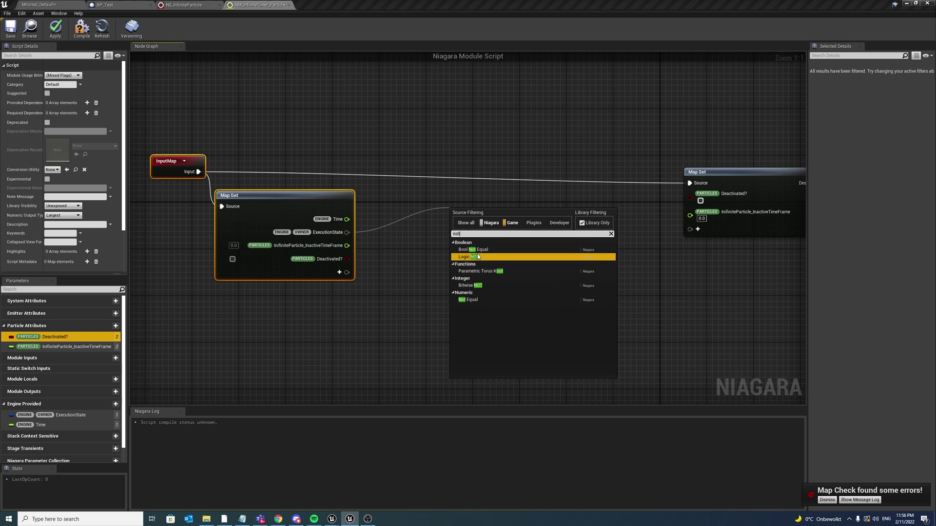
left_click(473, 299)
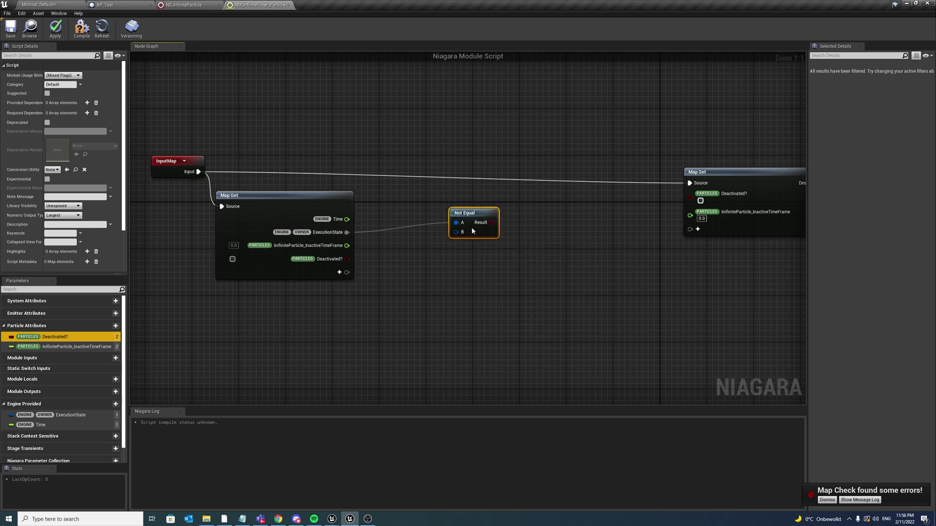
Convert all of the Not Equal node's numerics to ENiagaraExecutionState and set its B input to Active.
right_click(457, 232)
mouse_move(479, 253)
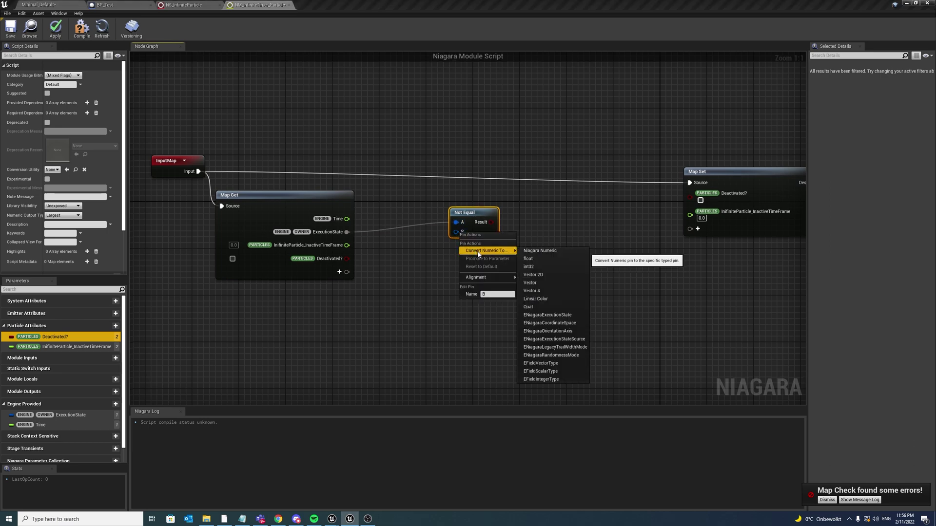
right_click(469, 215)
mouse_move(506, 235)
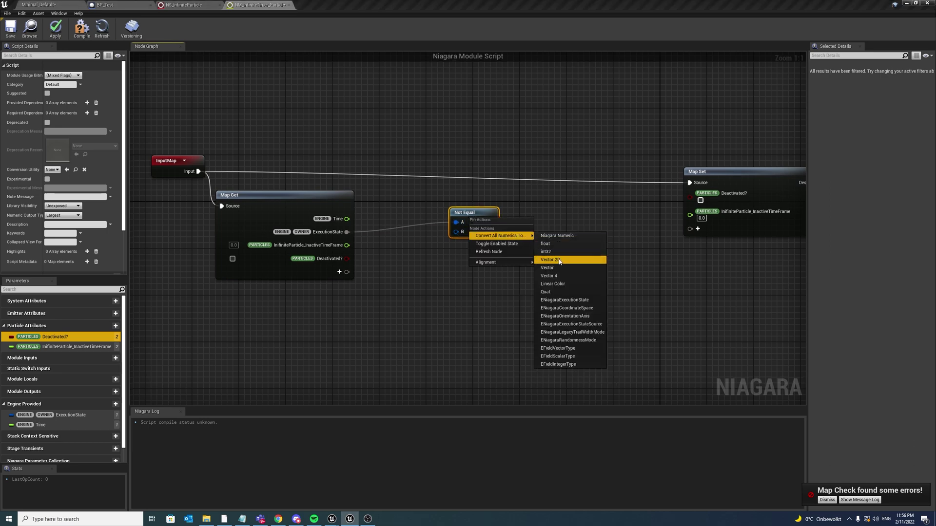
left_click(579, 302)
left_click(487, 239)
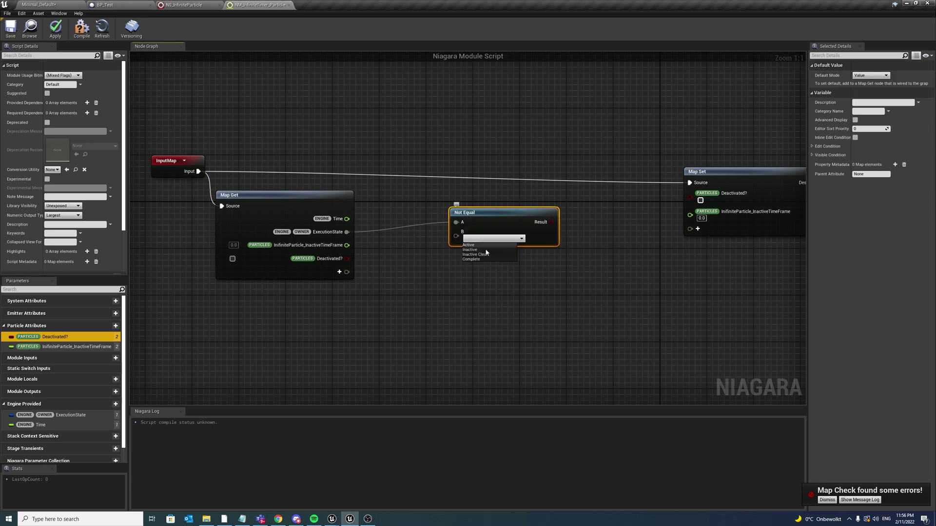
left_click(469, 245)
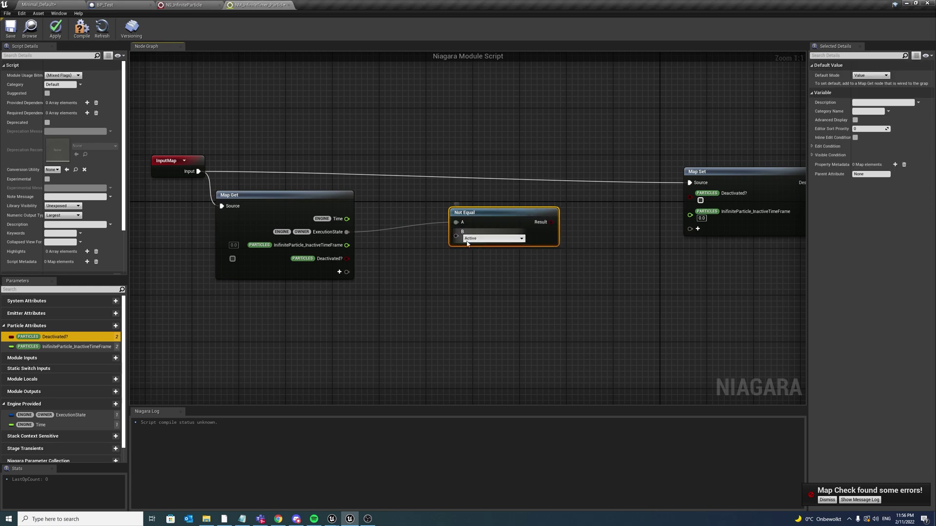
left_click_drag(502, 214, 483, 209)
Add a Select node with the Map Get node's Deactivated? output as its selector.
right_click_drag(556, 269, 478, 268)
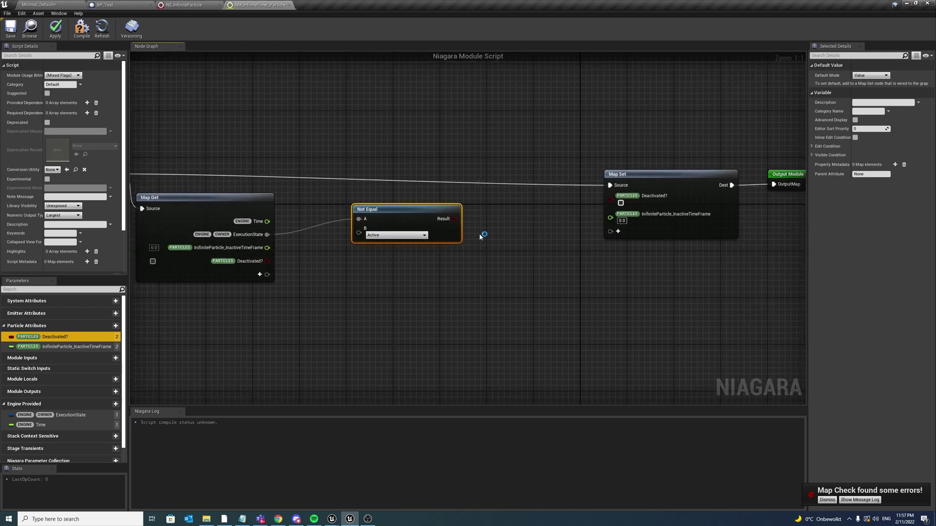
left_click_drag(455, 219, 471, 233)
left_click(361, 254)
left_click_drag(267, 262, 500, 239)
type("select")
key("Return")
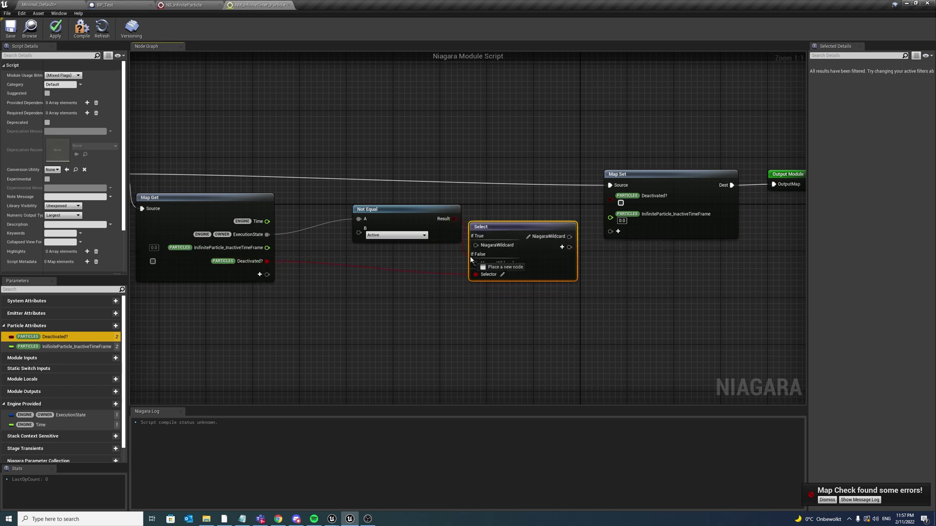
Connect the Not Equal result to the Select node's If False input and set its If True value to true.
left_click_drag(470, 257, 475, 263)
left_click(511, 247)
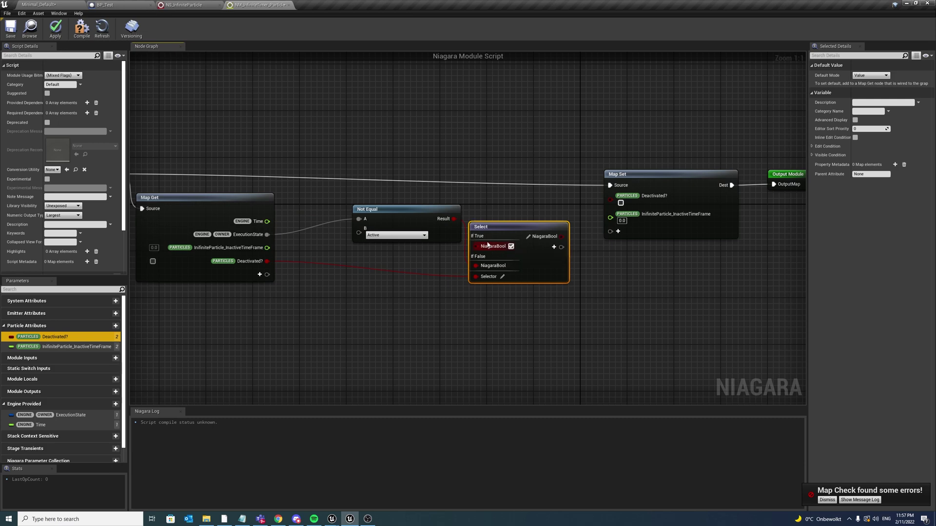
left_click_drag(499, 227, 506, 222)
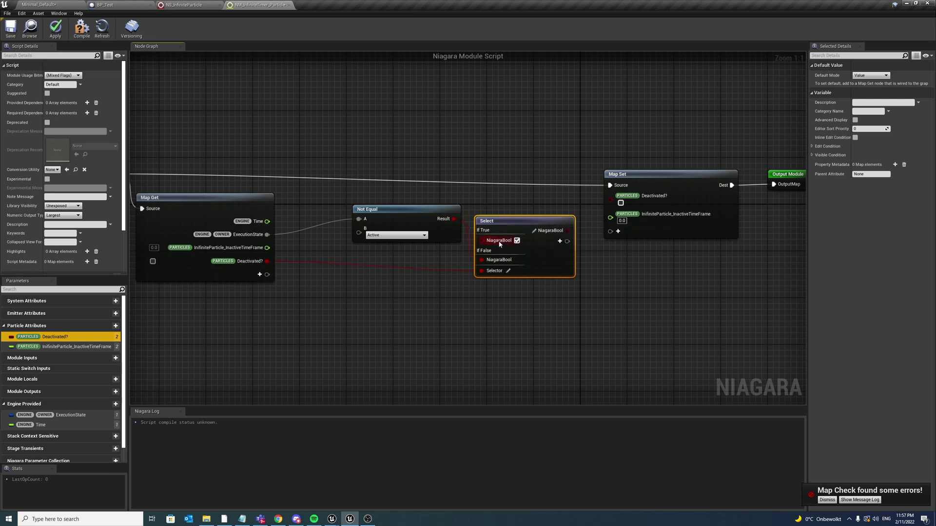
Connect the Select node's output to the Map Set node's Deactivated? input and move the Not Equal node away from the Select node.
left_click_drag(567, 230, 610, 196)
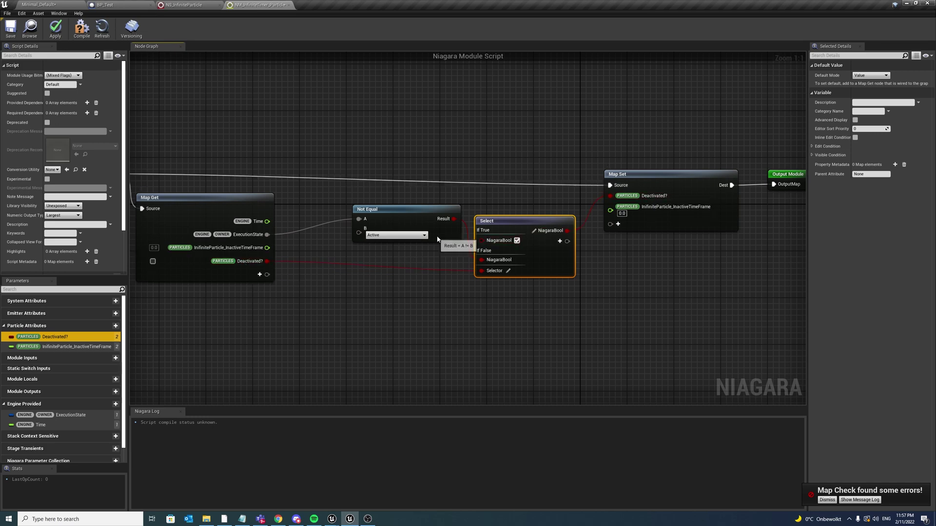
left_click_drag(385, 238, 374, 238)
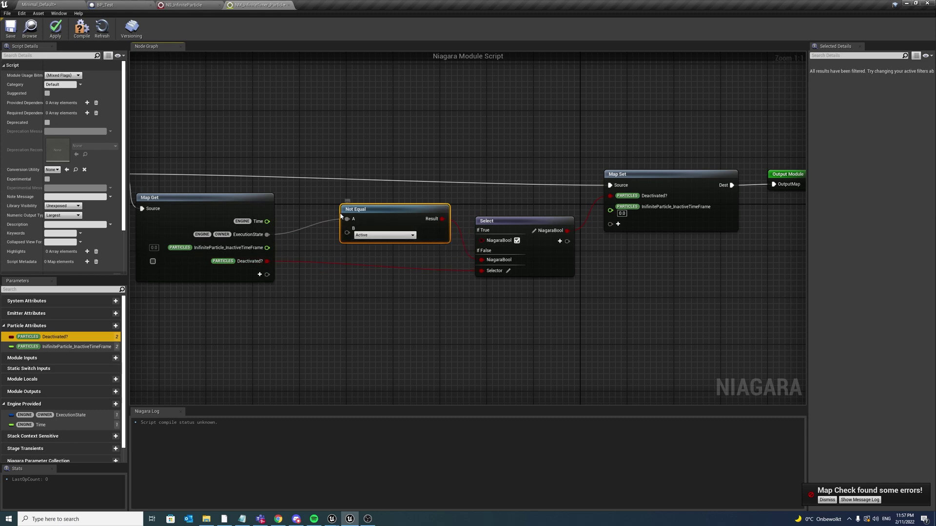
left_click_drag(393, 211, 370, 216)
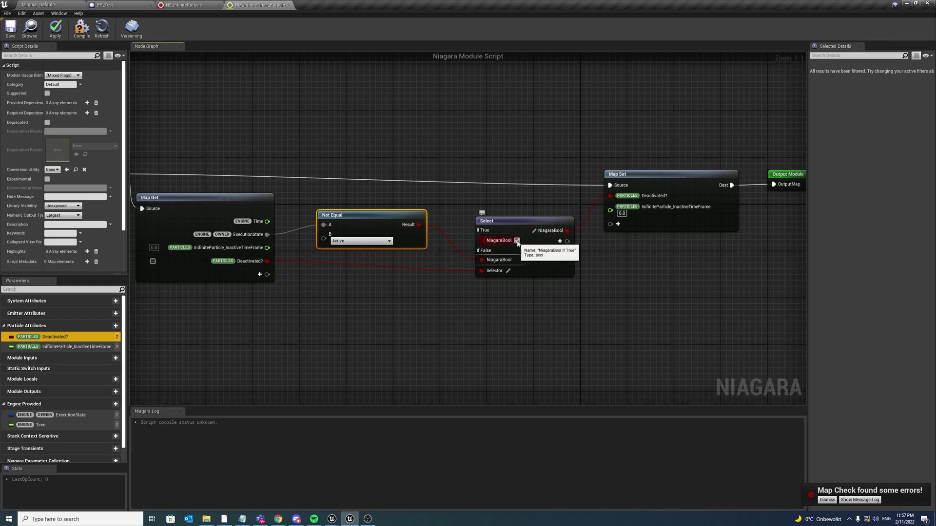
right_click_drag(536, 278, 489, 292)
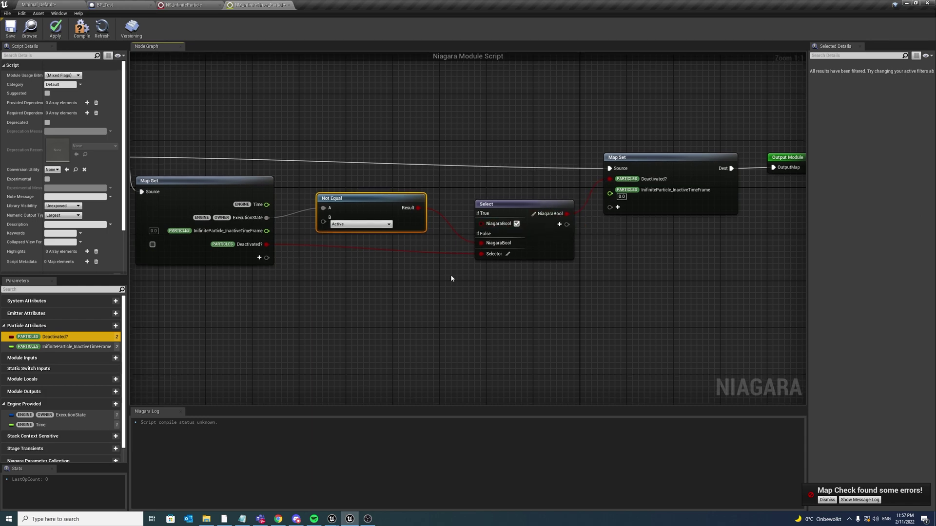
right_click_drag(441, 272, 403, 263)
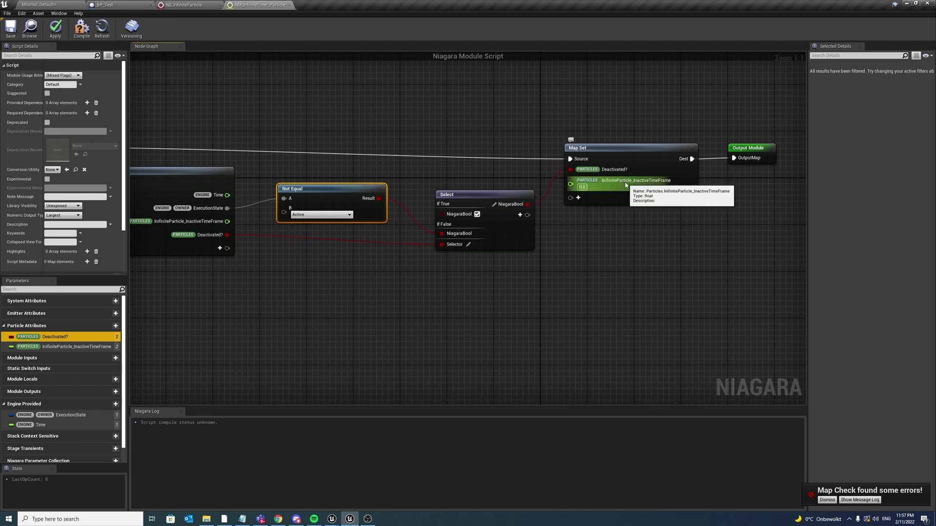
right_click_drag(445, 292, 484, 298)
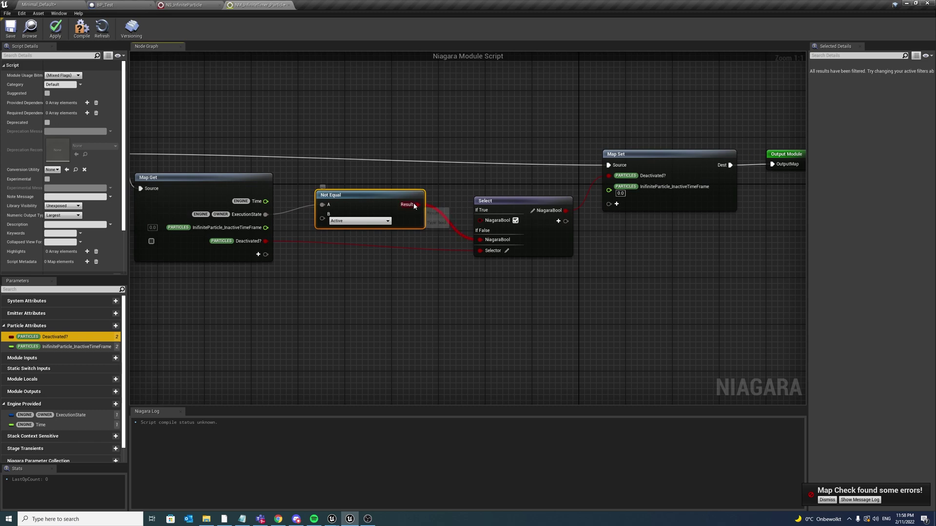
Add a Logic AND node with the Not Equal result feeding its A input.
left_click_drag(417, 204, 452, 333)
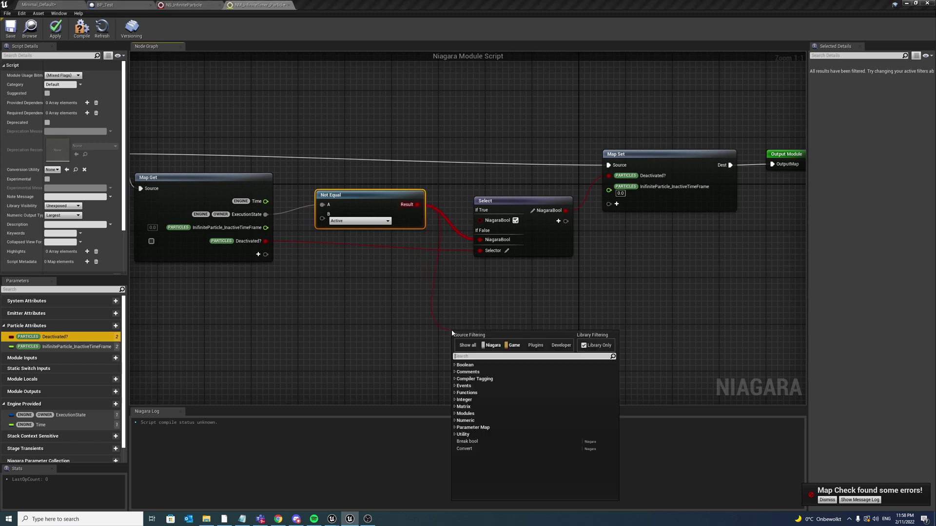
type("and")
key("Return")
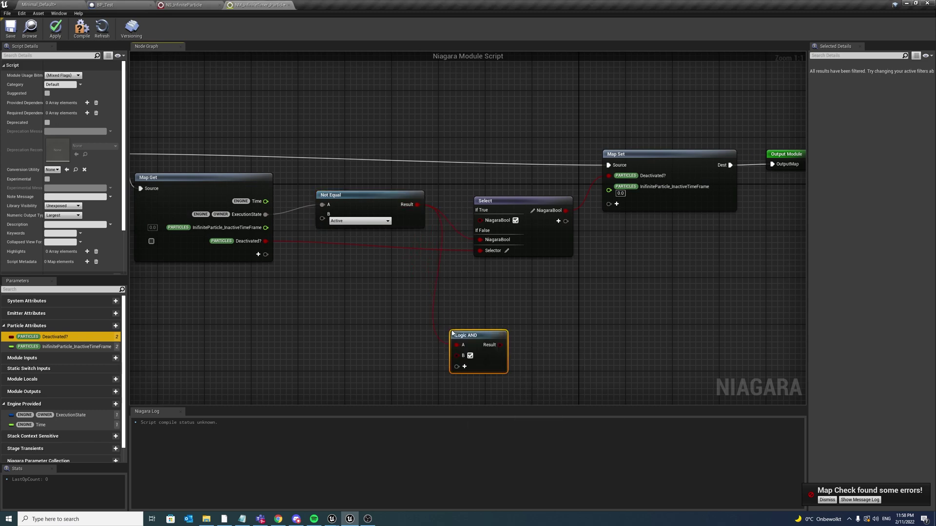
Add a Logic NOT node fed by the Map Get node's Deactivated? output and connect its result to the Logic AND node's B input.
left_click_drag(265, 241, 326, 342)
type("logi")
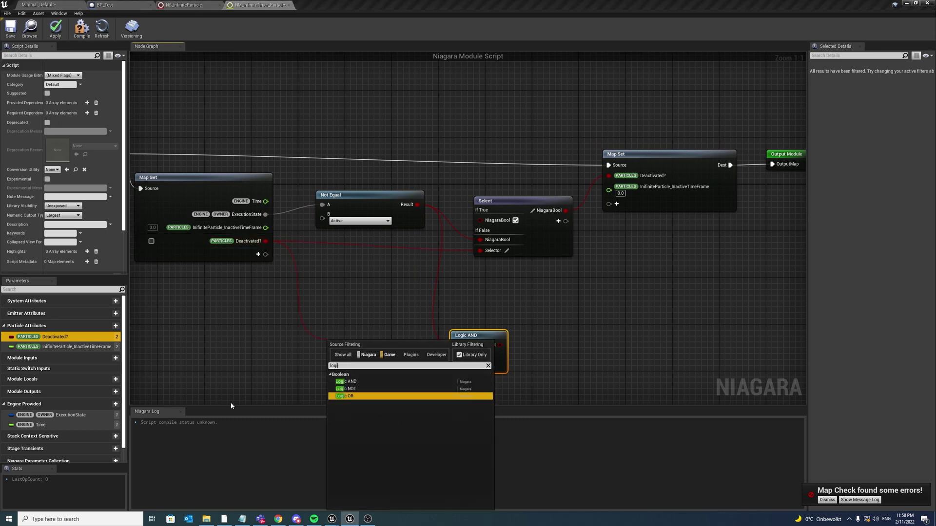
left_click(357, 389)
left_click_drag(343, 346, 385, 360)
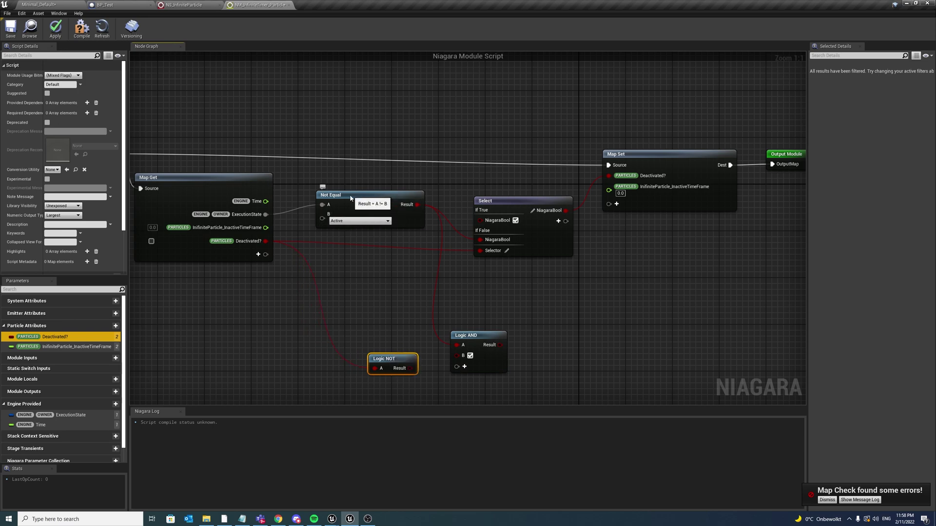
left_click_drag(412, 368, 456, 355)
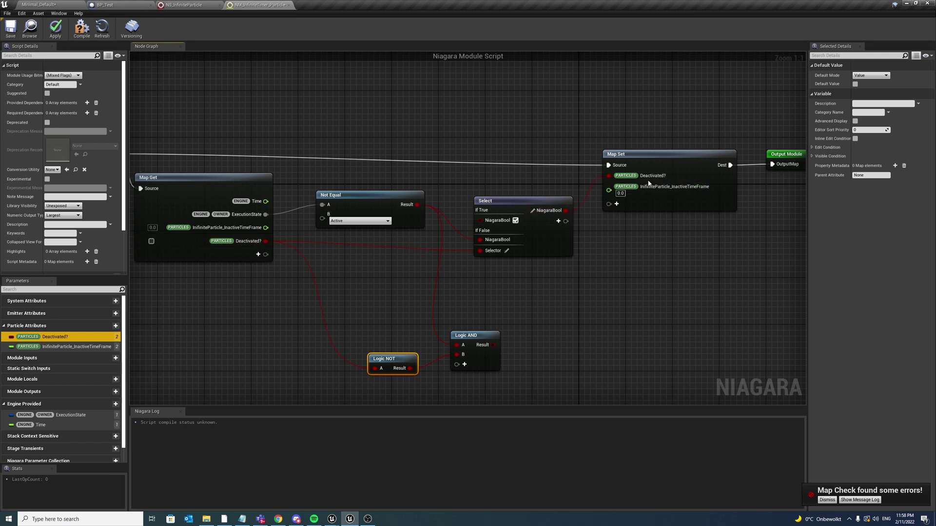
left_click_drag(400, 361, 405, 349)
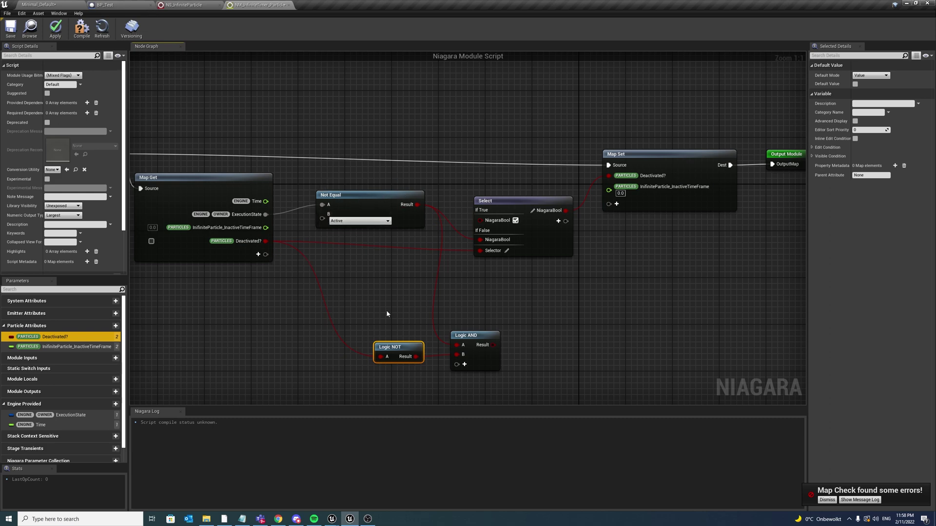
Add a second Select node with the Logic AND result as its selector and the Map Get node's Time output as its If True input.
right_click_drag(522, 334, 468, 325)
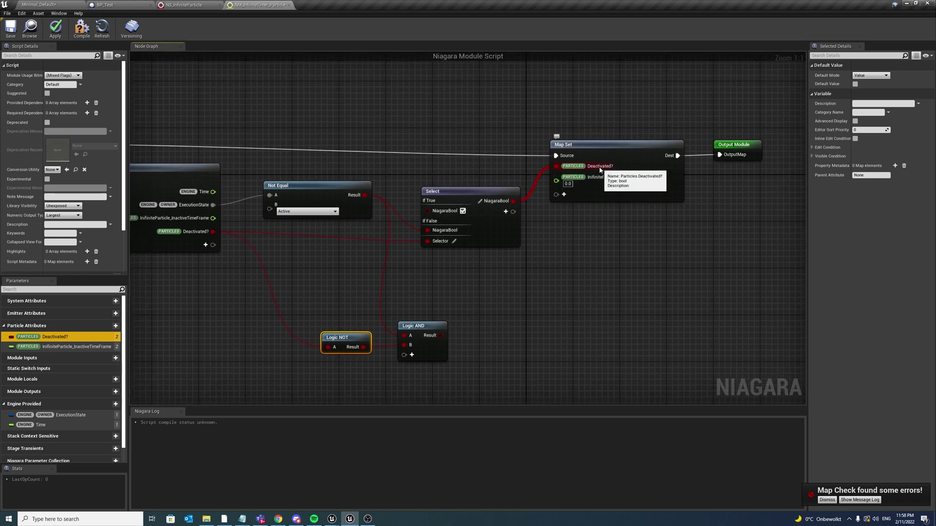
left_click_drag(442, 336, 515, 298)
type("sele")
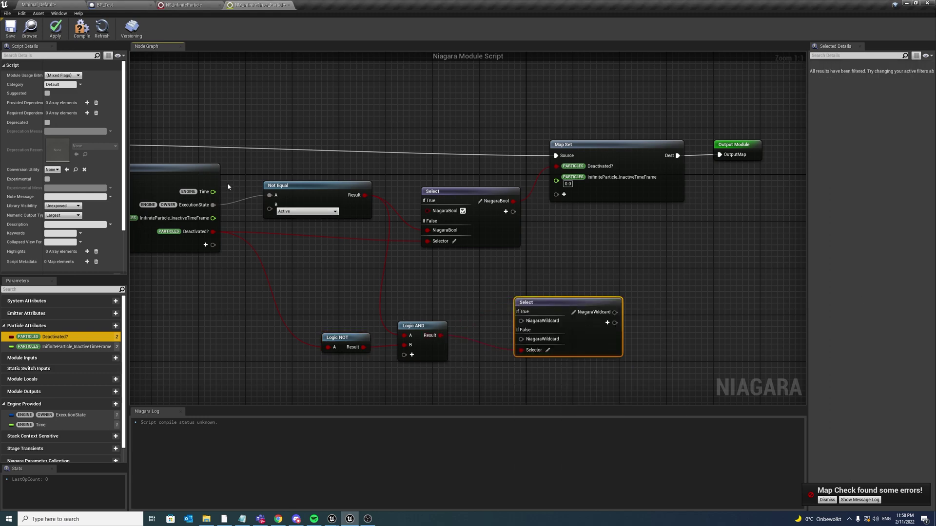
left_click_drag(213, 192, 512, 294)
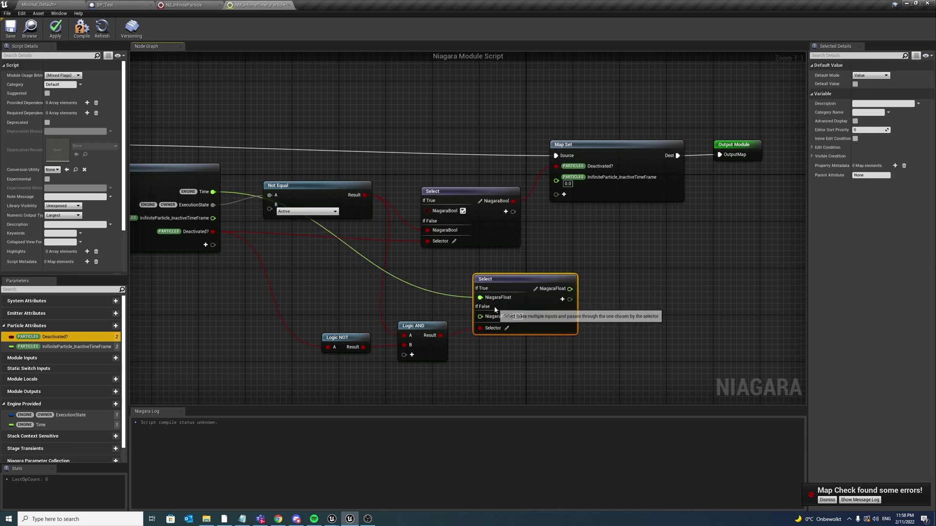
Connect Map Get's InfiniteParticle_InactiveTimeFrame to the second Select's If False input and the Select's output to Map Set's InfiniteParticle_InactiveTimeFrame.
right_click_drag(422, 312, 443, 306)
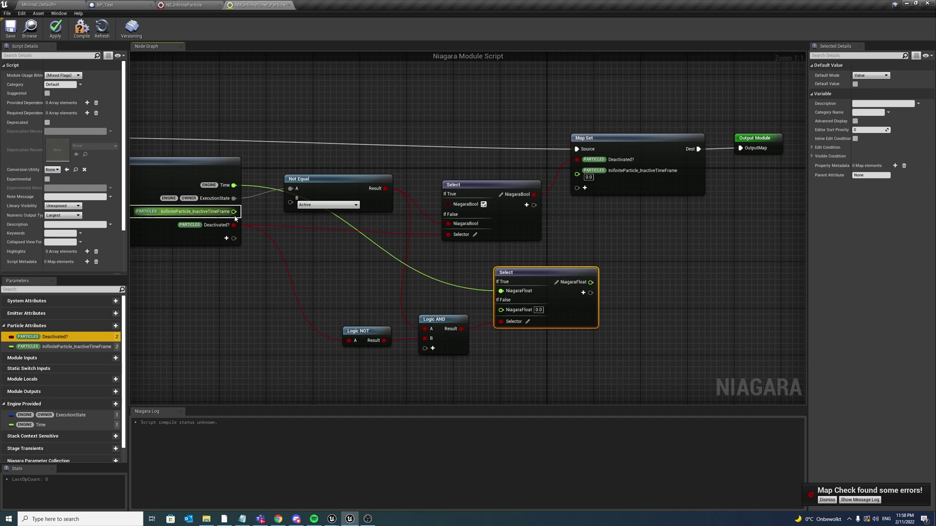
left_click_drag(234, 212, 486, 308)
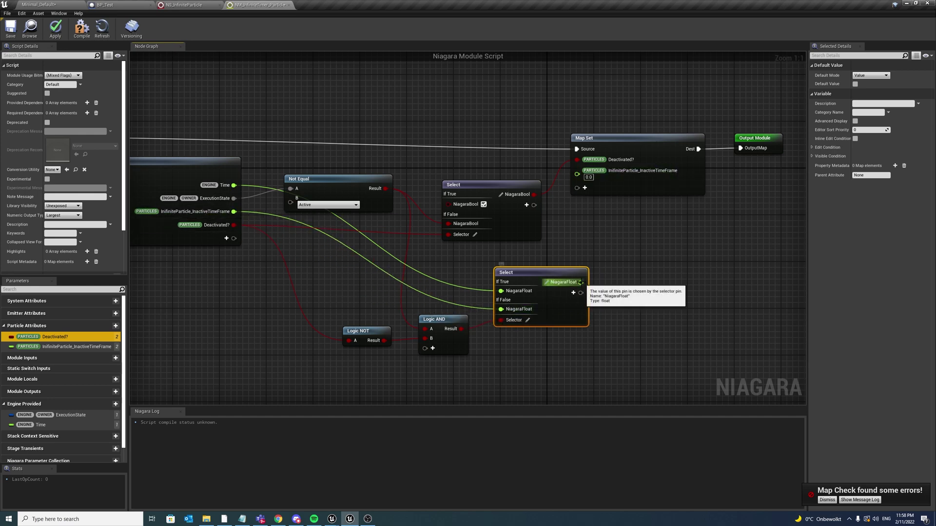
left_click_drag(580, 282, 581, 178)
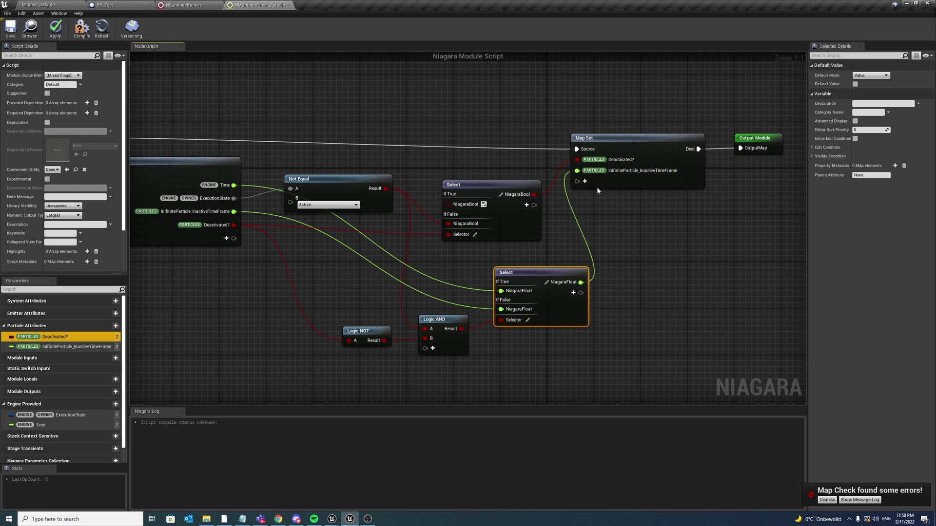
Move the Map Set and Output Module nodes farther from the Select nodes and apply the module script changes.
right_click_drag(687, 252, 620, 254)
left_click_drag(738, 228, 639, 138)
right_click_drag(608, 273, 580, 267)
scroll(699, 245, "down", 1)
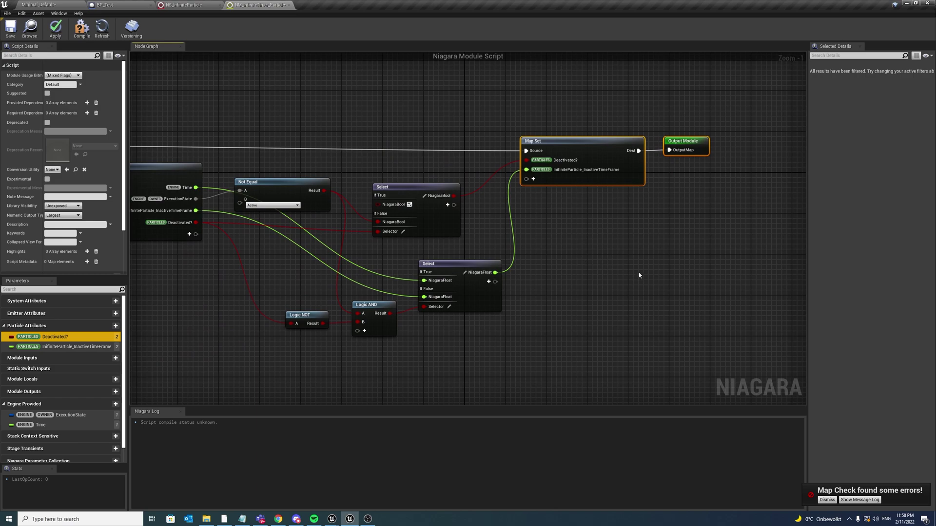
left_click(55, 28)
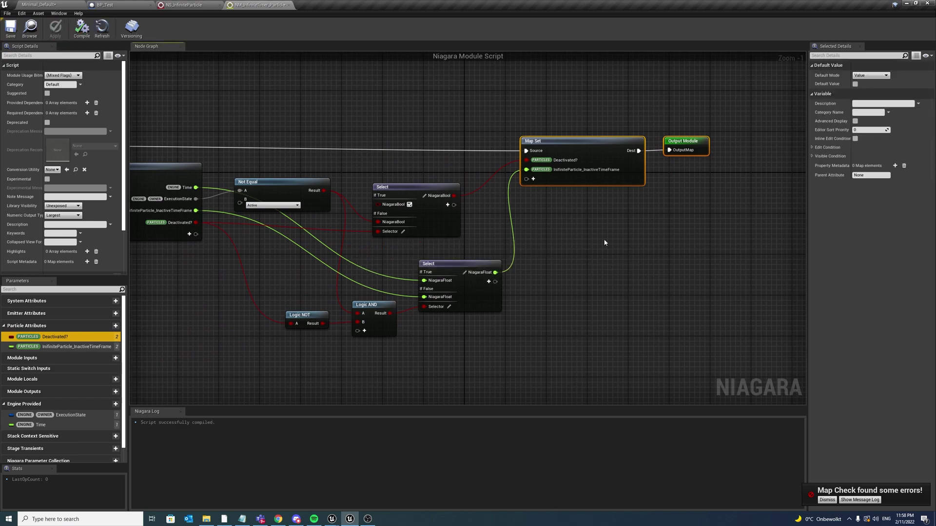
scroll(605, 241, "down", 2)
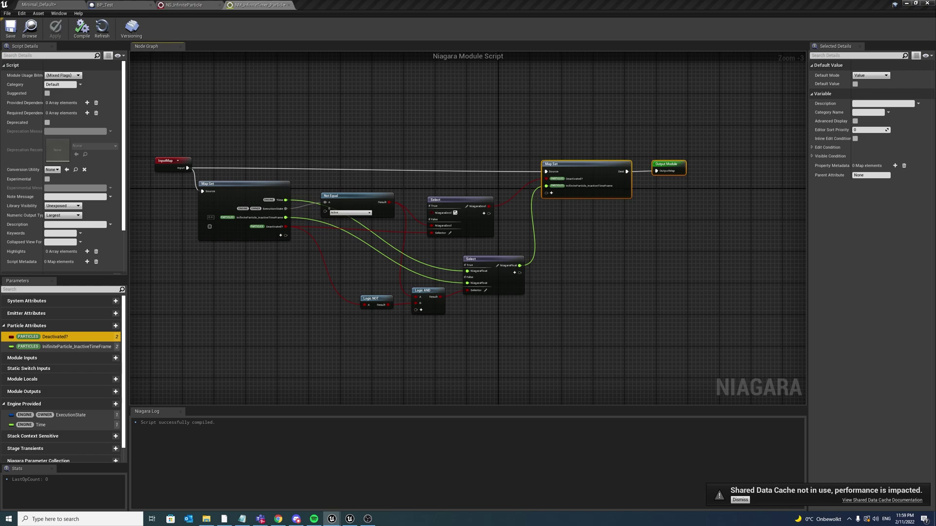
right_click_drag(653, 262, 531, 291)
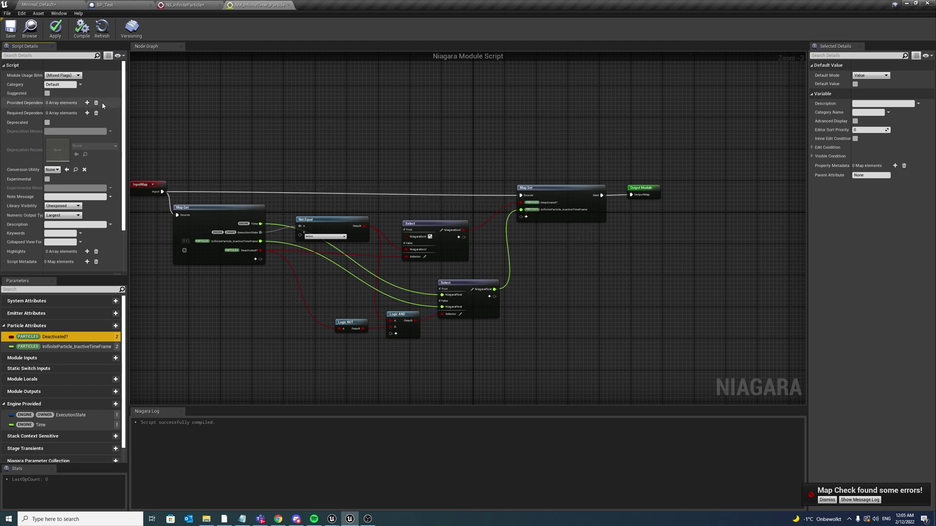
Mark the module script as Suggested, set its Library Visibility to Exposed and apply the changes.
left_click(48, 94)
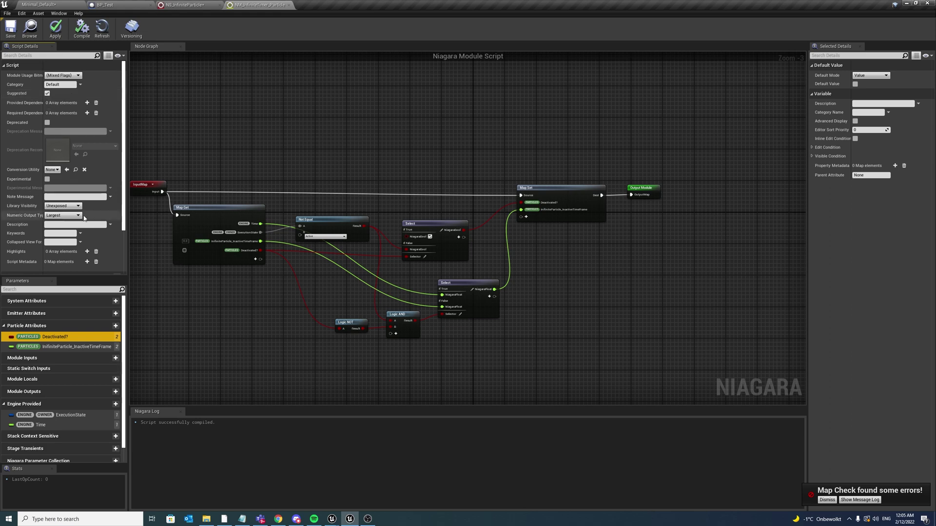
left_click(62, 206)
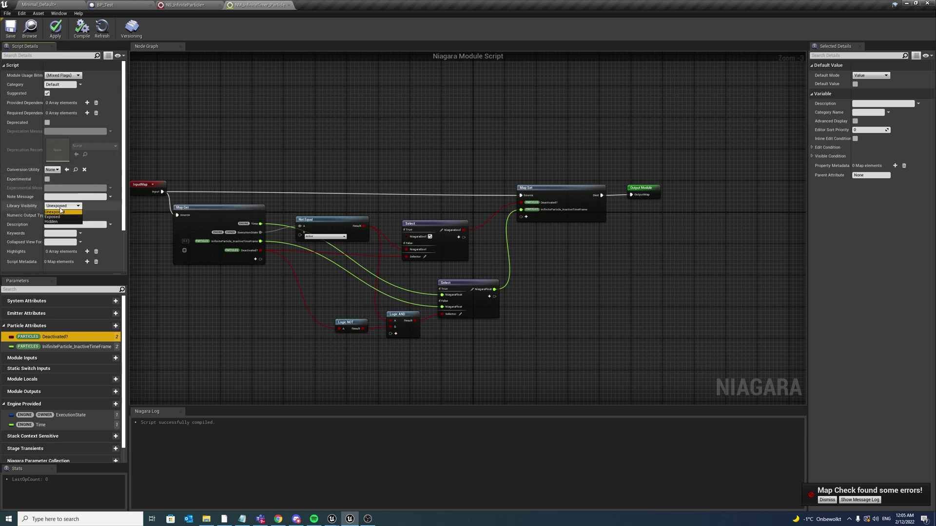
left_click(60, 212)
left_click(55, 29)
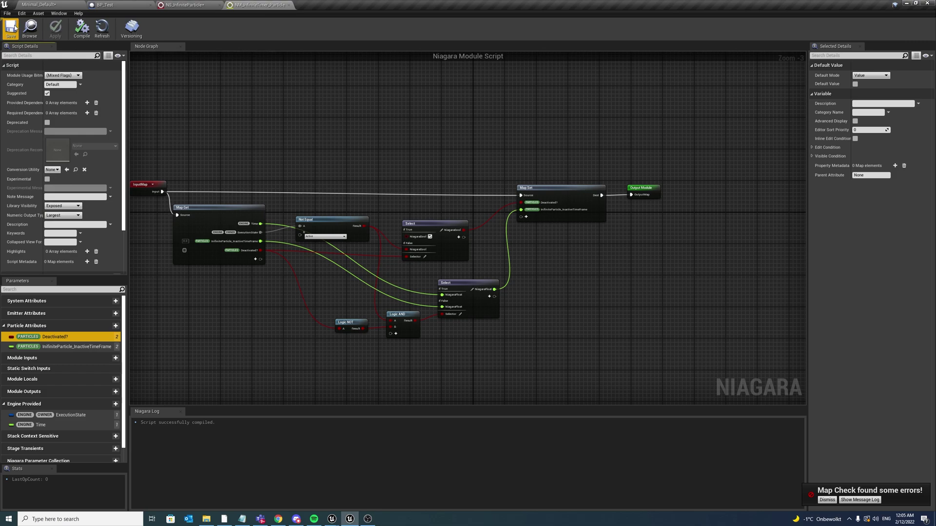
Add the NM Infinite Timer Particle module to Particle Update in NS_InfiniteParticle and expand its Parameter Writes.
left_click(184, 5)
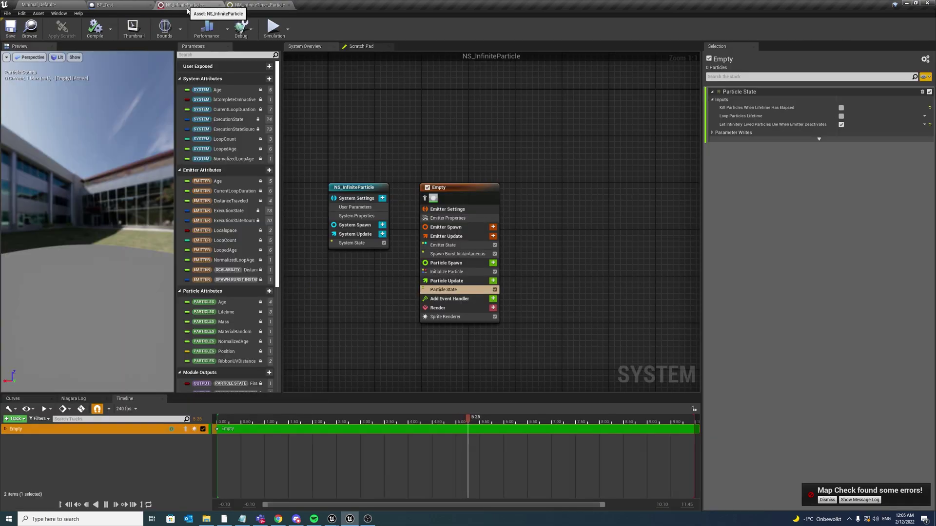
left_click(493, 281)
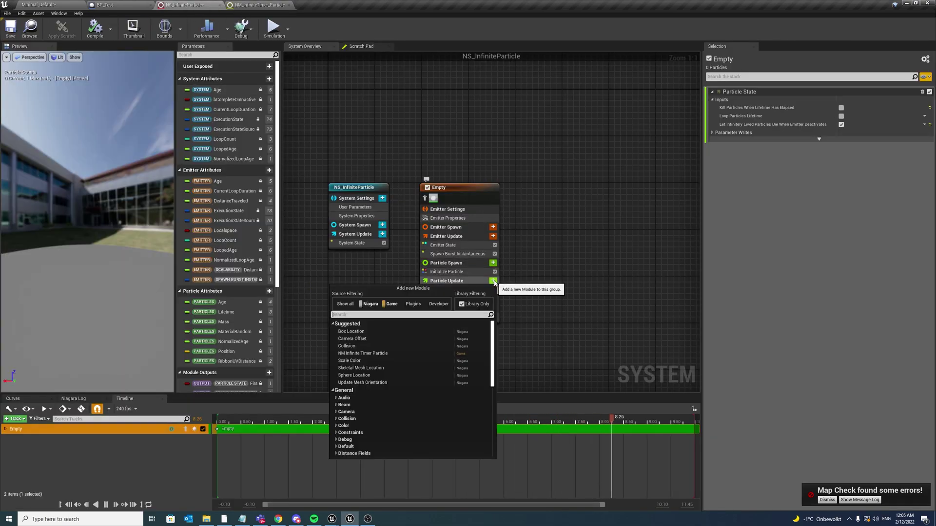
type("nm")
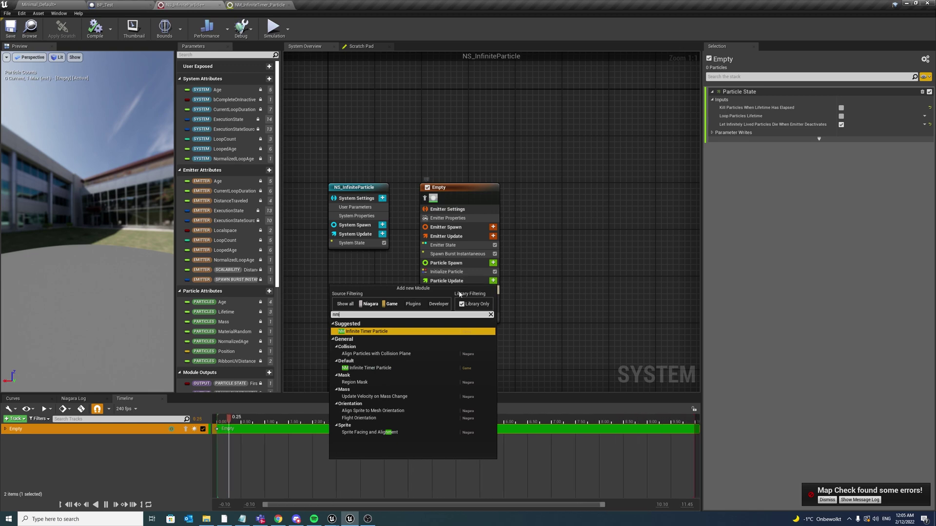
left_click(370, 331)
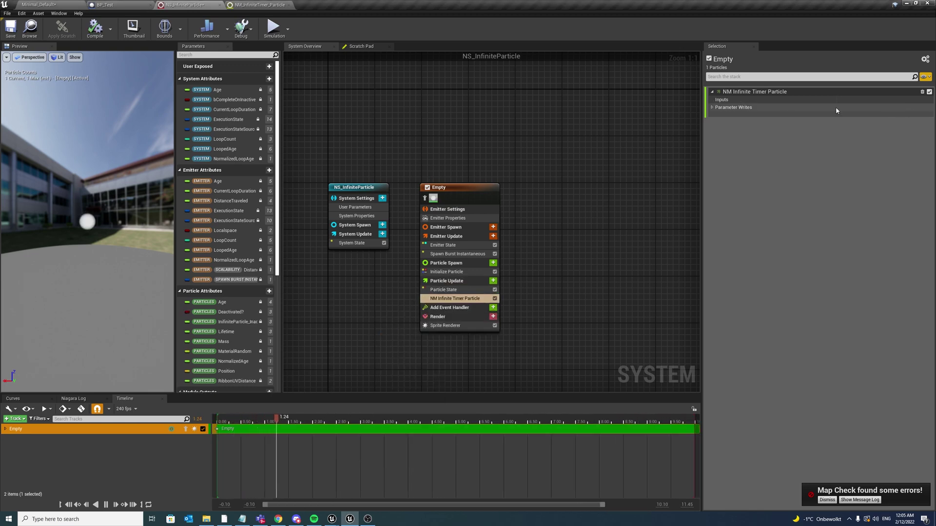
left_click(714, 107)
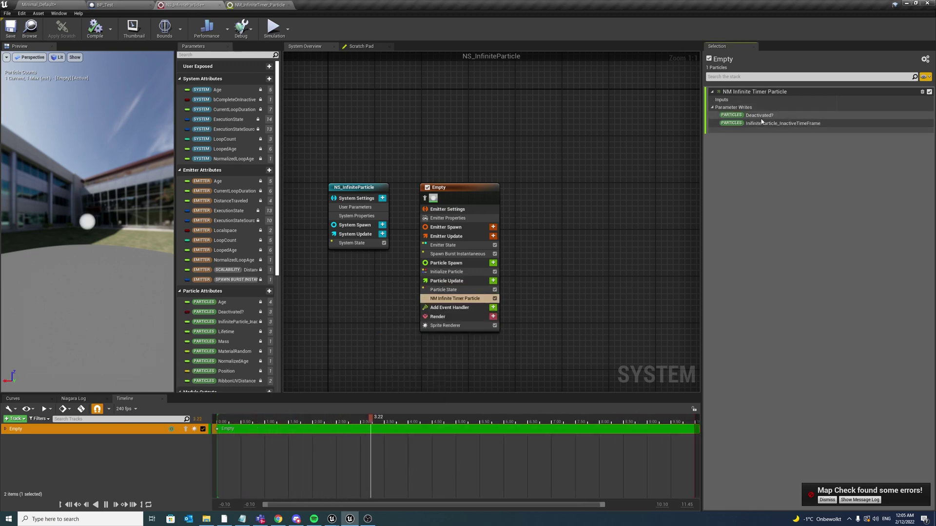
Add a Color module to the emitter's Particle Update group.
left_click(493, 281)
type("set")
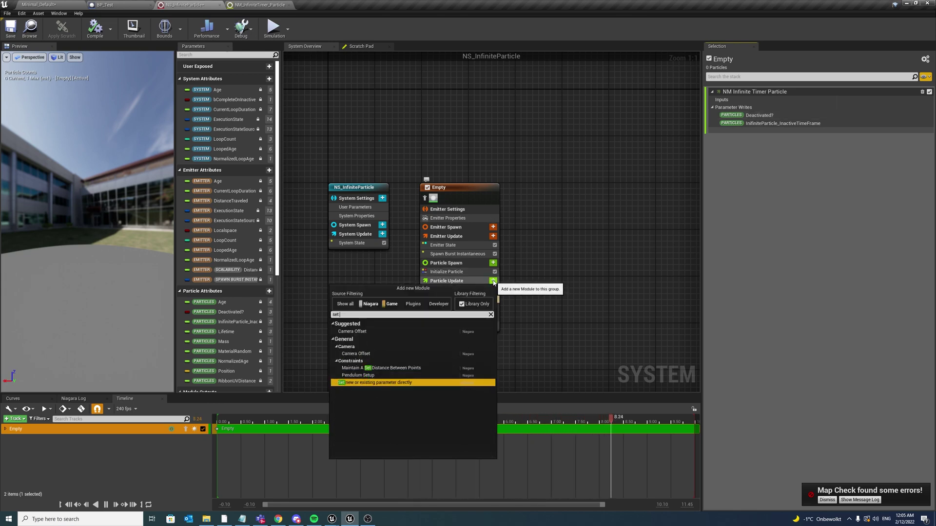
key("BackSpace")
key("BackSpace")
key("BackSpace")
type("color")
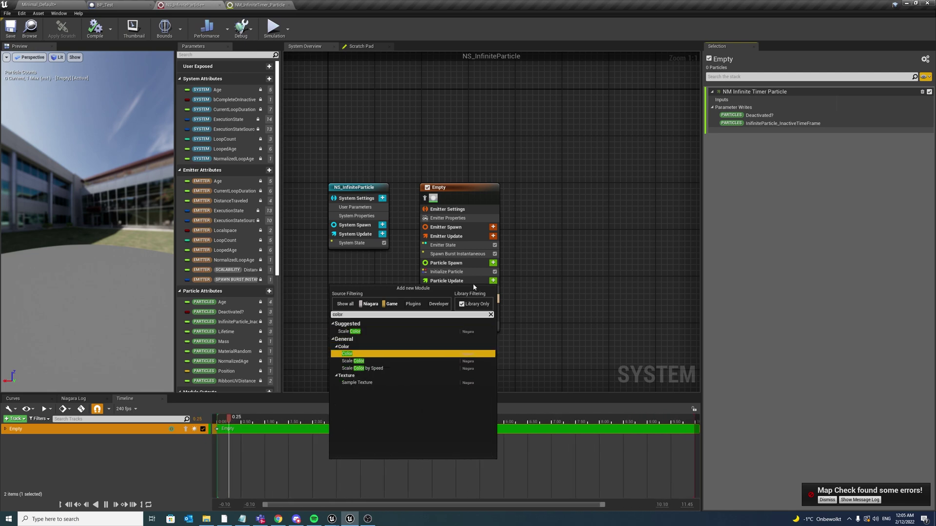
key("Return")
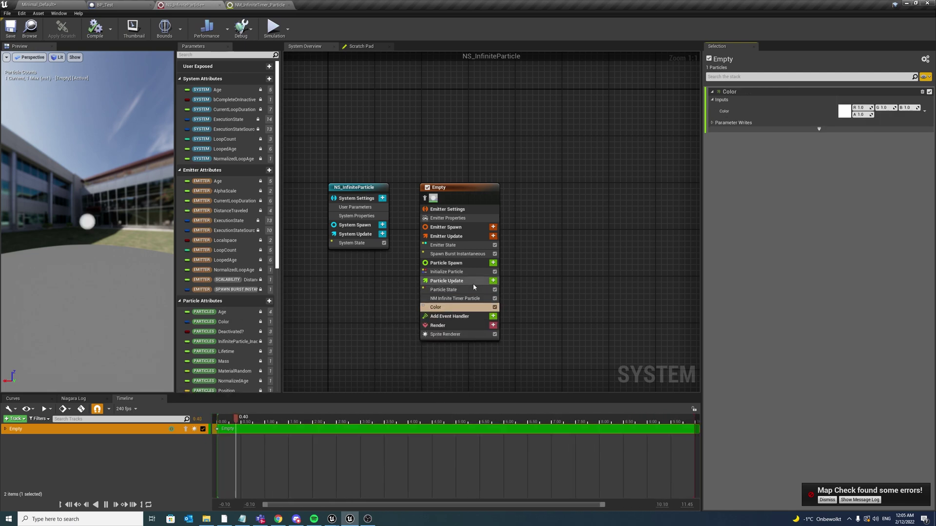
Set the Color module's Color input to the Make Custom Linear Color from Bool dynamic input.
left_click(925, 111)
type("bool")
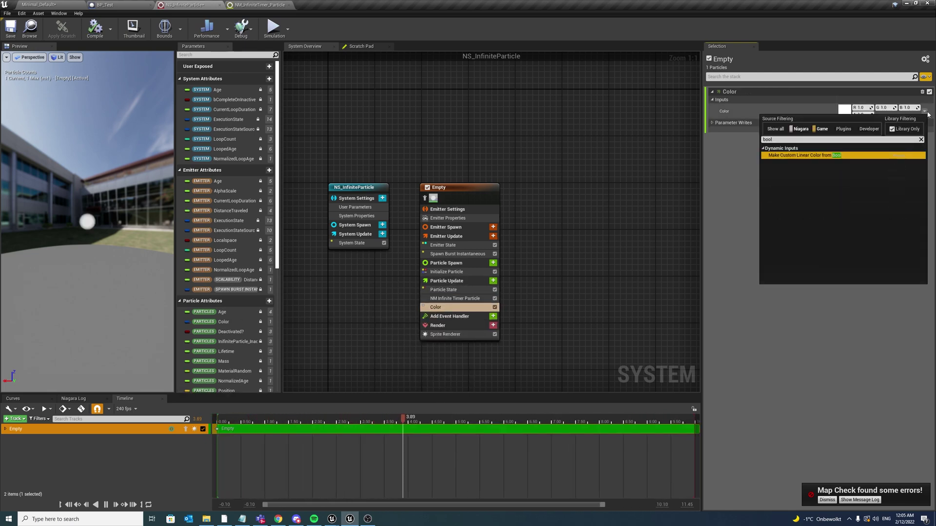
left_click(853, 155)
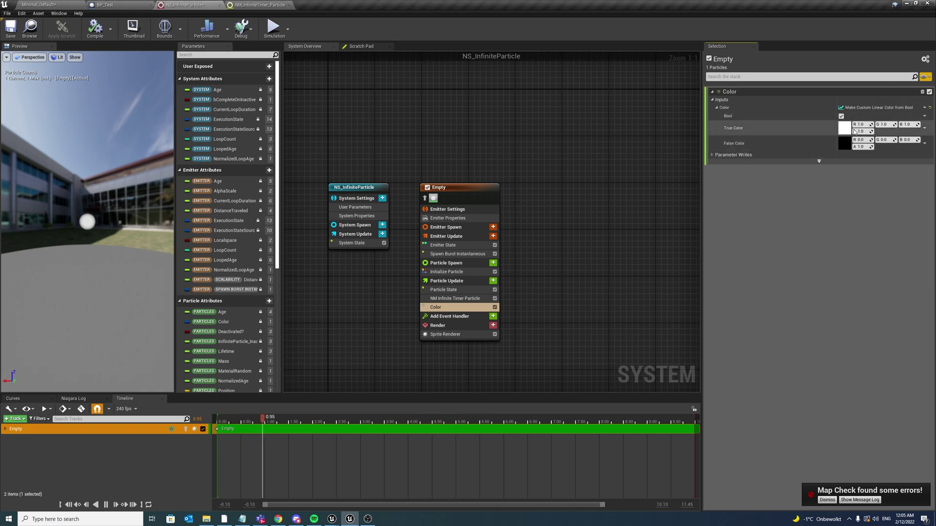
Bind the Color module's Bool input to the particle attribute Deactivated? and set True Color to green (R 0.0, G 1.0).
scroll(232, 309, "down", 2)
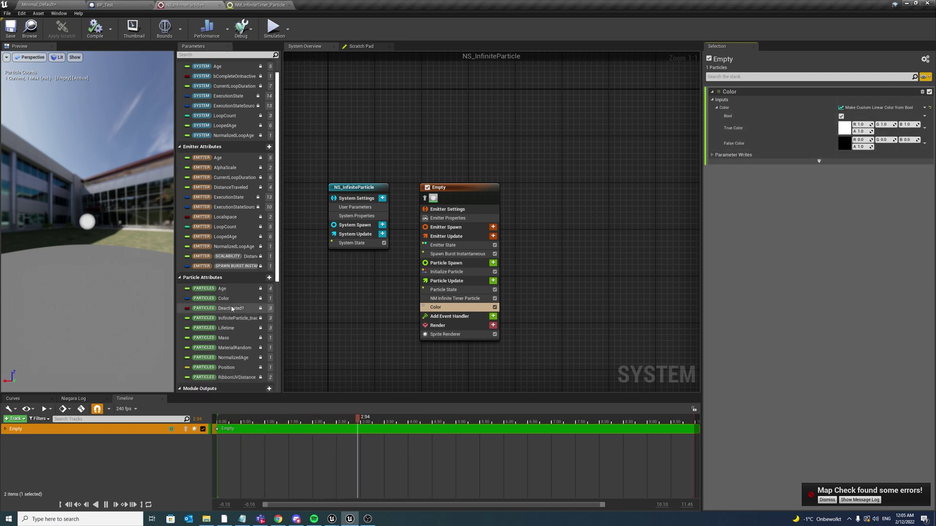
left_click_drag(232, 308, 872, 116)
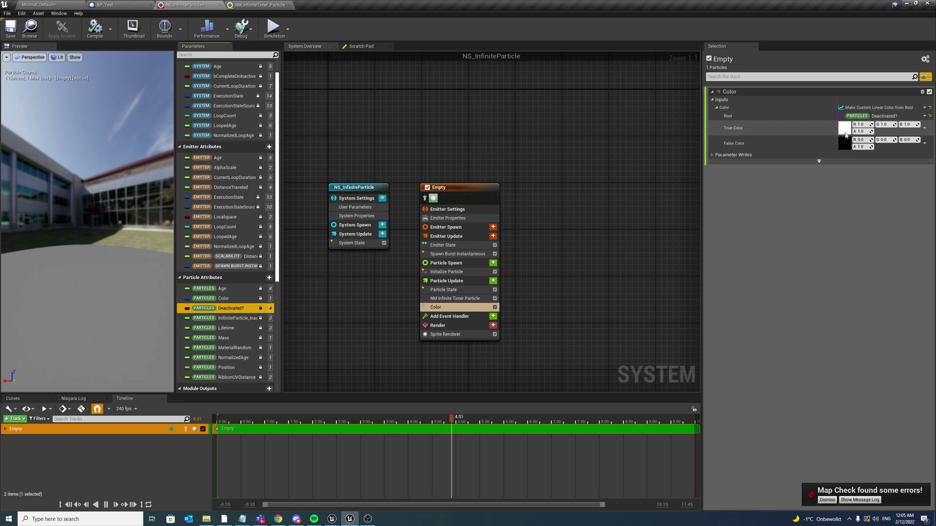
left_click(845, 128)
left_click(712, 225)
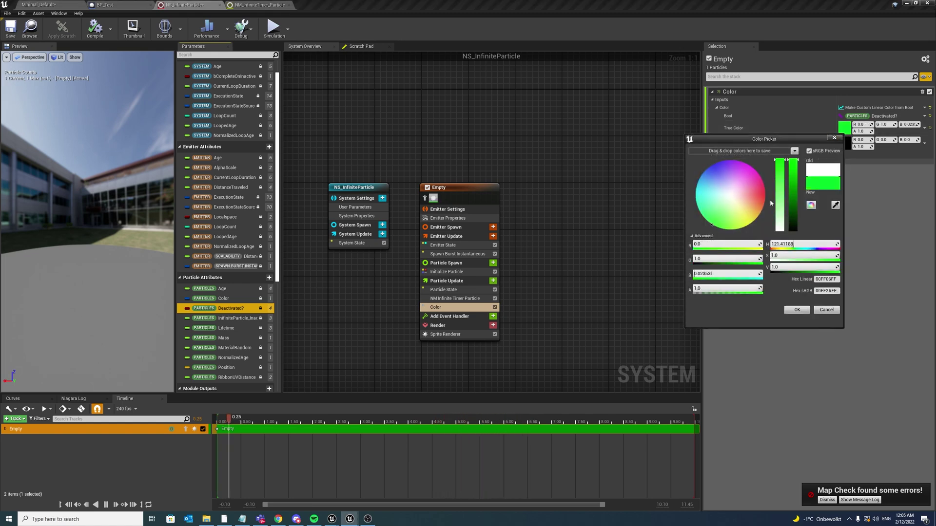
left_click(797, 310)
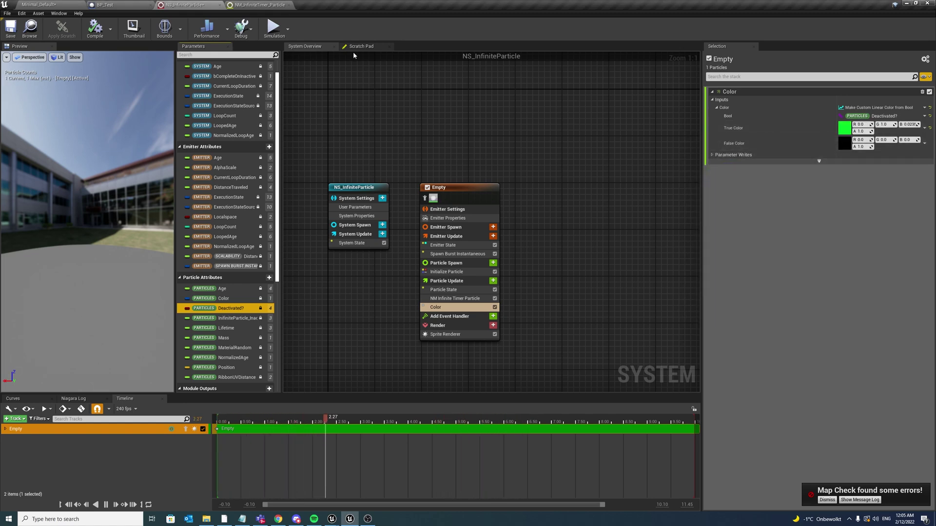
Open the Sprite Renderer's DefaultSpriteMaterial, set its Blend Mode to Translucent and save the material.
left_click(47, 4)
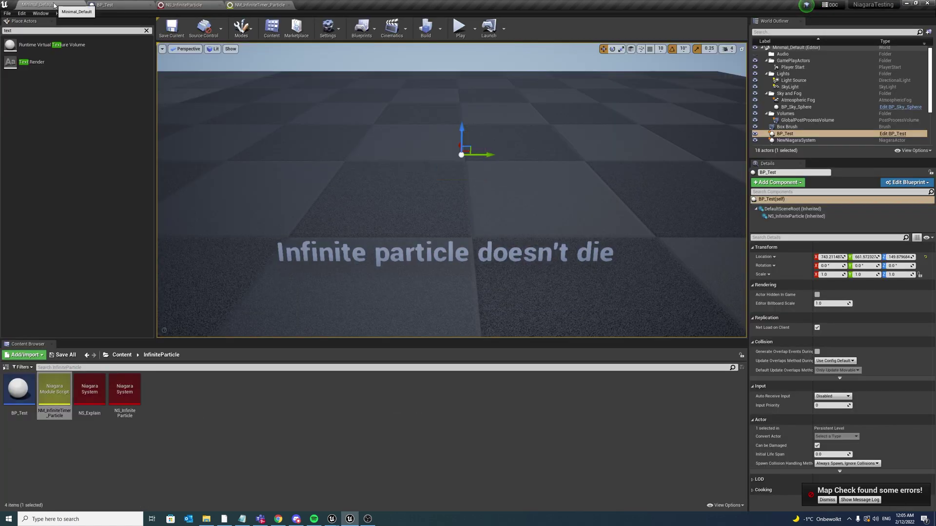
left_click(184, 5)
left_click(458, 334)
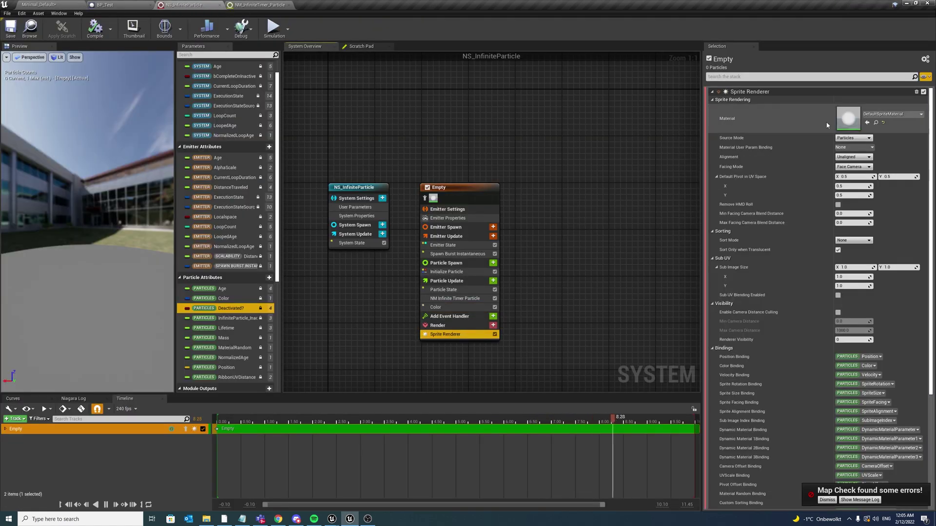
double_click(848, 119)
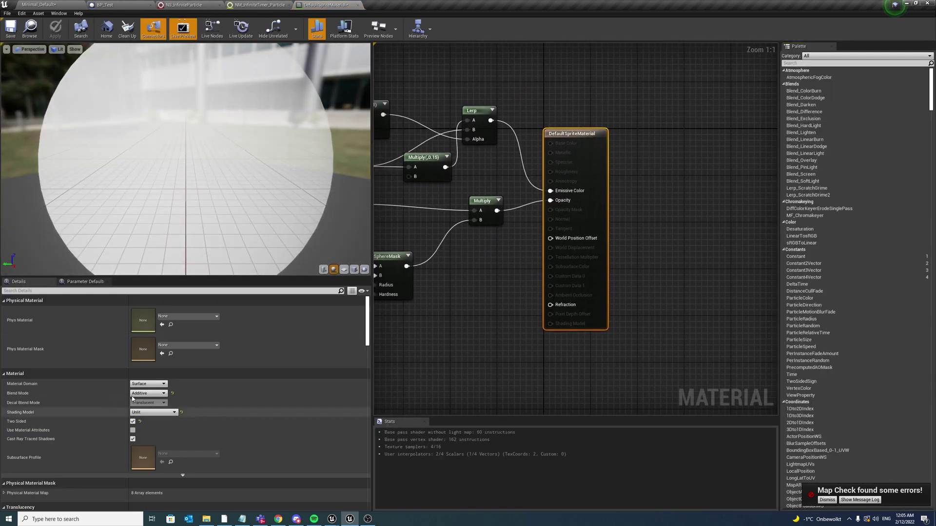
left_click(146, 393)
left_click(149, 404)
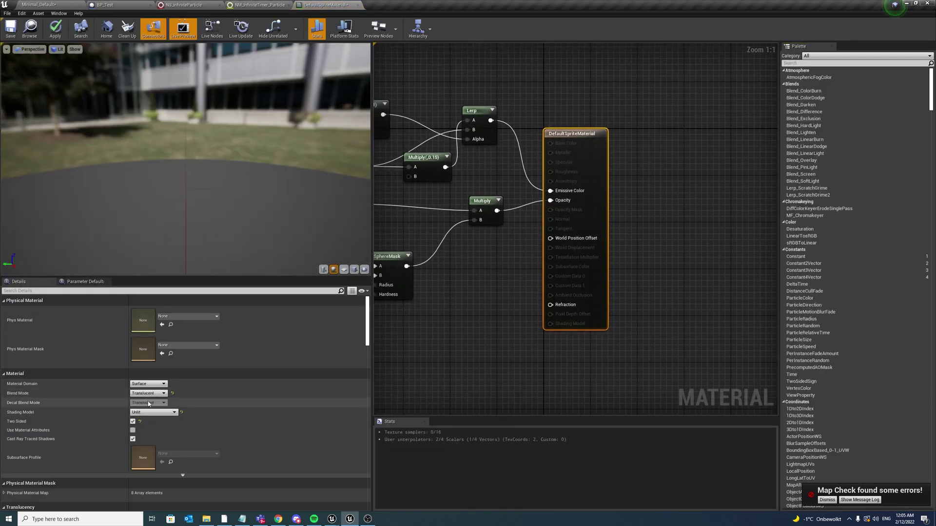
left_click(9, 28)
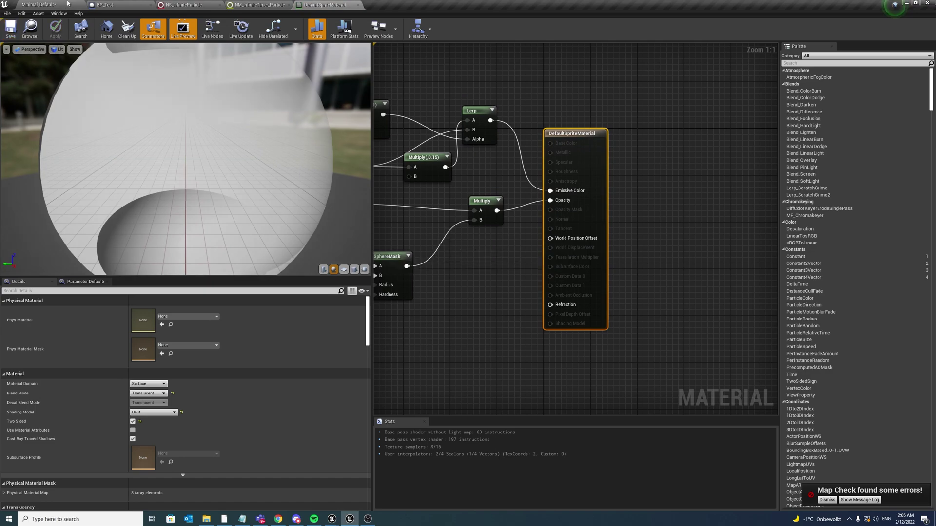
Disable Let Infinitely Lived Particles Die When Emitter Deactivates in NS_InfiniteParticle's Particle State module and save the system.
left_click(183, 5)
left_click(39, 4)
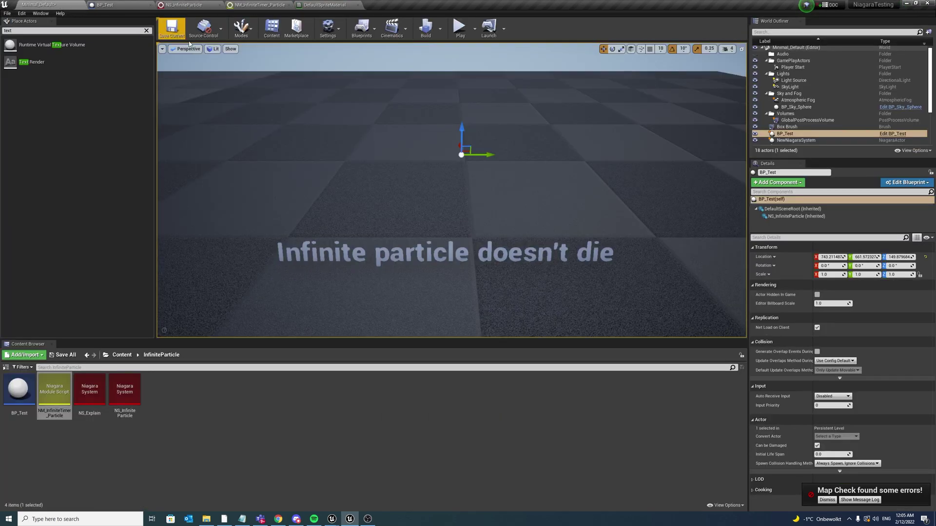
left_click(184, 5)
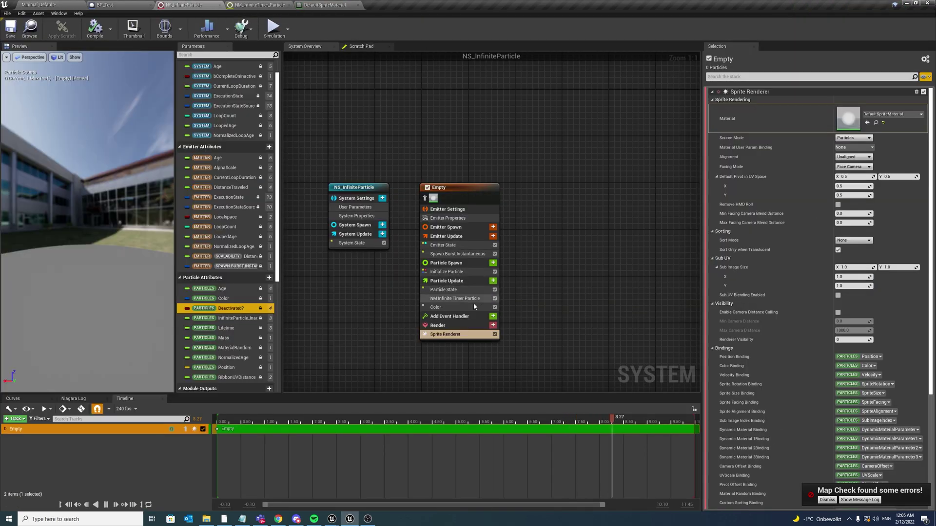
left_click(466, 290)
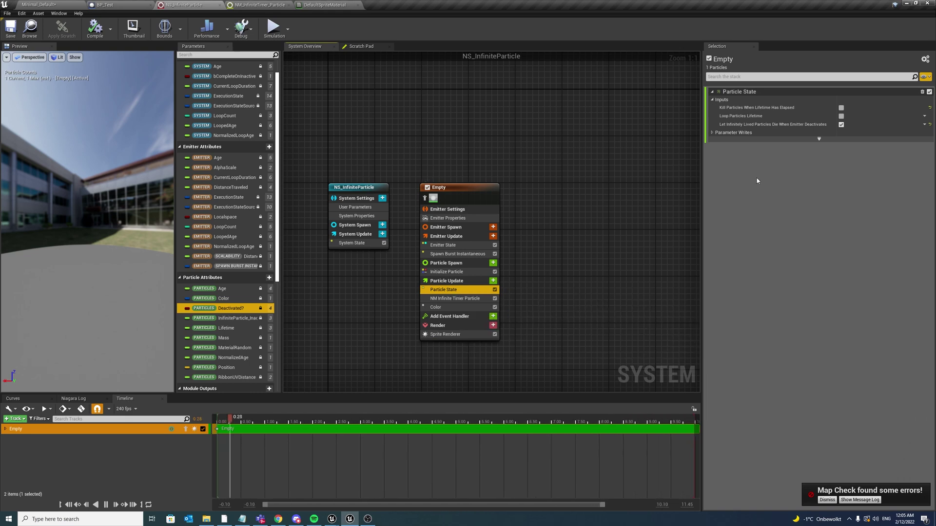
left_click(841, 125)
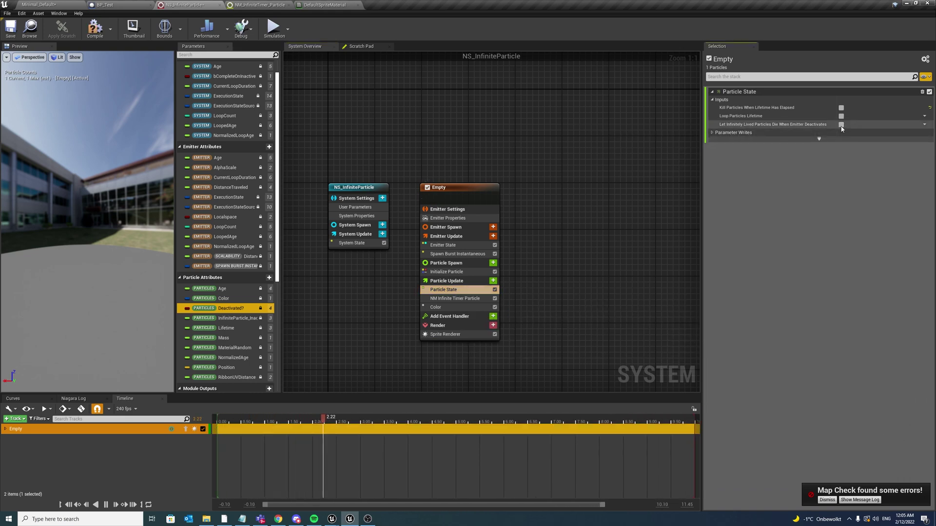
left_click(10, 27)
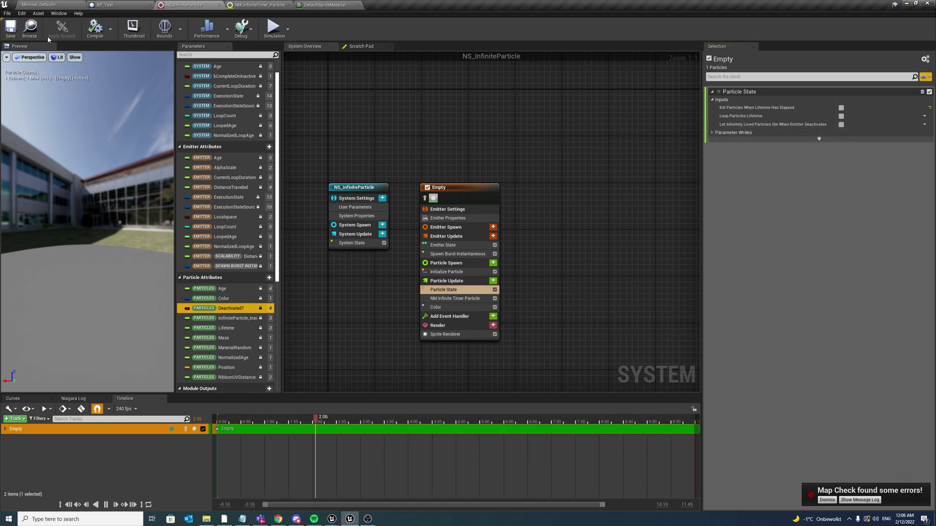
Play the Minimal_Default level to check the particle's color change on deactivation, and stop the simulation.
left_click(104, 4)
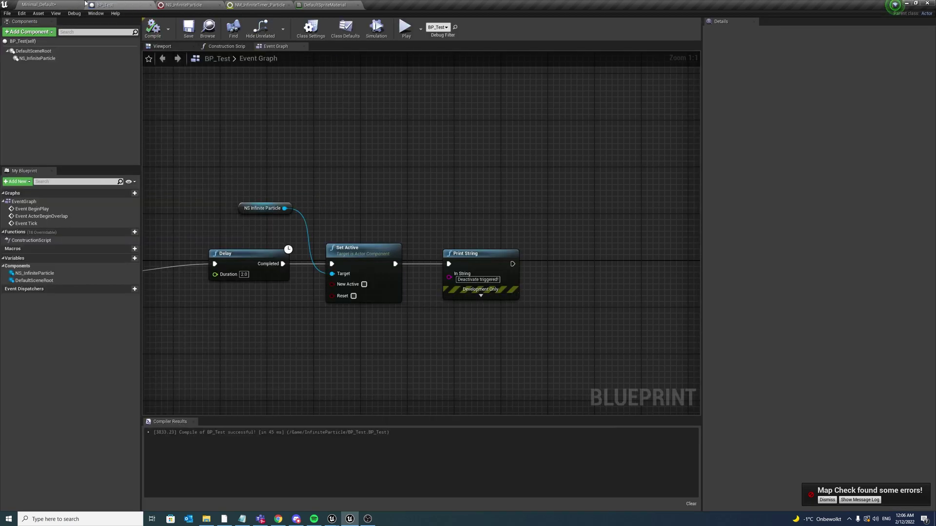
left_click(58, 5)
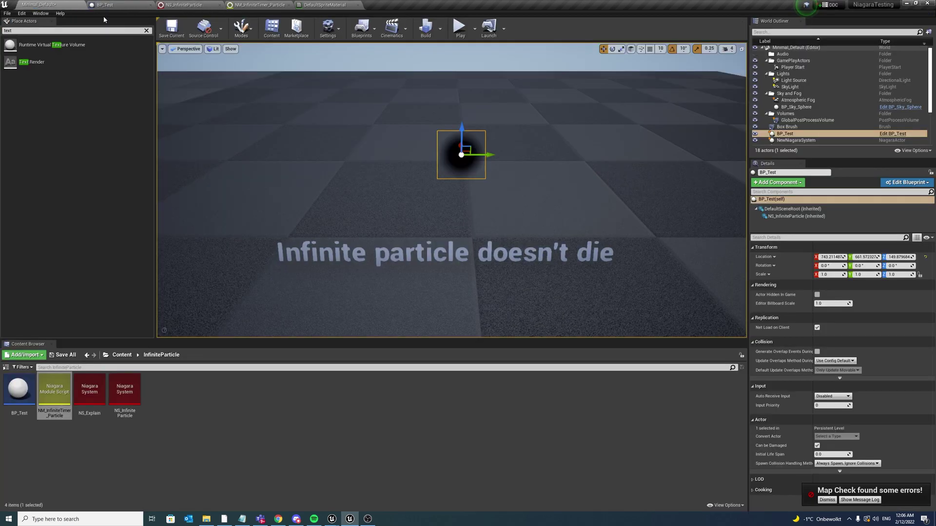
left_click(460, 29)
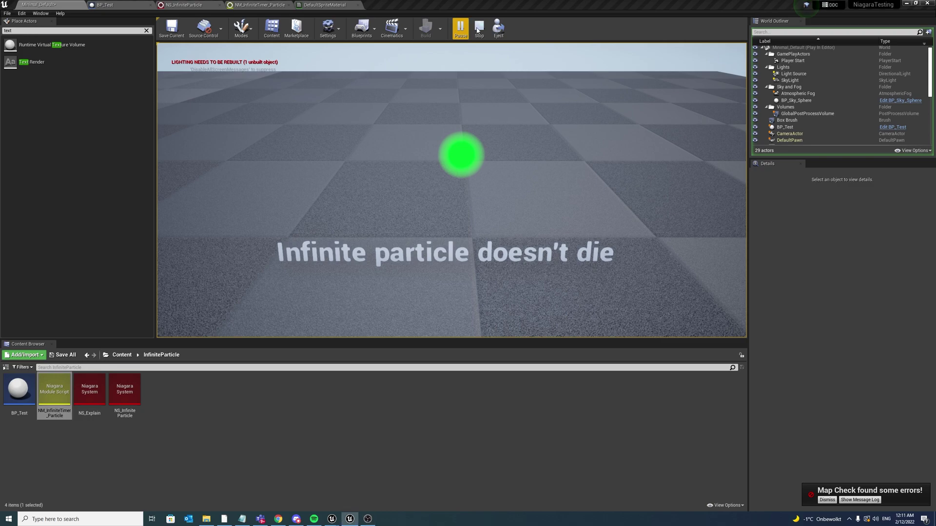
left_click(479, 28)
In the NM_InfiniteTimer_Particle graph, move Output Module farther from Map Set and add a Map Get node fed by Map Set's Dest.
left_click(180, 5)
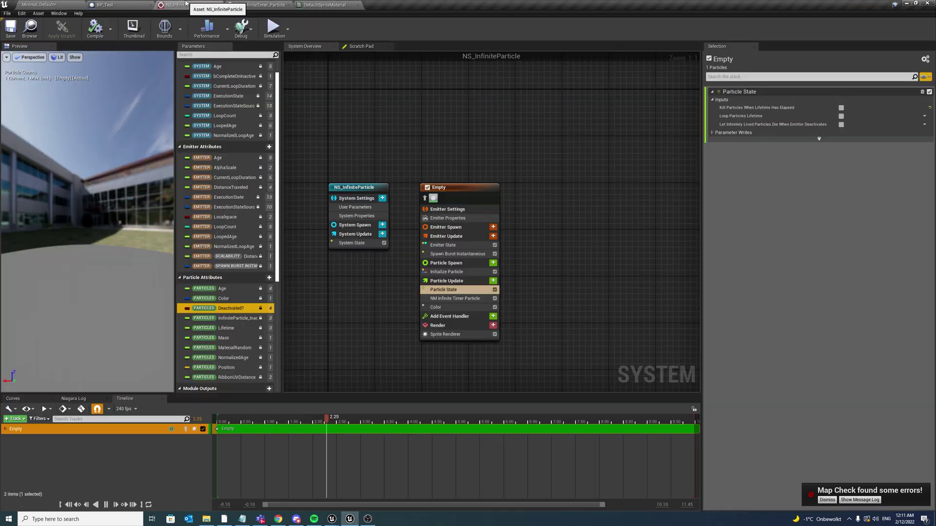
left_click(259, 5)
right_click_drag(432, 155, 366, 160)
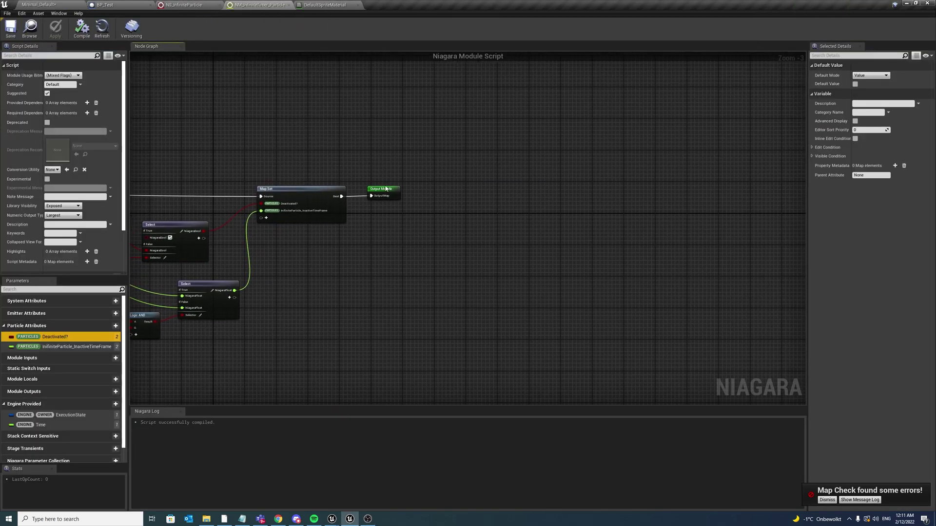
left_click_drag(390, 191, 619, 193)
scroll(474, 205, "up", 3)
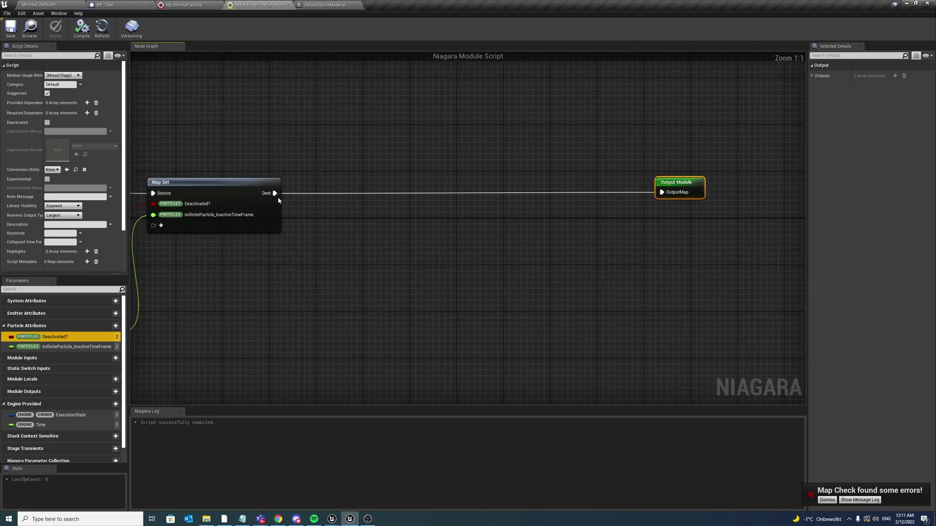
left_click_drag(275, 193, 328, 258)
type("ma")
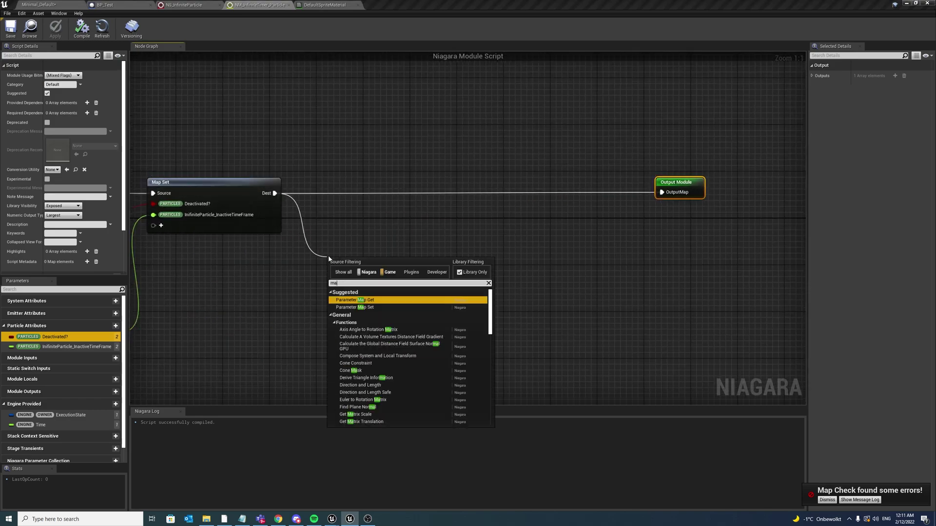
type("p")
key("Return")
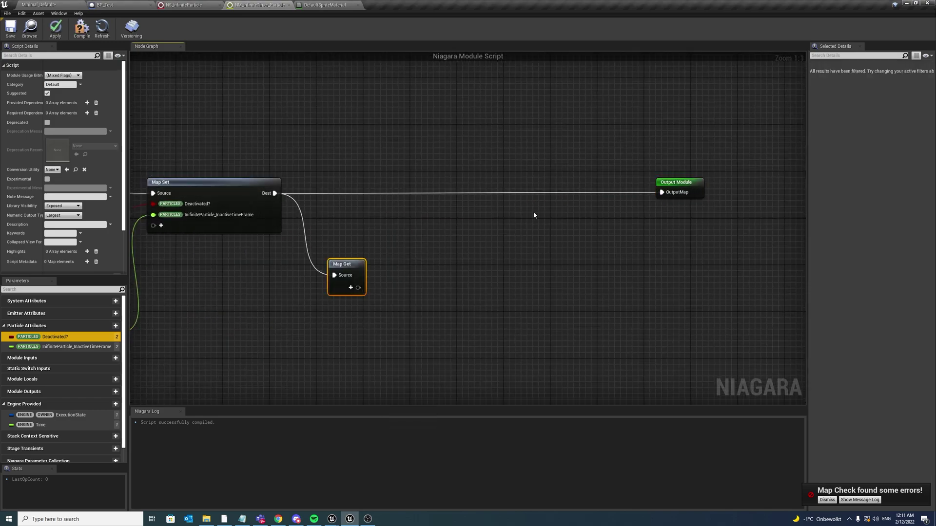
Add a second Map Set node with a DataInstance Alive pin and arrange it in front of the Output Module.
right_click(557, 219)
type("map set")
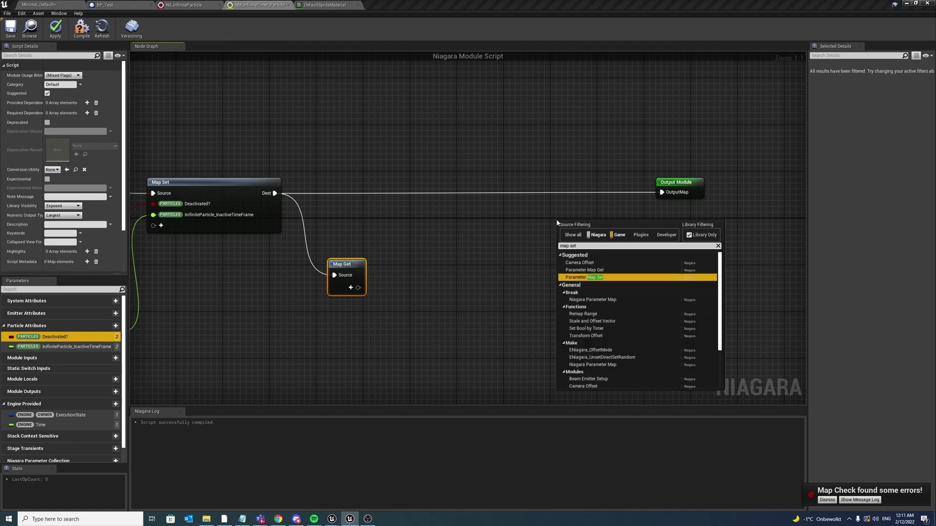
key("Return")
right_click_drag(531, 208, 492, 240)
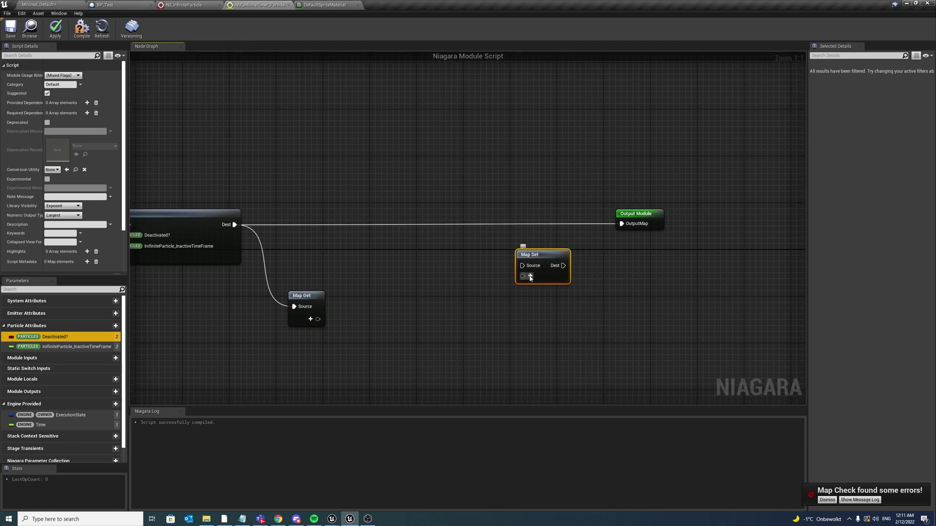
left_click(531, 277)
type("alive")
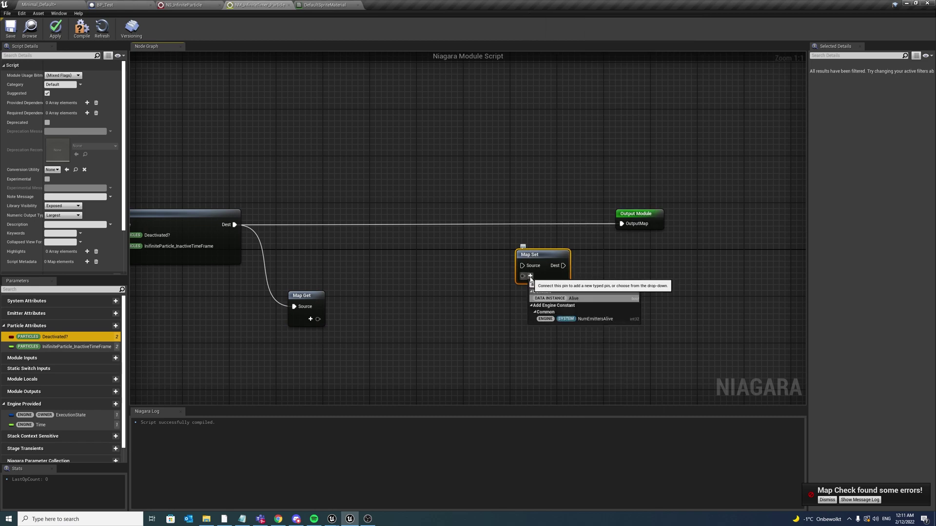
left_click(573, 298)
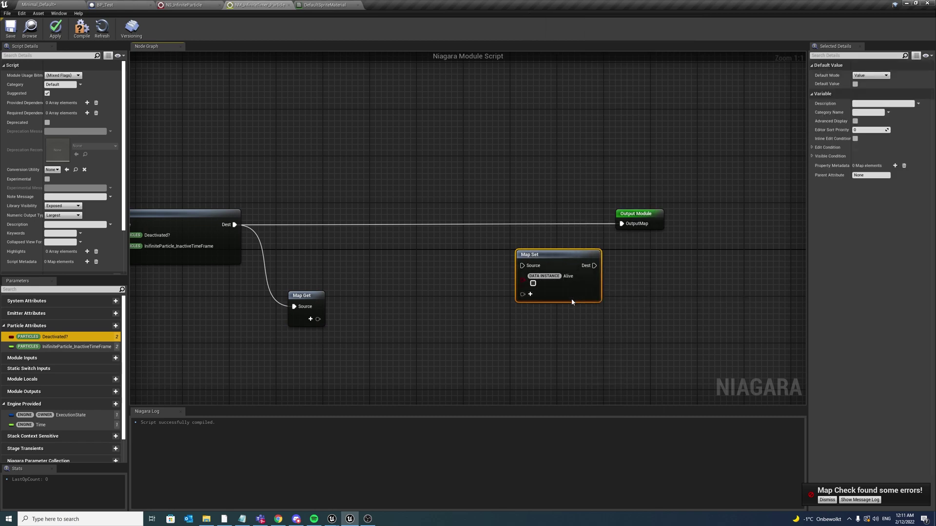
left_click_drag(579, 280, 583, 269)
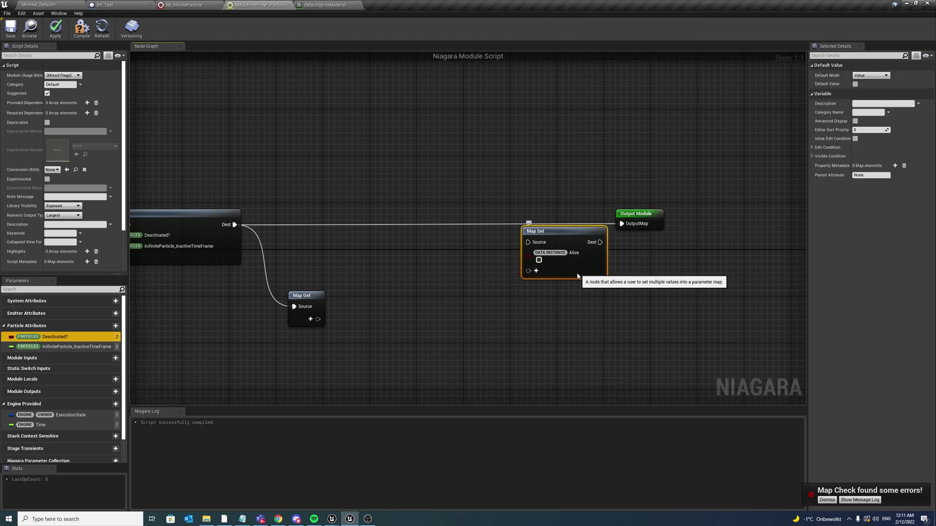
left_click_drag(633, 213, 668, 215)
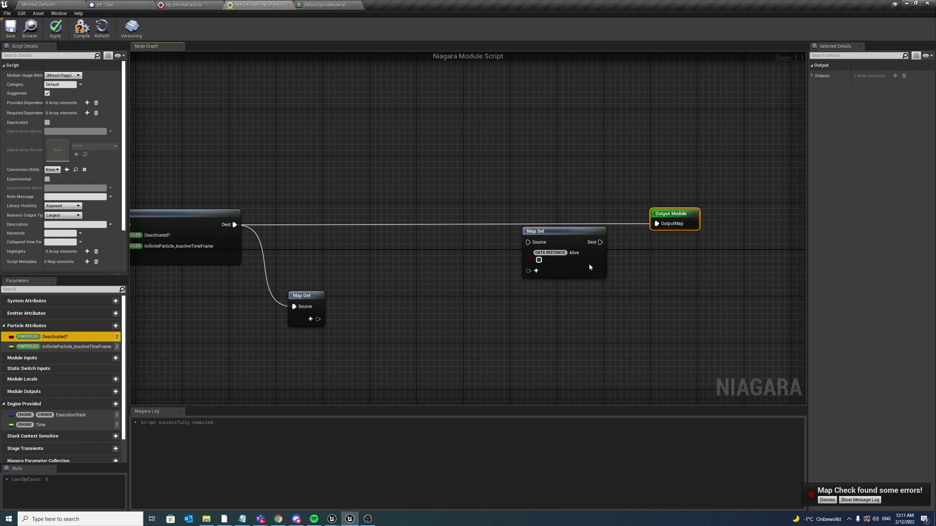
mouse_move(589, 270)
left_mouse_down()
mouse_move(601, 282)
mouse_move(589, 276)
left_mouse_up()
Add a new float pin to the second Map Set node and duplicate its local parameter to the OUTPUT namespace.
left_click(536, 276)
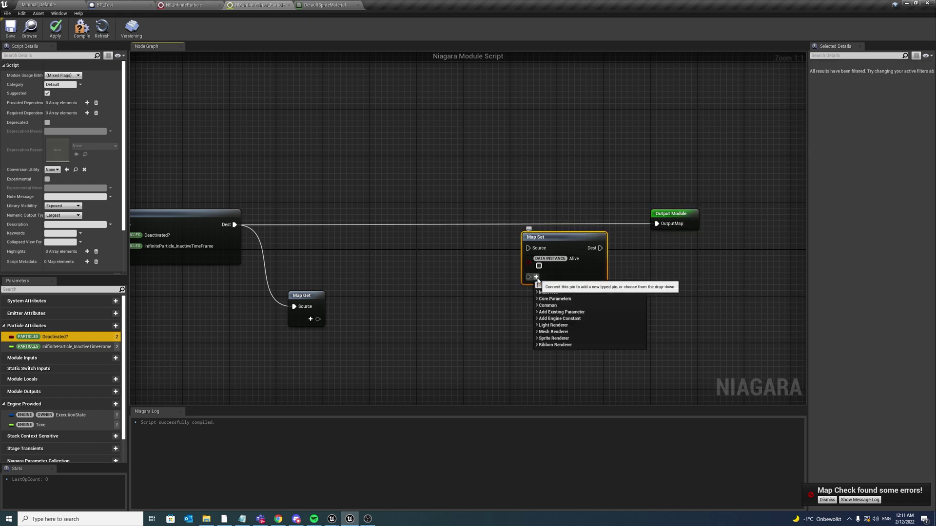
type("float")
key("Return")
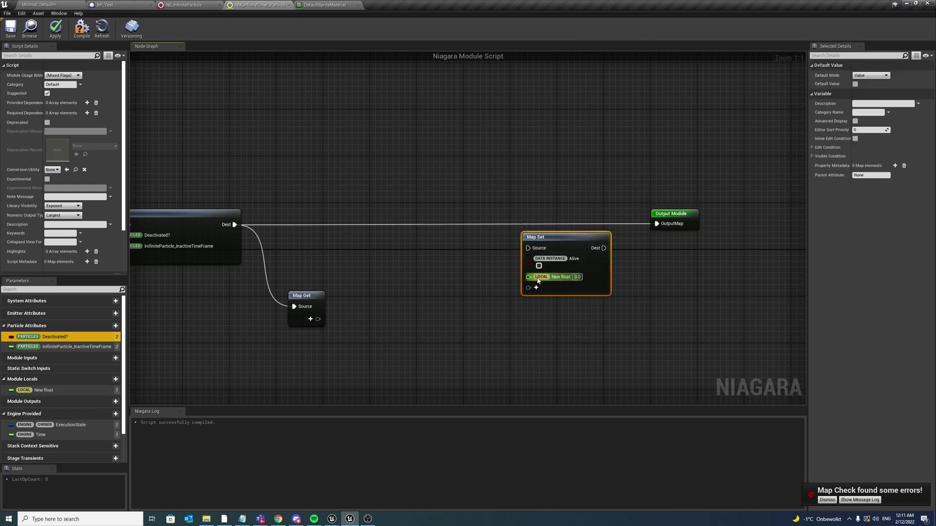
scroll(49, 369, "down", 2)
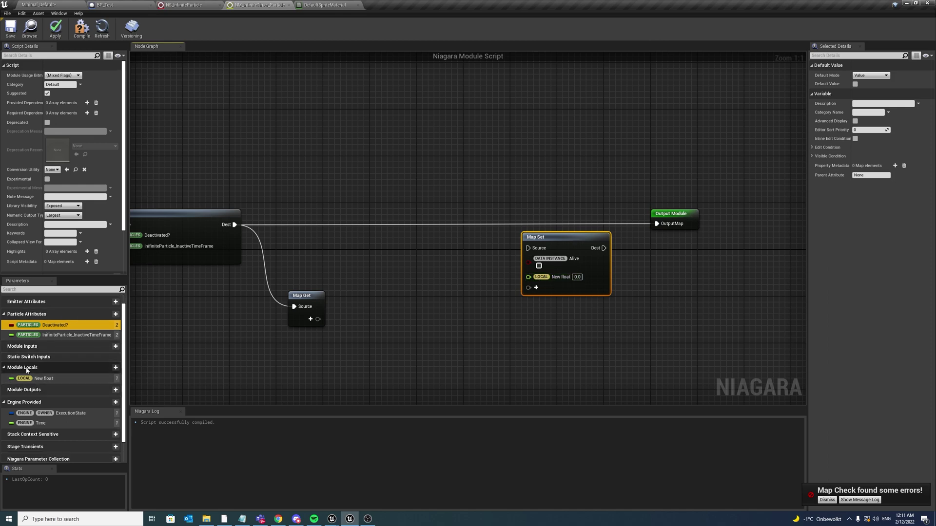
right_click(39, 369)
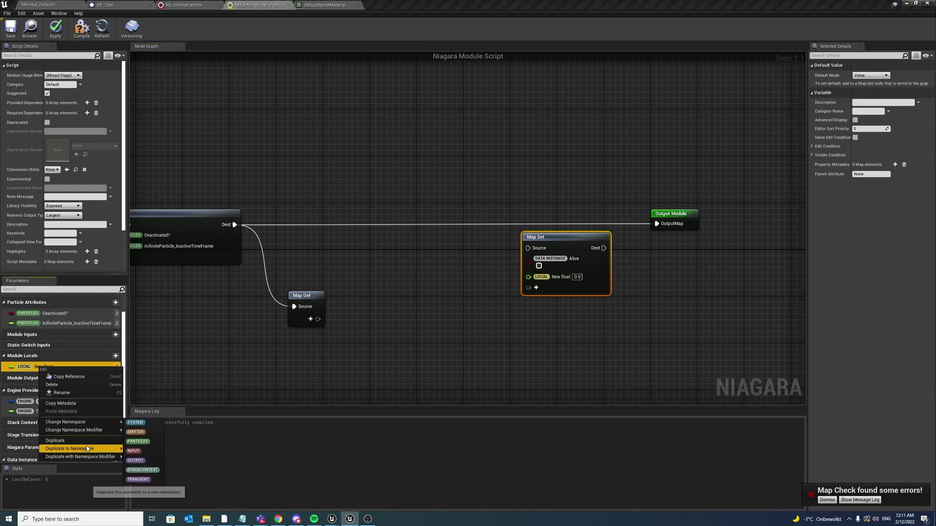
mouse_move(88, 450)
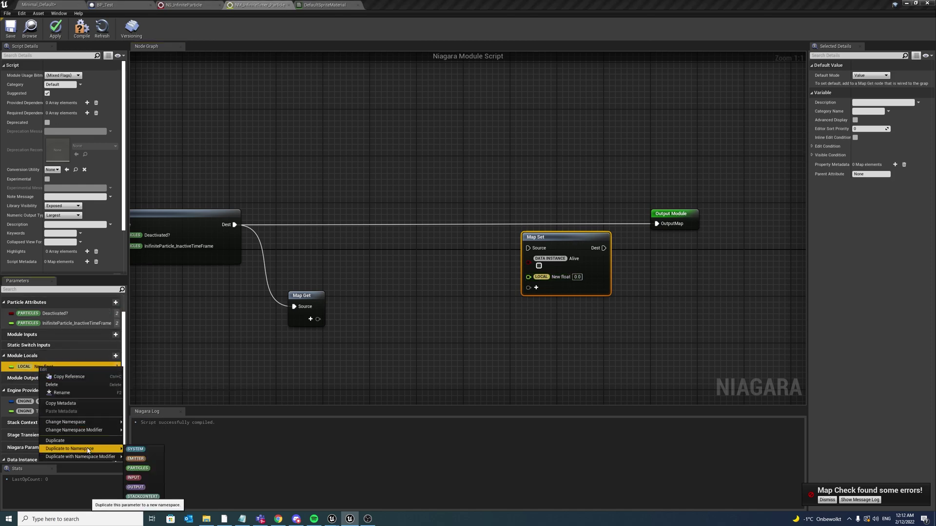
left_click(135, 488)
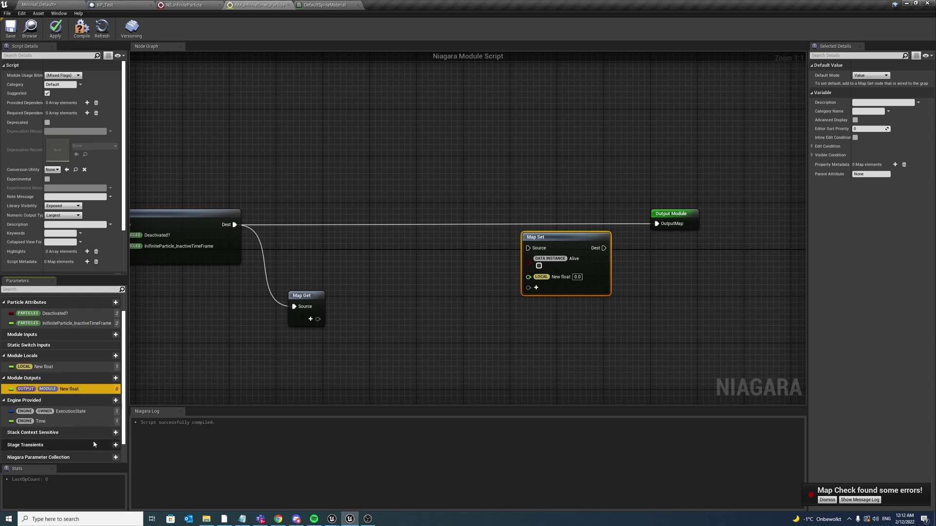
Delete the local New float parameter and rename the module output float to Infinite_FadeTime.
left_click(67, 392)
left_click(53, 369)
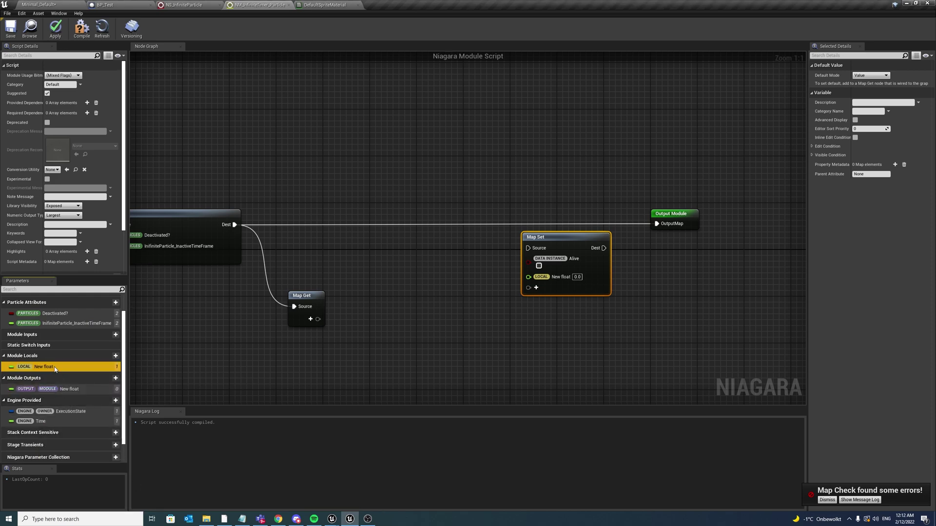
key("Delete")
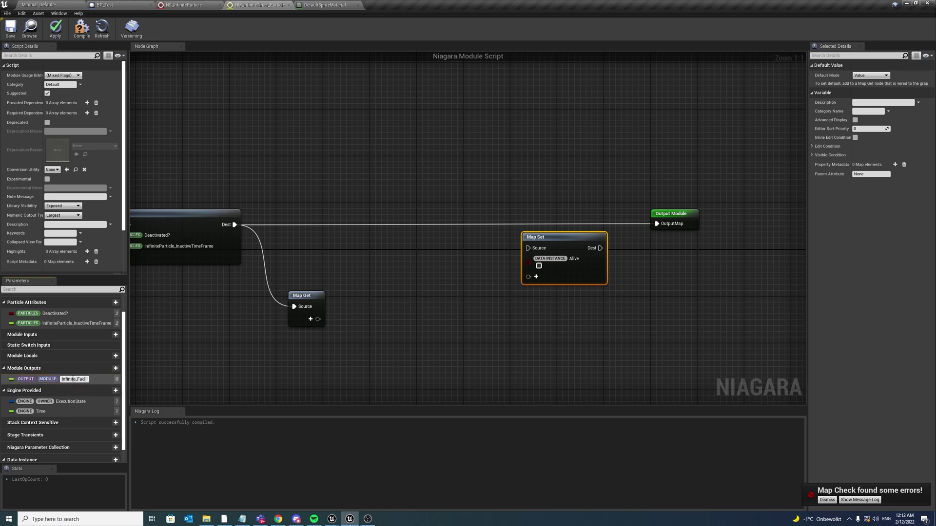
key("Return")
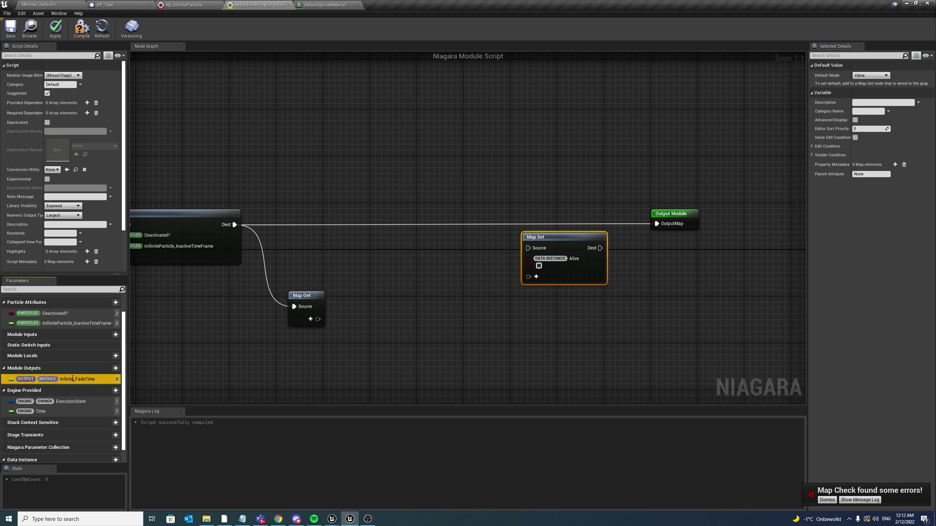
Add Infinite_FadeTime to the second Map Set and wire that node between the first Map Set and Output Module.
left_click_drag(153, 369, 536, 277)
left_click_drag(588, 242, 583, 229)
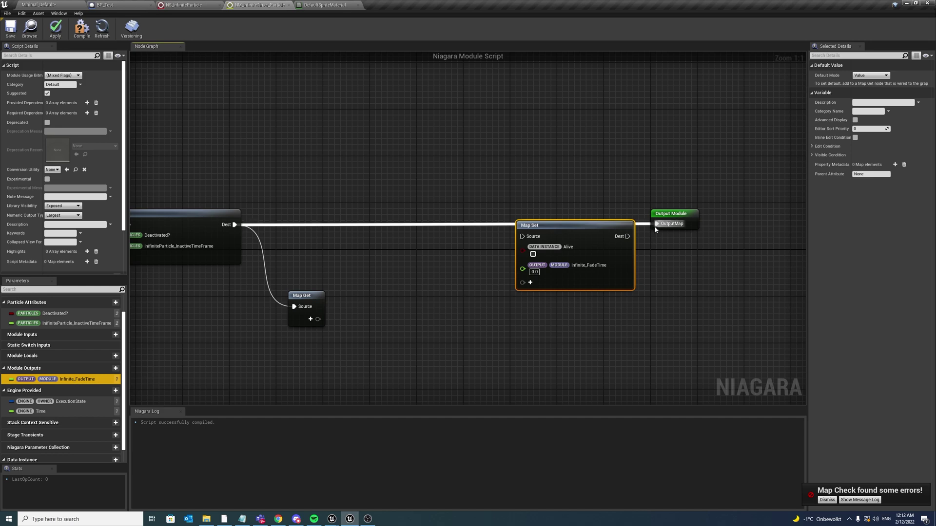
left_click_drag(654, 225, 531, 238, "ctrl")
left_click_drag(627, 237, 657, 223)
left_click_drag(583, 225, 580, 212)
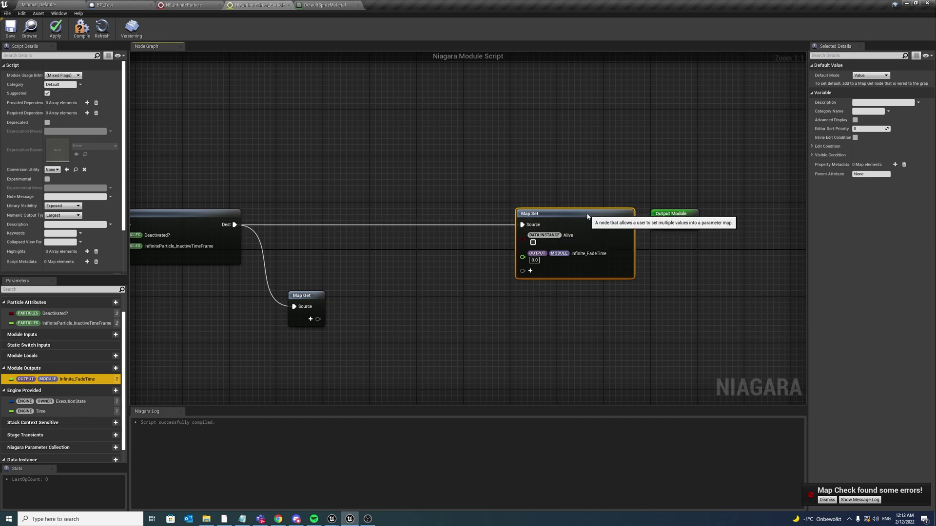
Add a float module input to the Map Get node and name it DeactivateDuration.
right_click_drag(502, 284, 509, 282)
right_click_drag(424, 305, 461, 308)
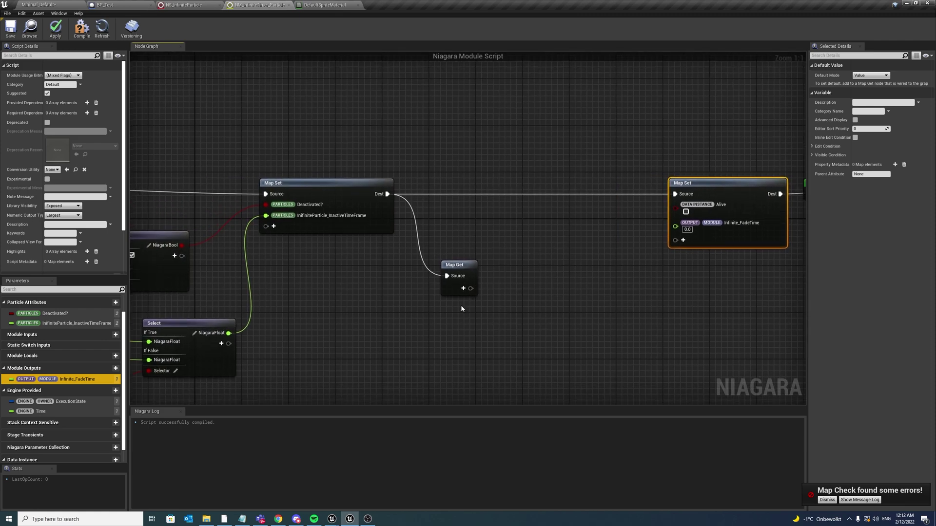
left_click_drag(453, 290, 446, 301)
left_click(458, 300)
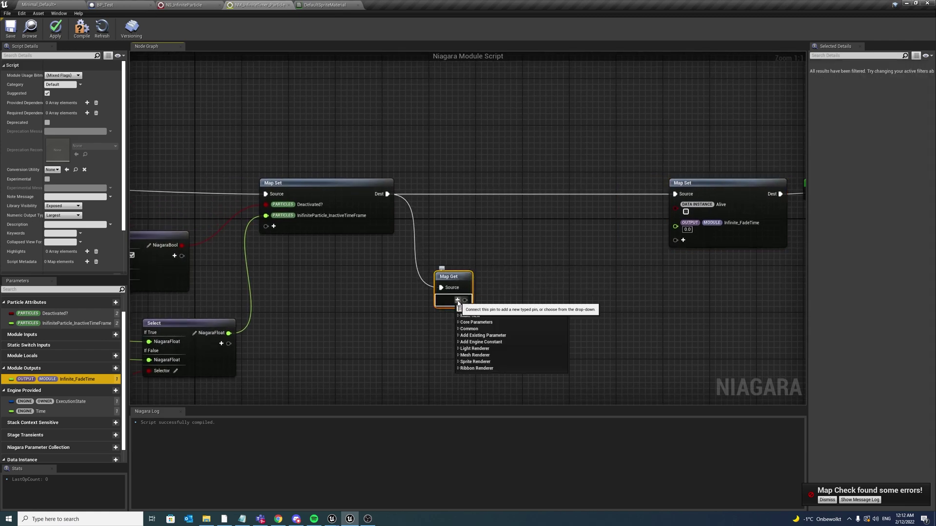
type("float")
key("Return")
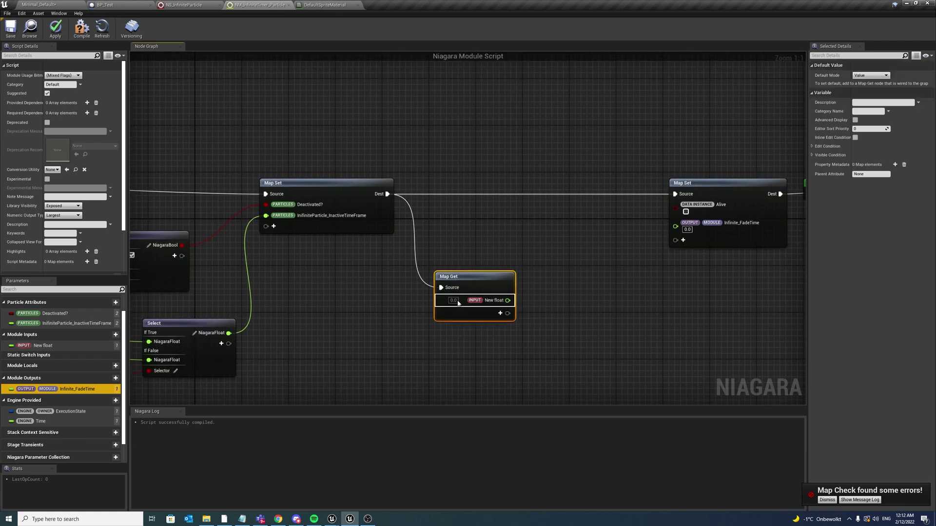
left_click(48, 347)
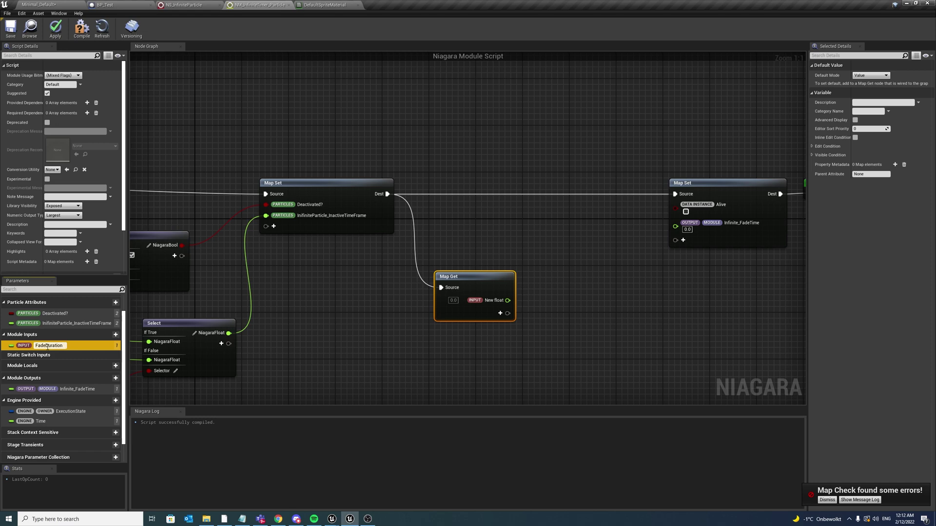
key("Return")
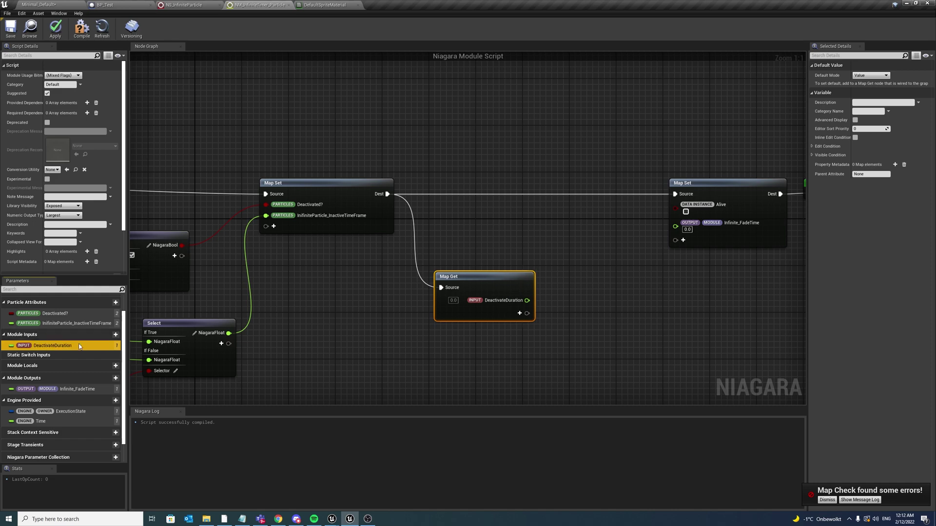
Add the Engine Time and Particles InifiniteParticle_InactiveTimeFrame pins to the Map Get node below DeactivateDuration.
left_click_drag(483, 278, 449, 290)
right_click_drag(478, 270, 491, 255)
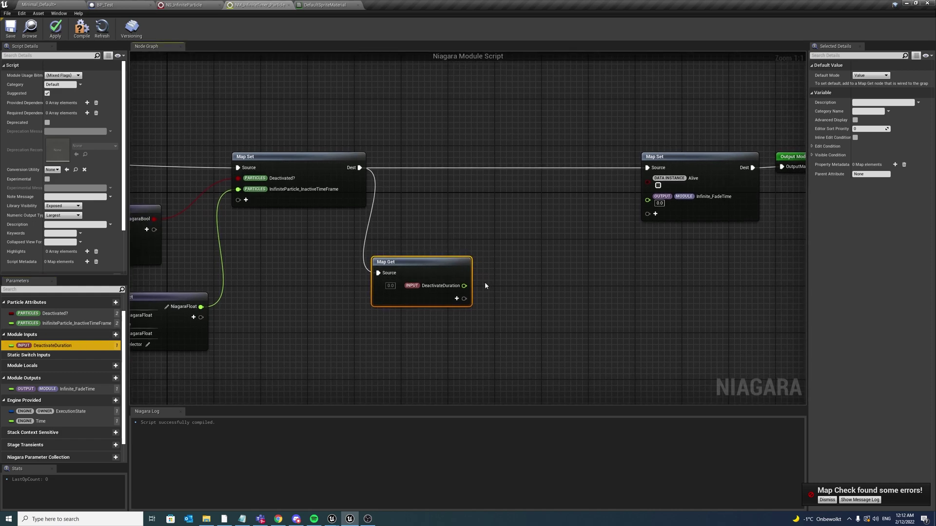
left_click(456, 298)
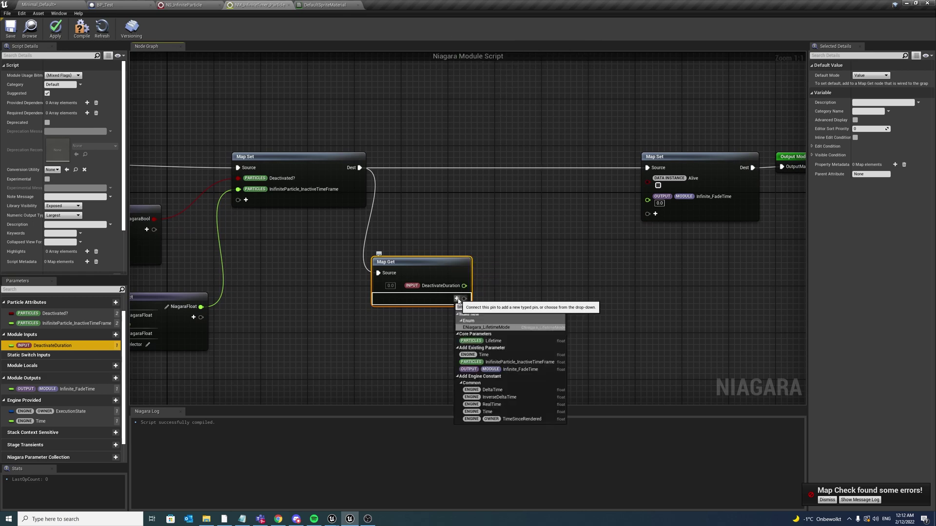
left_click(485, 355)
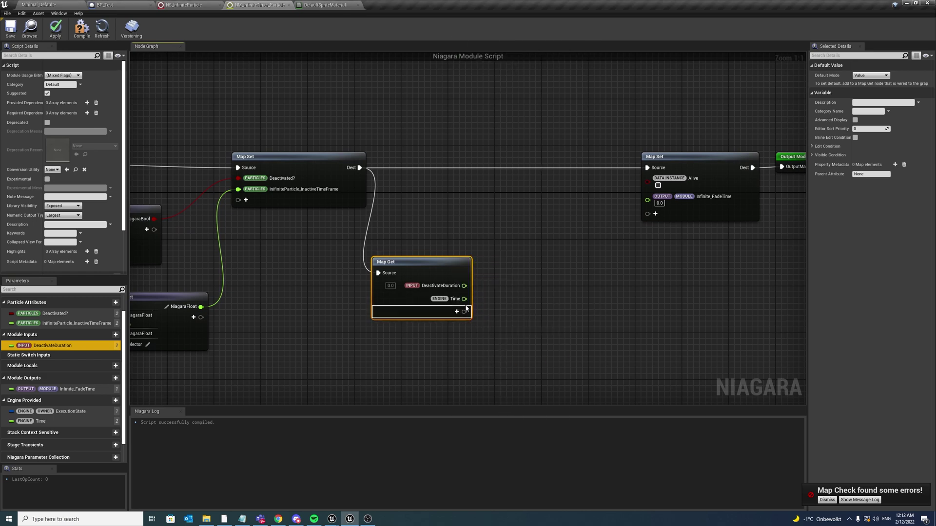
left_click(457, 313)
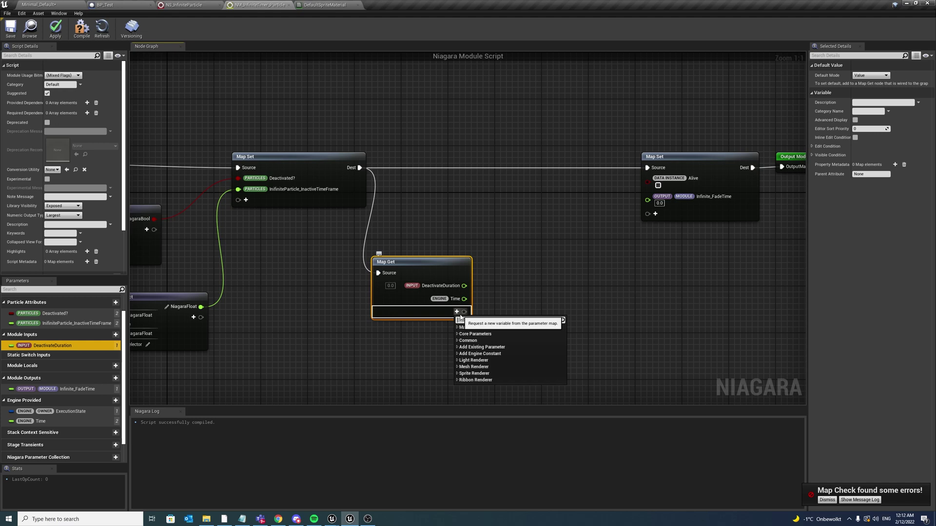
type("Inf")
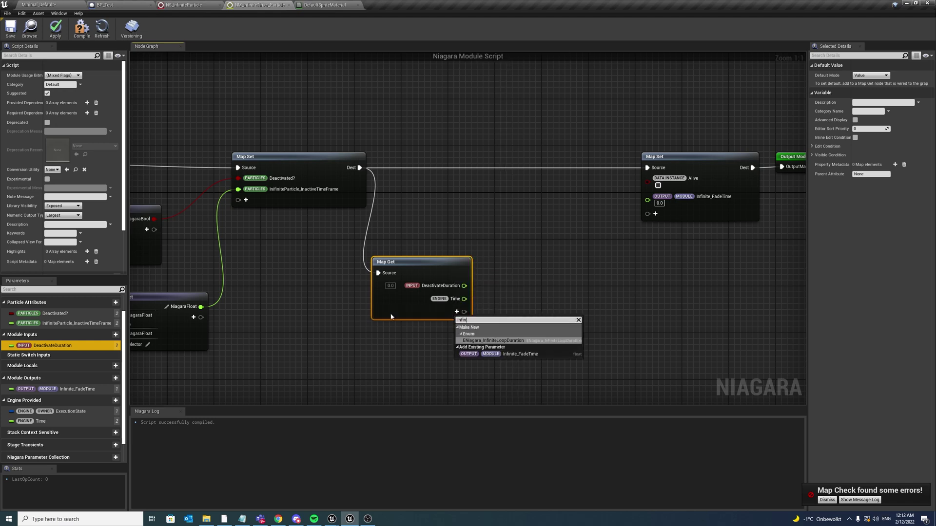
left_click_drag(57, 338, 434, 314)
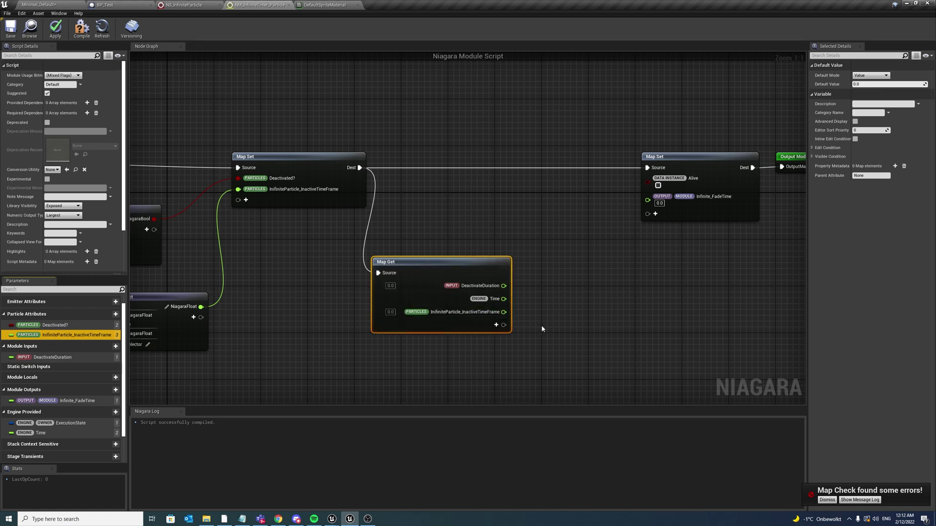
Add a Subtract node that subtracts InifiniteParticle_InactiveTimeFrame from Engine Time.
right_click_drag(541, 325, 486, 339)
left_click_drag(452, 320, 503, 307)
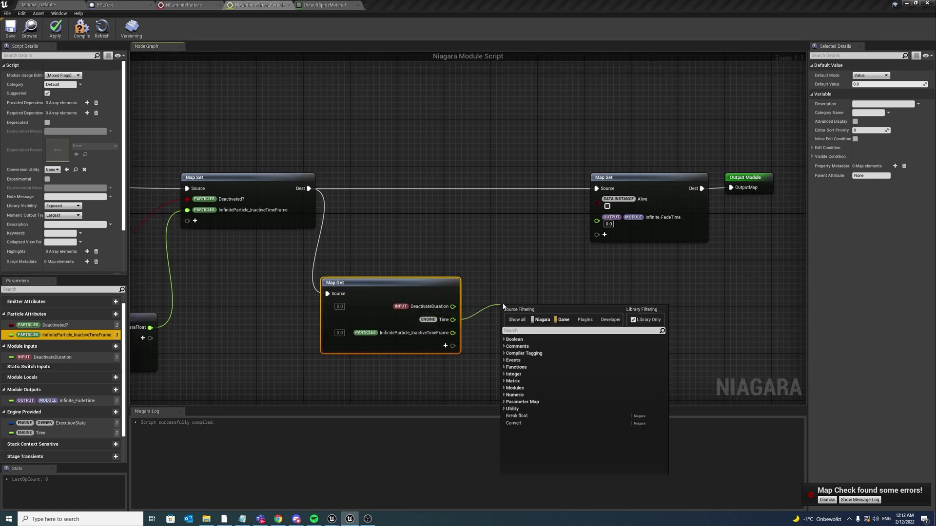
type("subtract")
key("Return")
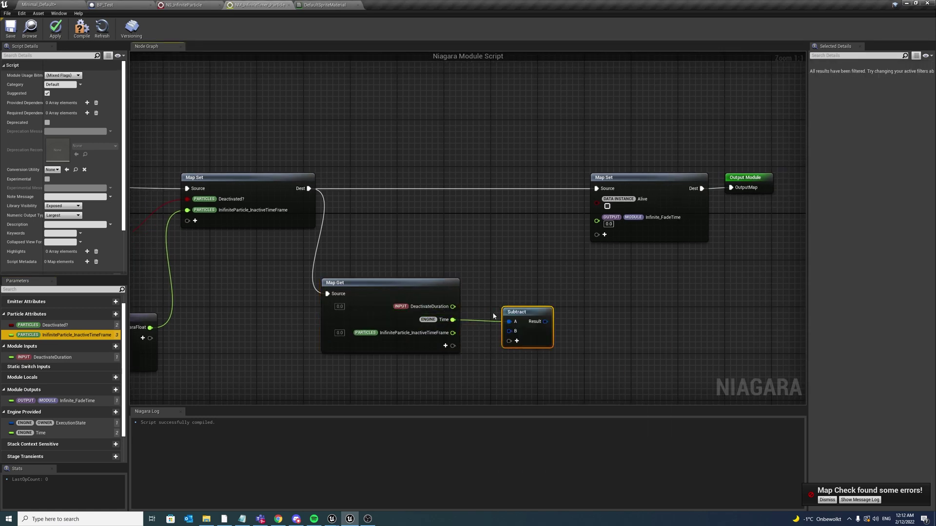
left_click_drag(453, 333, 516, 298)
left_click(568, 309)
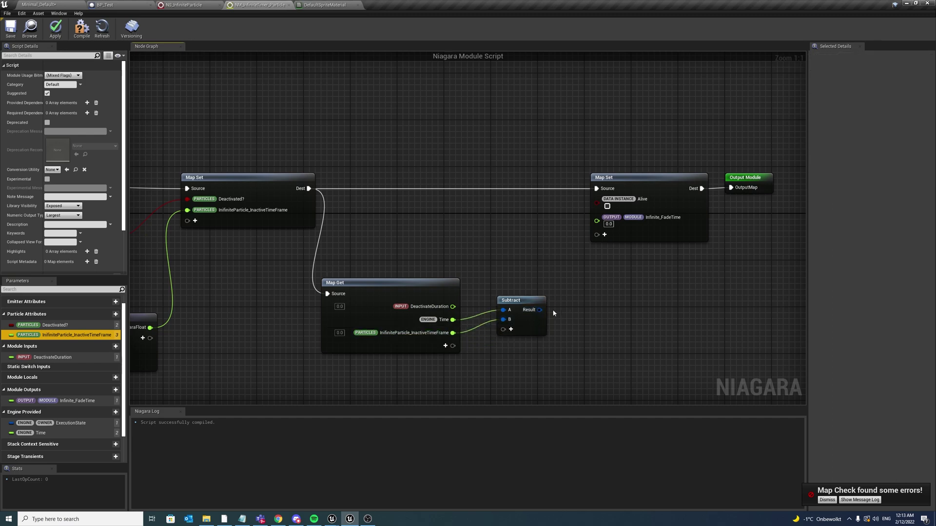
Add a Divide node that divides the Subtract result by DeactivateDuration, and tidy the Subtract node's position.
left_click(568, 317)
left_click_drag(540, 310, 573, 328)
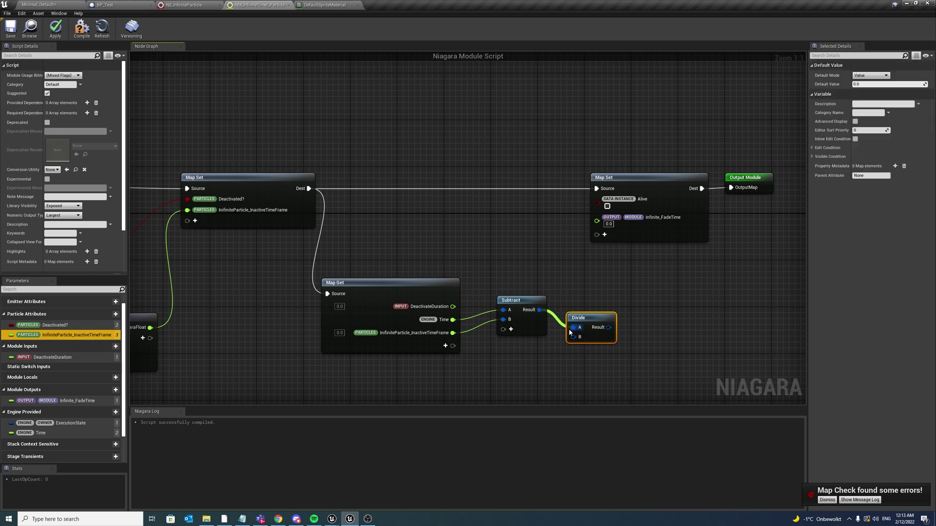
right_click_drag(492, 349, 485, 315)
left_click_drag(446, 272, 570, 306)
right_click_drag(564, 312, 479, 335)
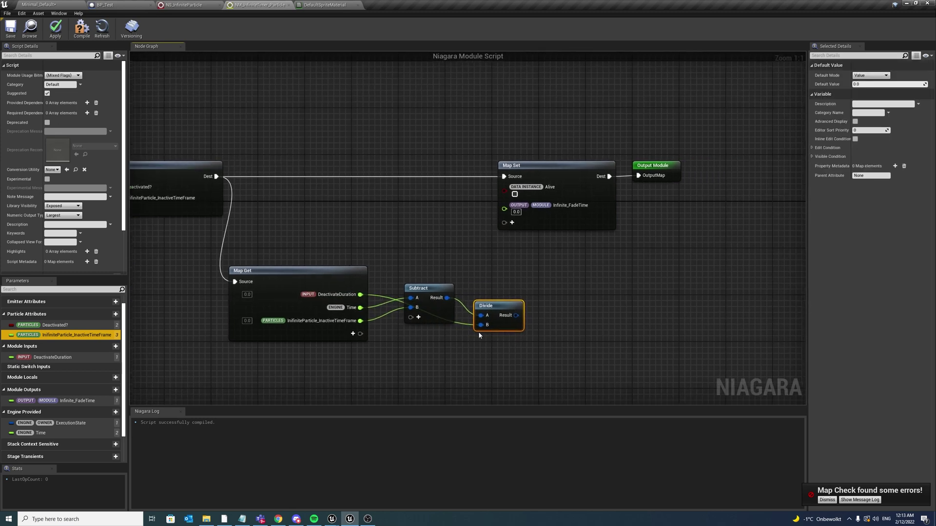
left_click_drag(427, 285, 425, 290)
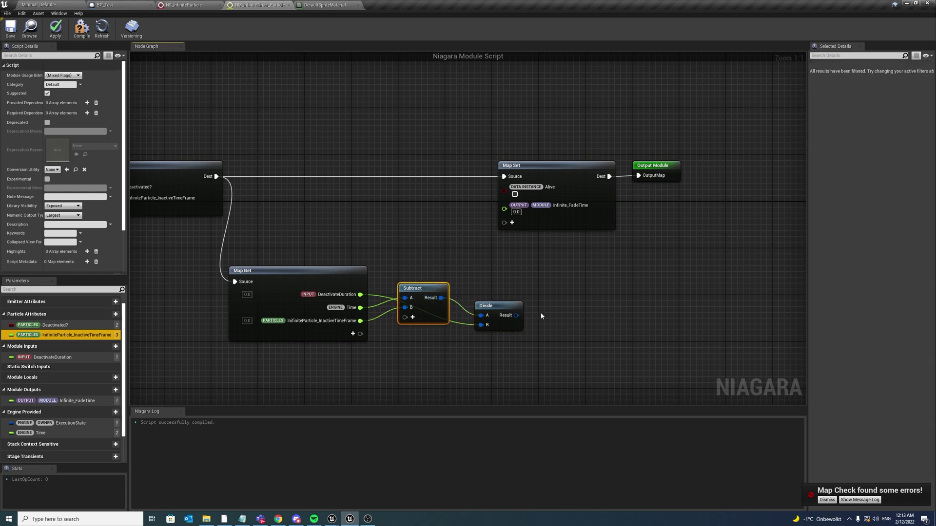
Clamp the Divide result by feeding it into a new Saturate Float node.
left_click_drag(515, 315, 574, 315)
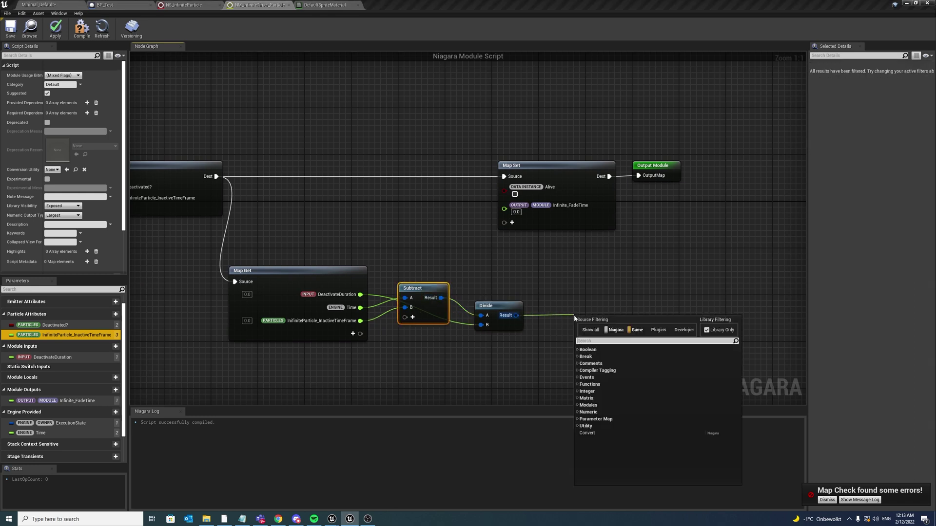
type("clamp")
key("Return")
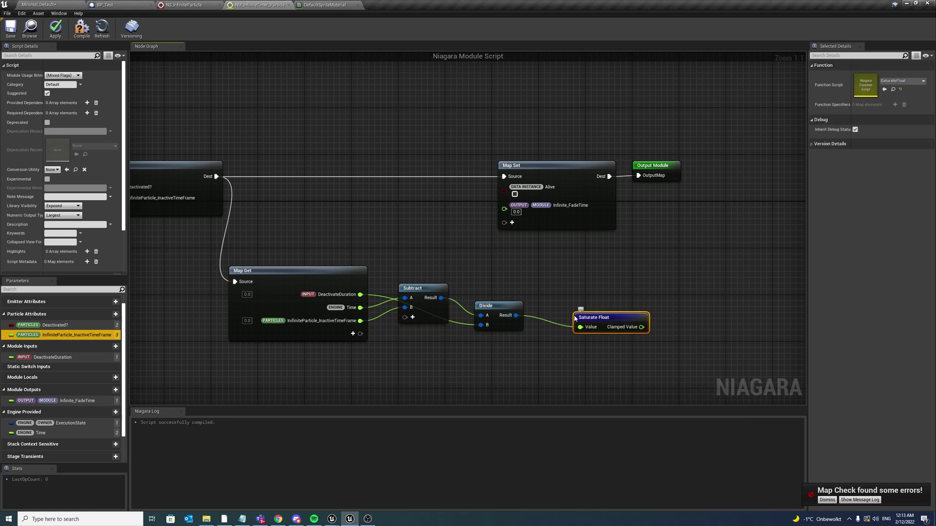
Add a Greater Than node converted to float, set B to 1.0, and connect the Divide result to A.
right_click(566, 265)
type("great")
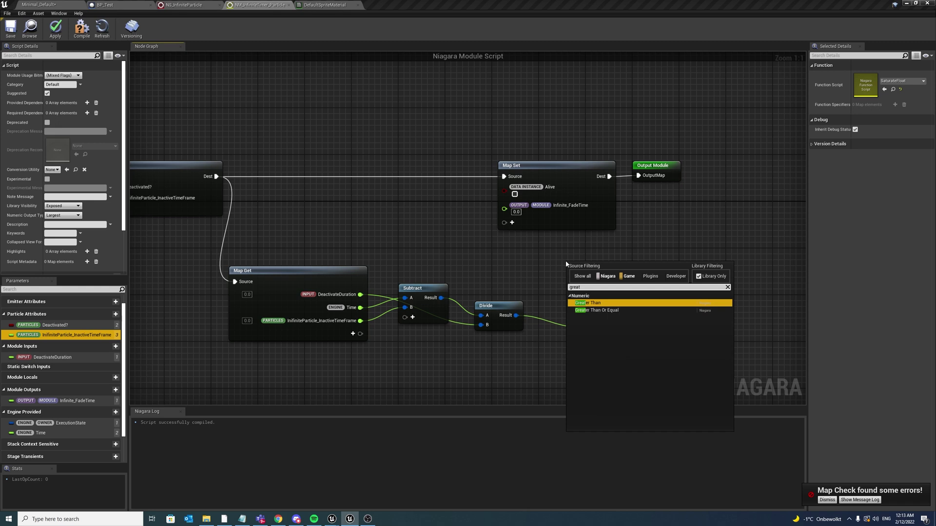
key("Return")
right_click(583, 272)
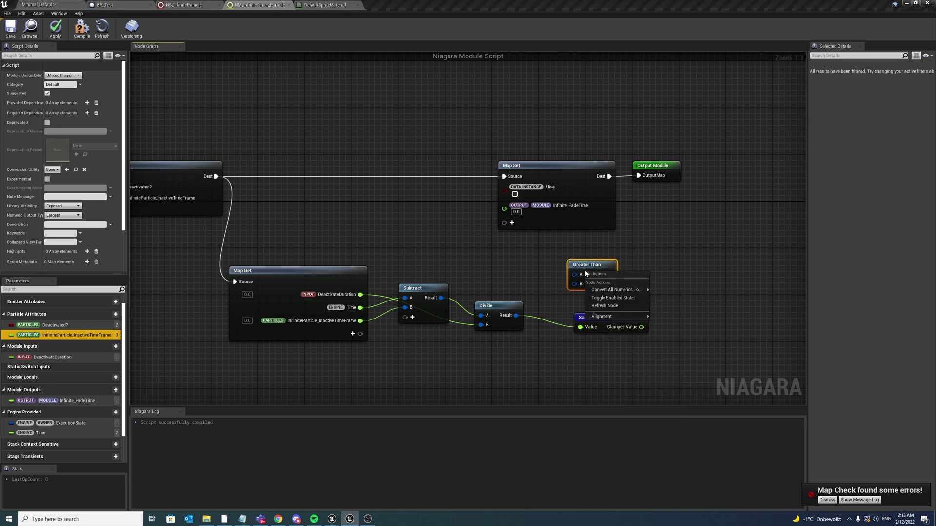
mouse_move(615, 290)
left_click(665, 298)
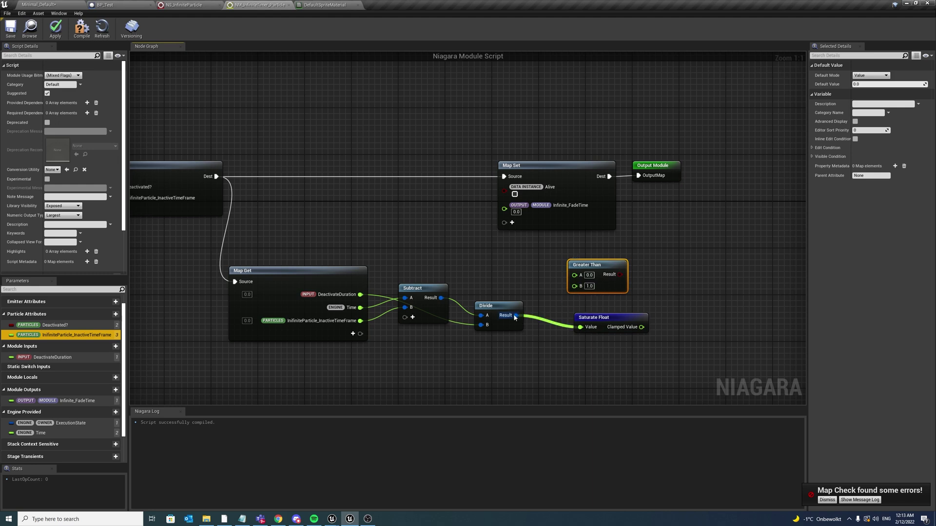
left_click_drag(514, 315, 575, 275)
right_click_drag(623, 298, 541, 283)
left_click(541, 283)
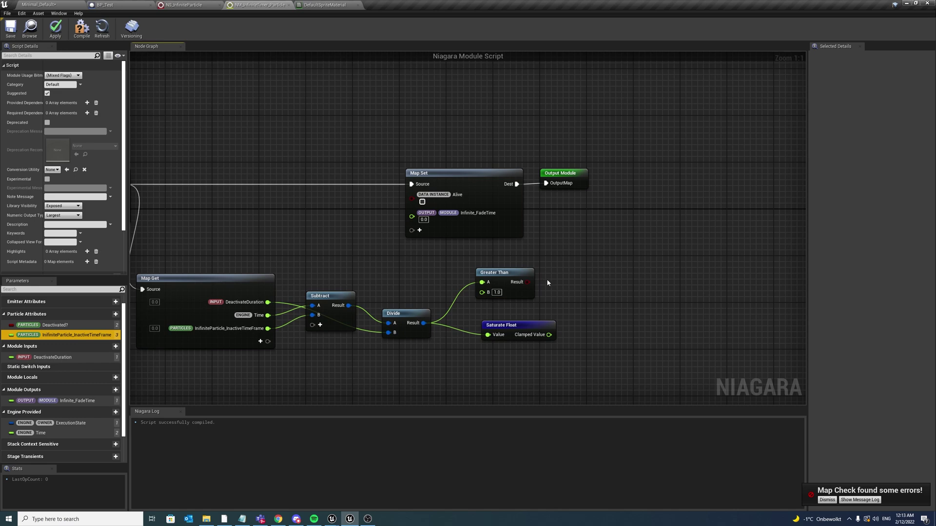
Add a Logic NOT node fed by the Greater Than result and place it beside the Greater Than node.
right_click(547, 283)
left_click(531, 281)
left_click_drag(528, 282, 541, 283)
type("logiv")
key("BackSpace")
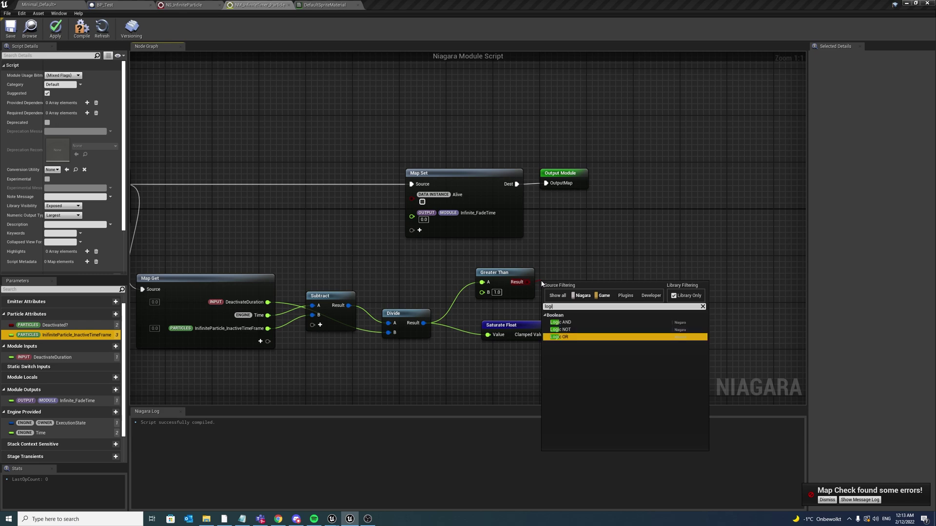
key("Up")
key("Return")
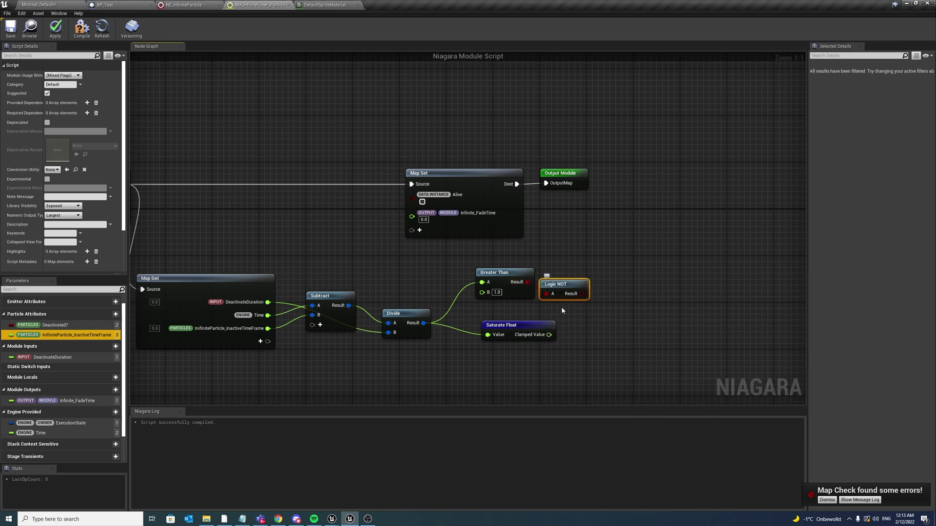
right_click_drag(619, 306, 612, 292)
left_click_drag(559, 272, 560, 262)
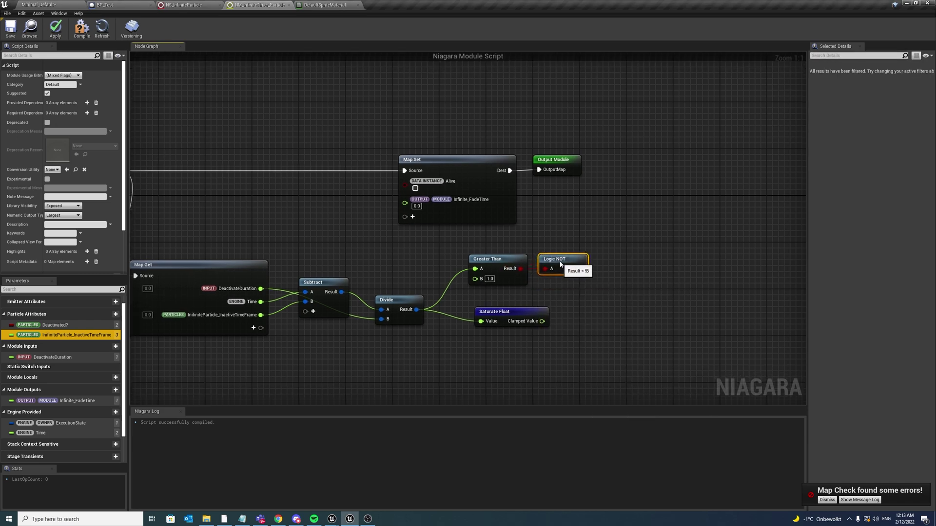
Add the Particles Deactivated? attribute to the Map Get and use it as the selector of a new Select node placed beside Saturate Float.
scroll(439, 288, "down", 1)
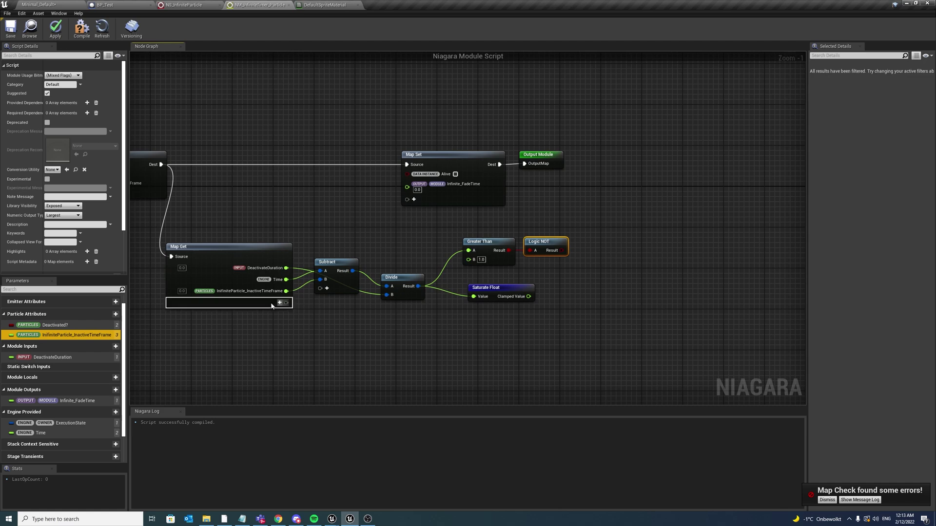
right_click_drag(188, 336, 205, 335)
left_click_drag(65, 325, 585, 338)
type("sele")
key("Return")
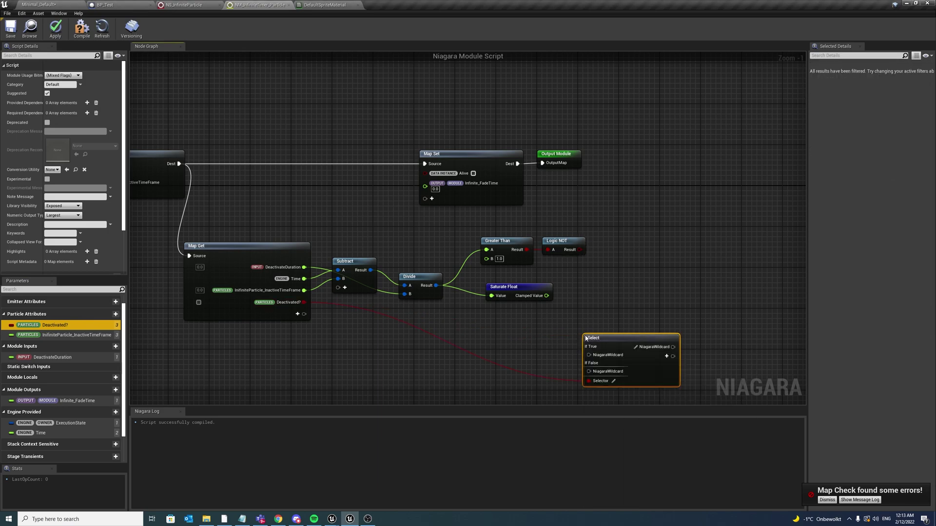
left_click_drag(587, 338, 612, 271)
scroll(570, 278, "up", 1)
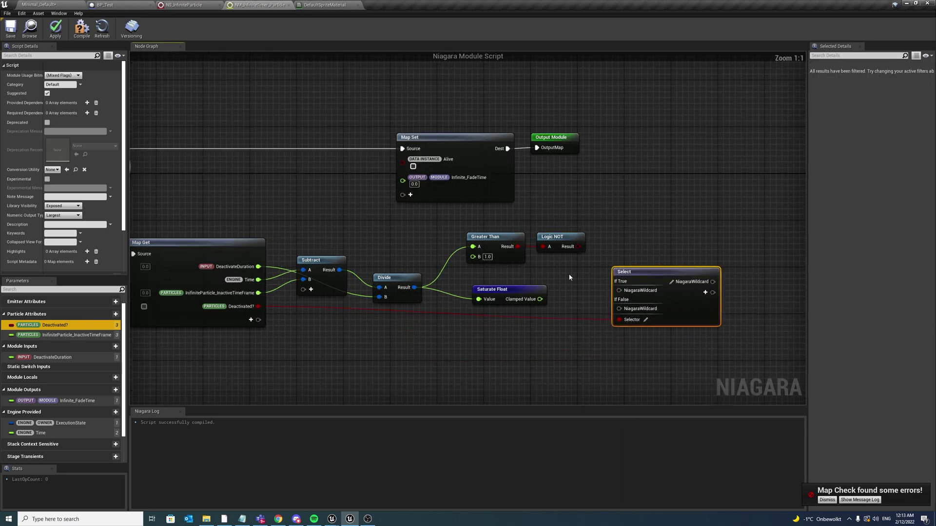
right_click_drag(555, 276, 537, 283)
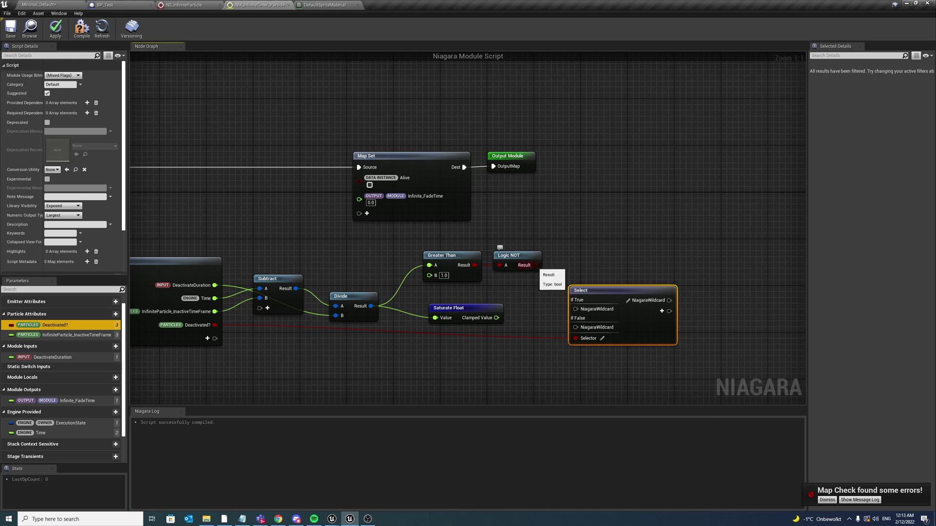
Connect the Logic NOT result to the Select's If True input, and move Map Set and Output Module clear of the Select node.
left_click_drag(535, 266, 579, 308)
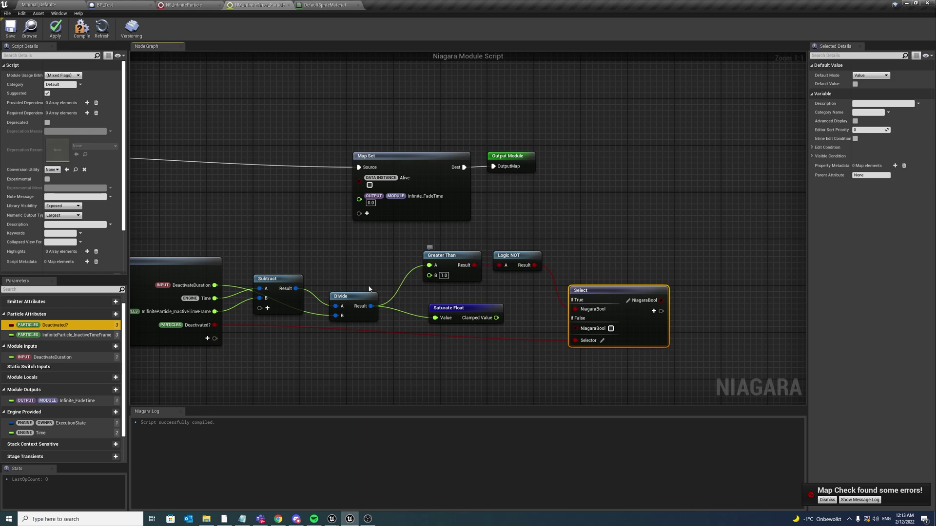
right_click_drag(587, 268, 520, 282)
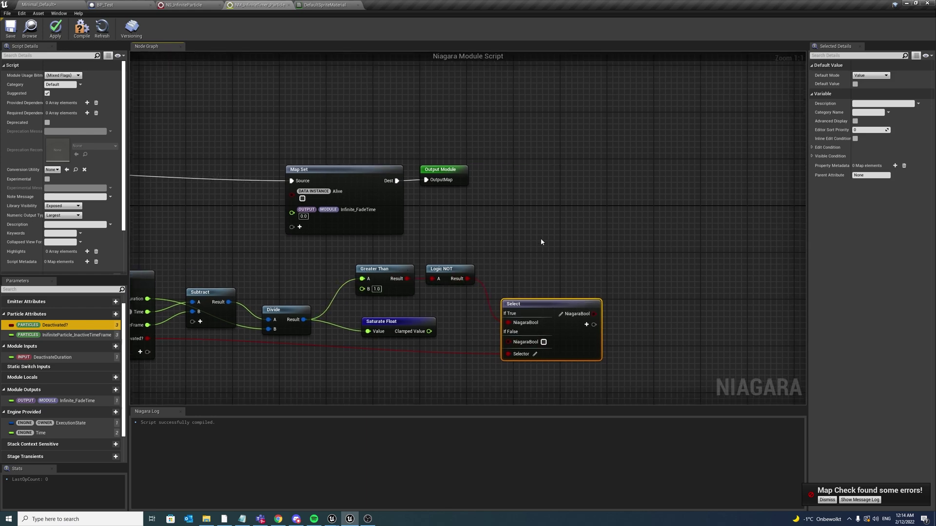
left_click_drag(540, 238, 692, 193)
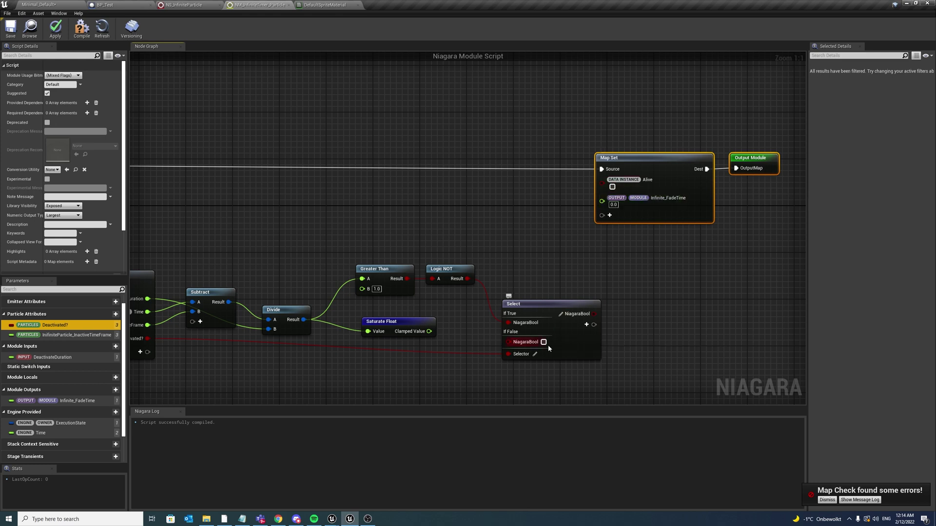
Enable the Select's If False bool and connect the Select's bool output to Alive on Map Set.
right_click_drag(534, 346, 547, 346)
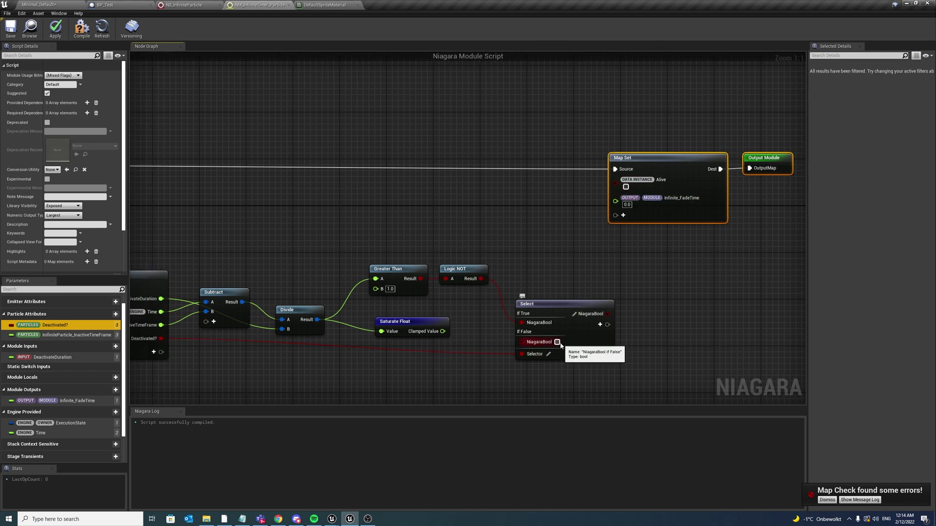
left_click(558, 343)
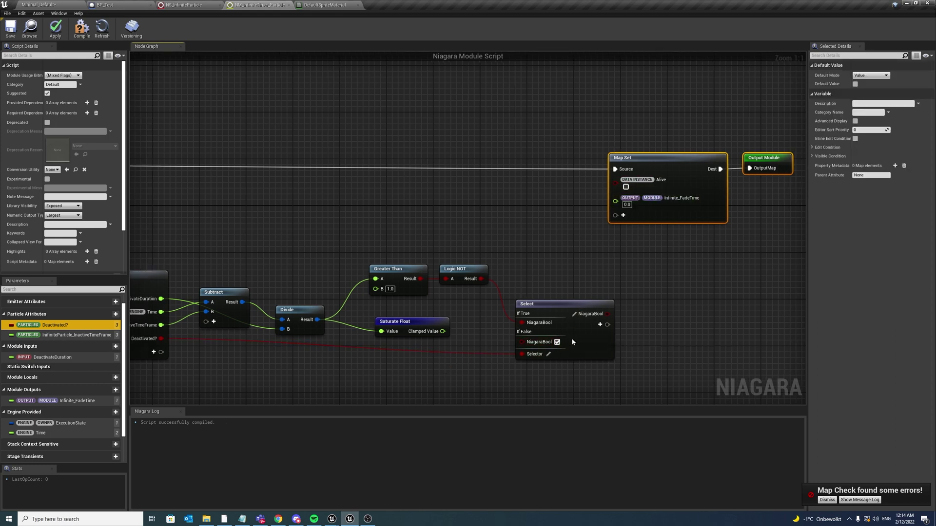
left_click_drag(608, 314, 616, 179)
Add a float pin to the Select node and connect Saturate Float's Clamped Value to its If True float input.
left_click(600, 326)
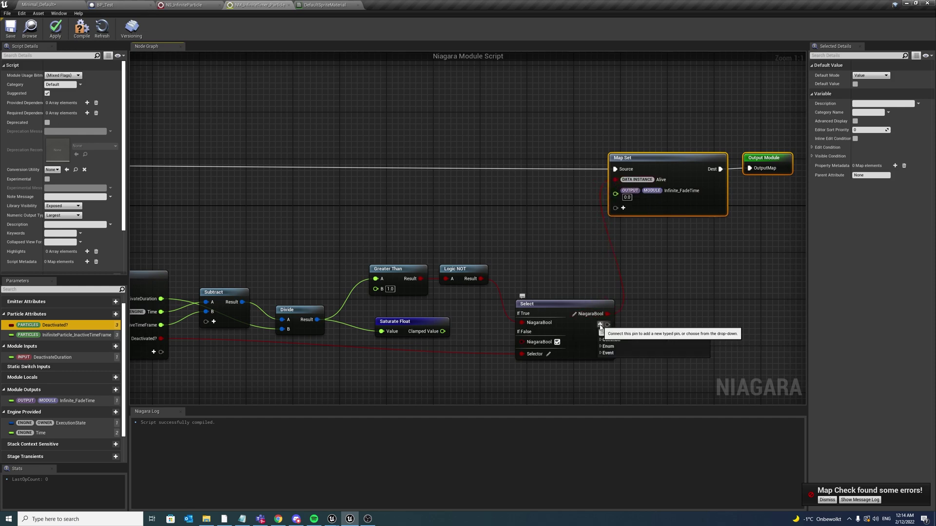
type("fk")
left_click(600, 325)
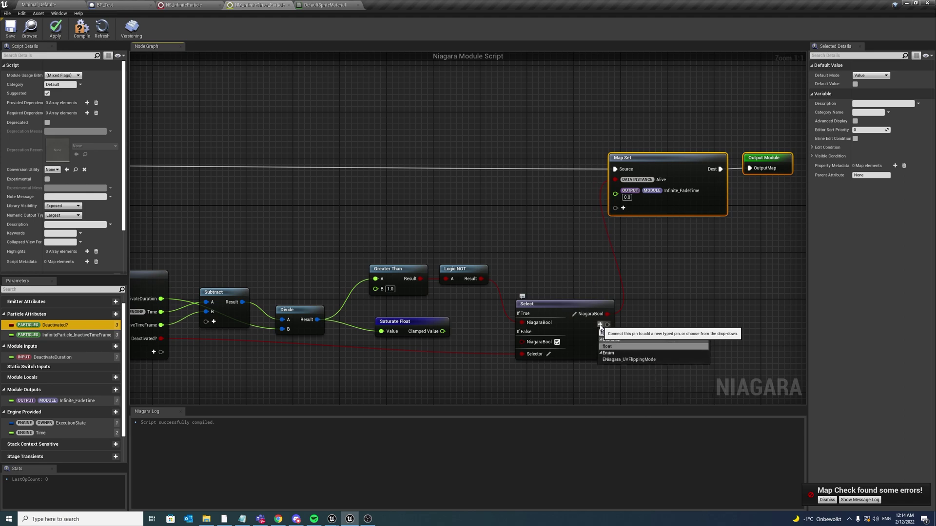
key("Return")
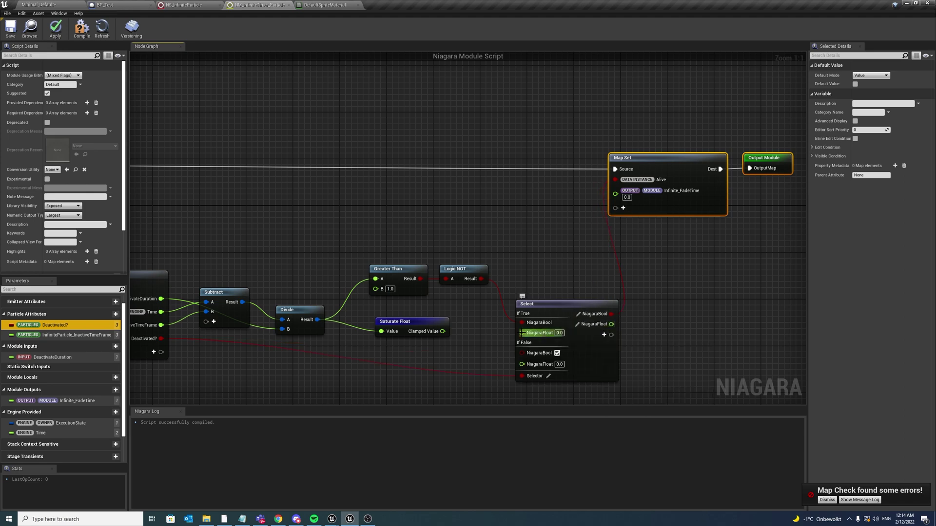
right_click_drag(461, 332, 502, 296)
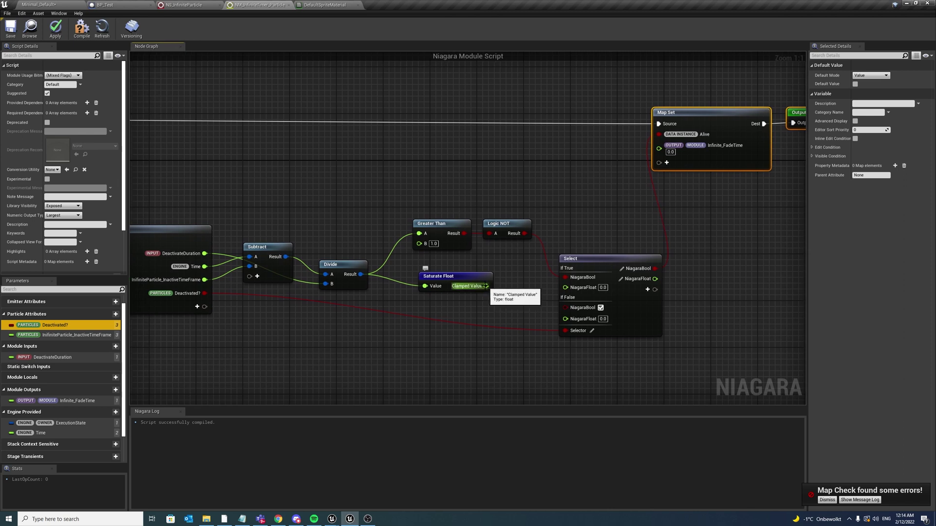
left_click_drag(486, 286, 565, 287)
right_click_drag(524, 304, 512, 309)
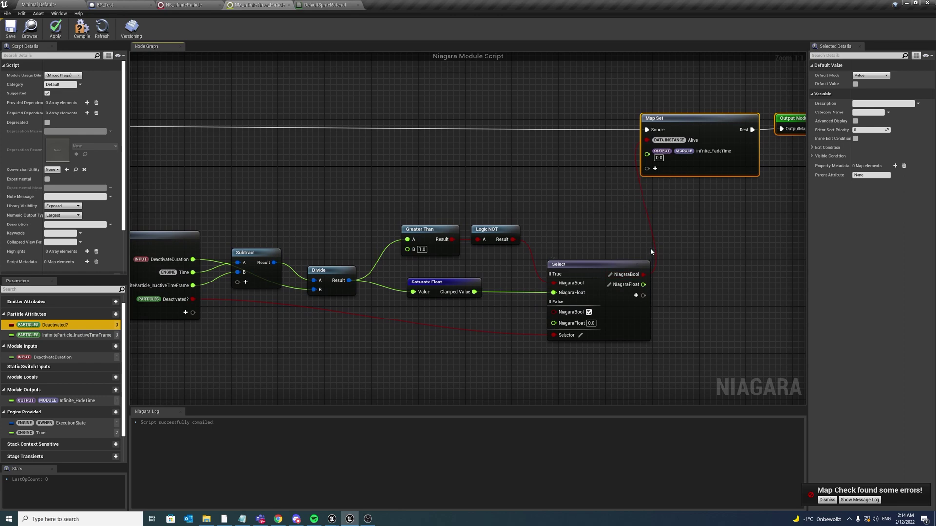
Connect the Select's float output to Infinite_FadeTime on Map Set and apply the module script changes.
left_click_drag(643, 285, 651, 152)
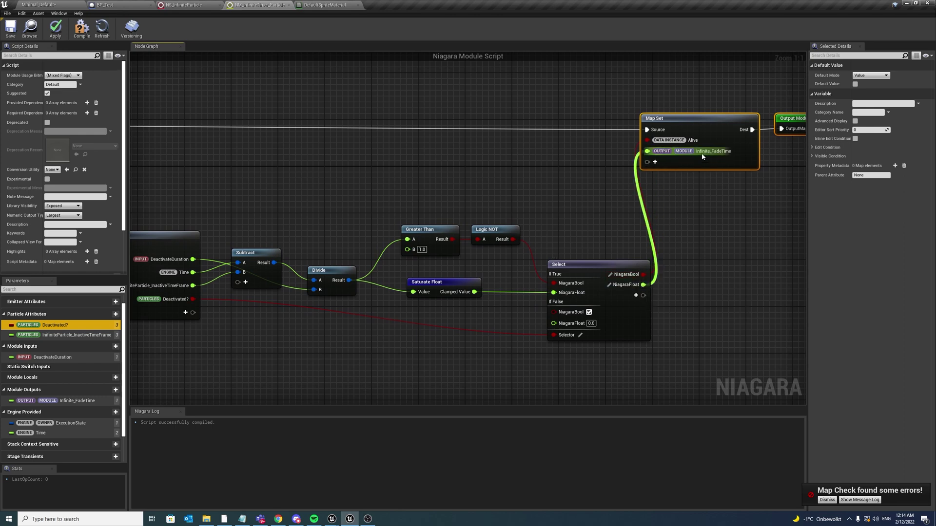
right_click_drag(687, 272, 648, 300)
left_click(586, 300)
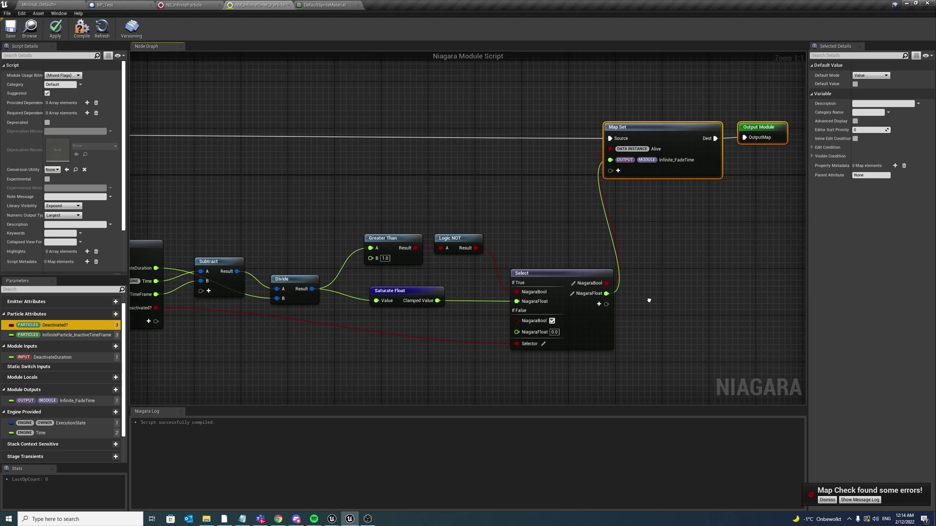
left_click(55, 28)
scroll(320, 188, "down", 1)
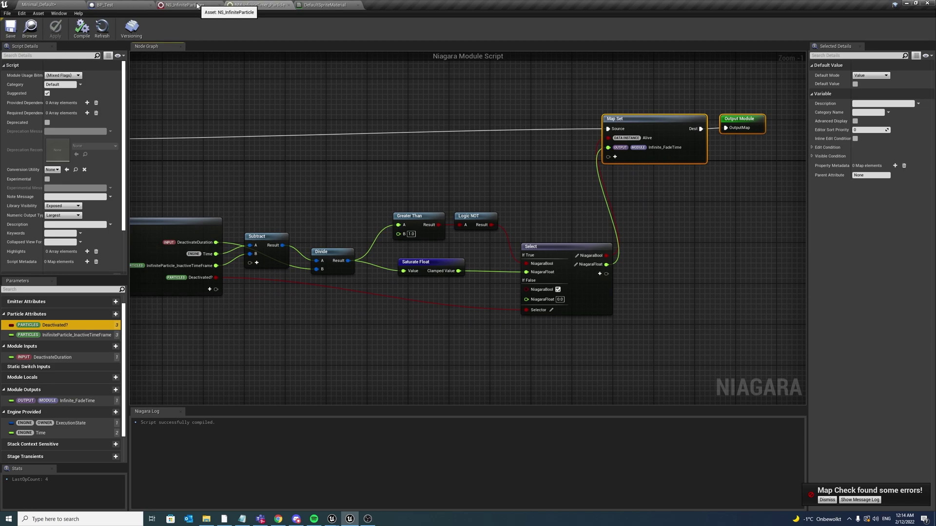
In NS_InfiniteParticle, disable the Color module and add a Scale Color module to Particle Update.
left_click(185, 5)
left_click(490, 307)
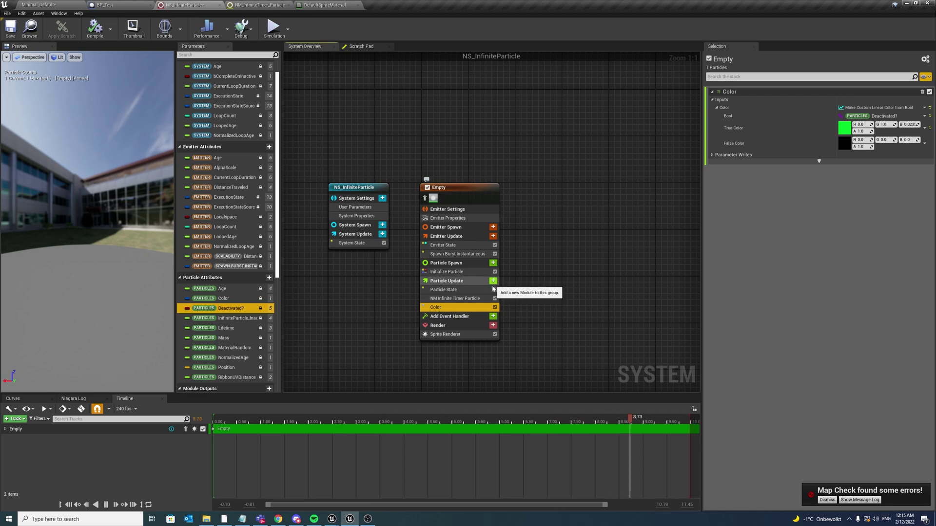
left_click(495, 307)
left_click(493, 281)
type("s")
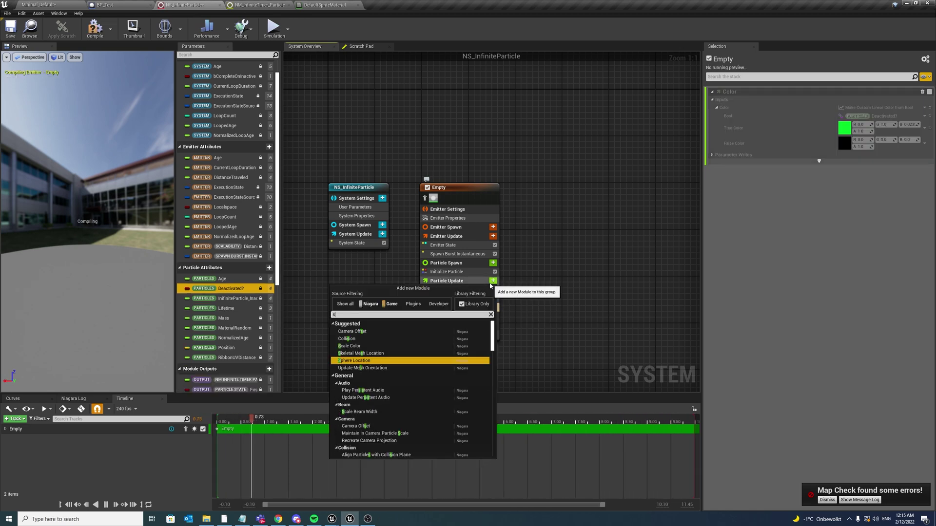
type("cale")
key("Return")
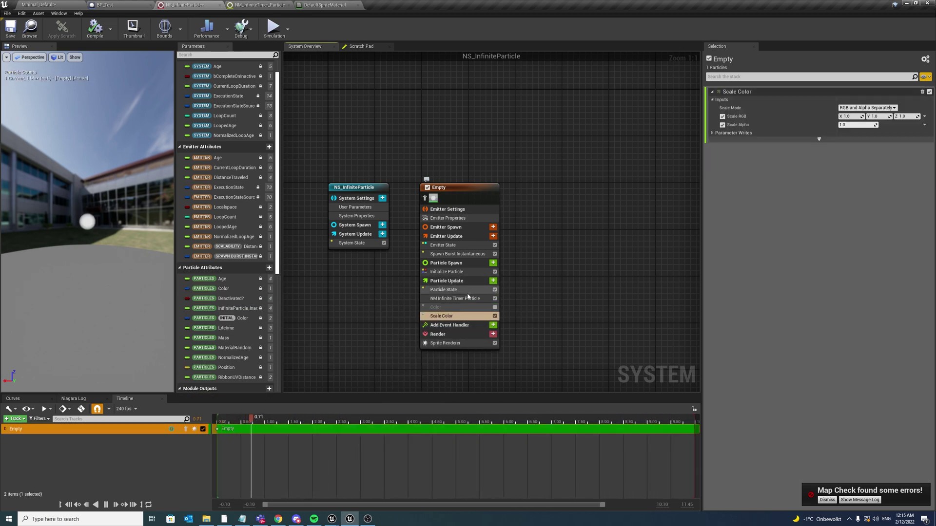
Drive the Scale Color module's Scale Alpha with a Float from Curve dynamic input.
left_click(465, 307)
left_click(464, 316)
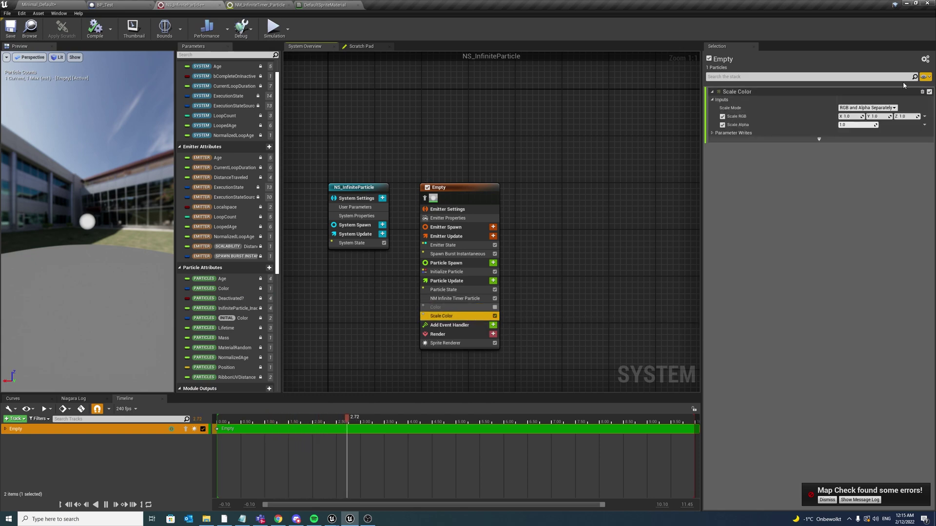
left_click(925, 126)
type("curve")
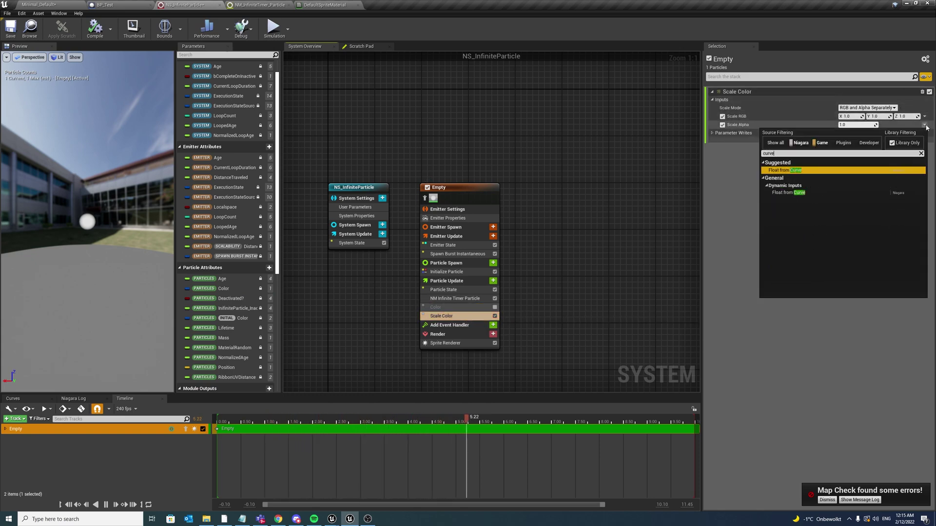
key("Return")
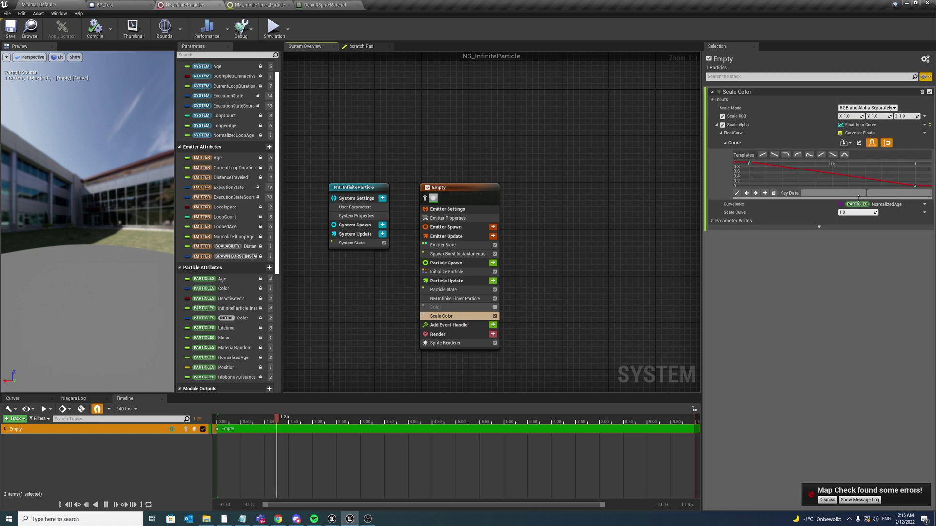
Set the alpha curve's CurveIndex to the NM Infinite Timer Particle output Infinite_FadeTime and save the system.
left_click(924, 204)
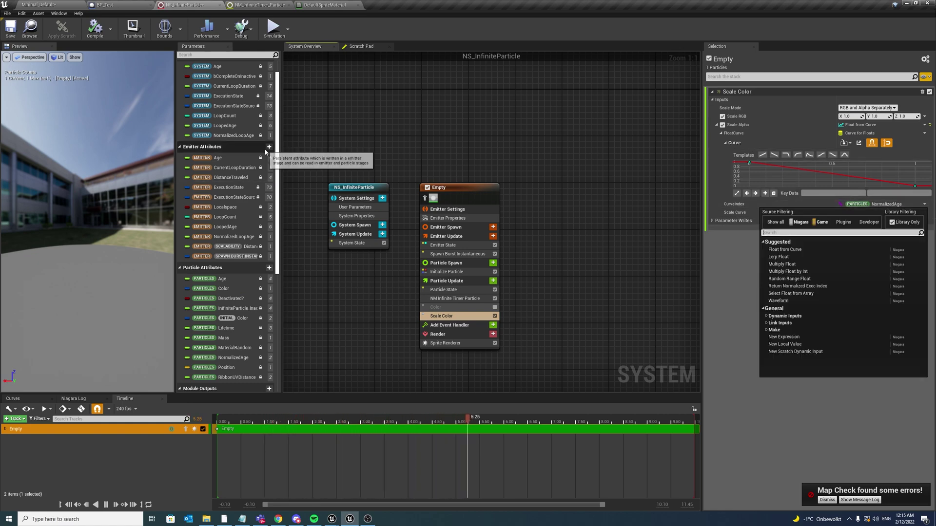
scroll(238, 216, "down", 3)
scroll(237, 216, "down", 6)
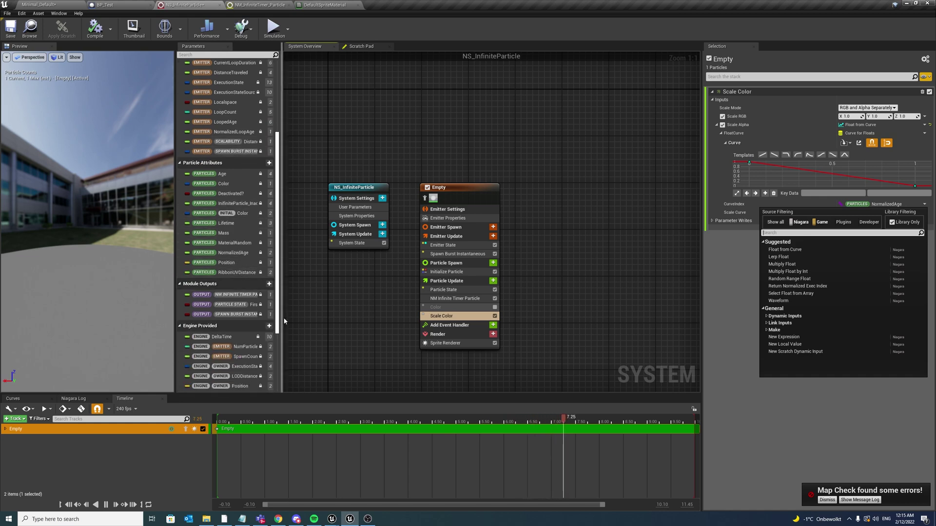
left_click_drag(283, 317, 877, 204)
key("ctrl+s")
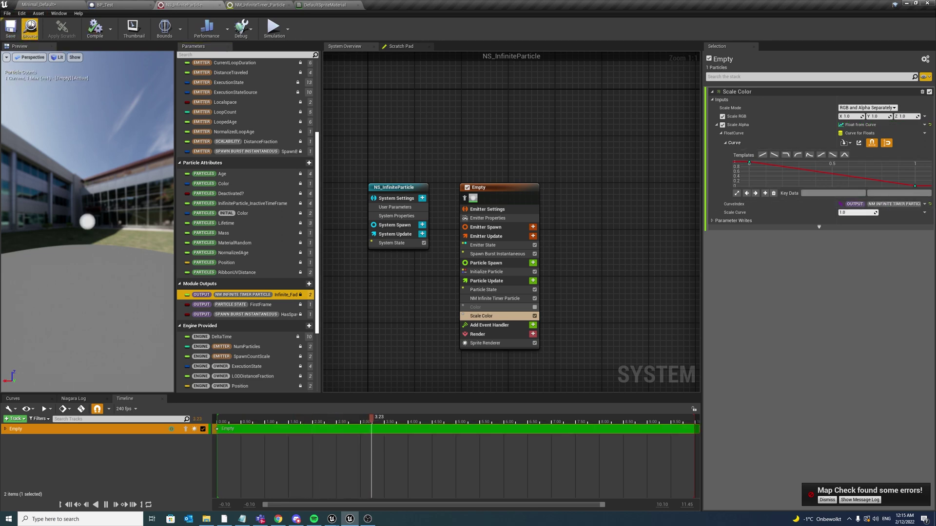
Play the Minimal_Default level to test the infinite particle's fade-out, and stop the session.
left_click(44, 4)
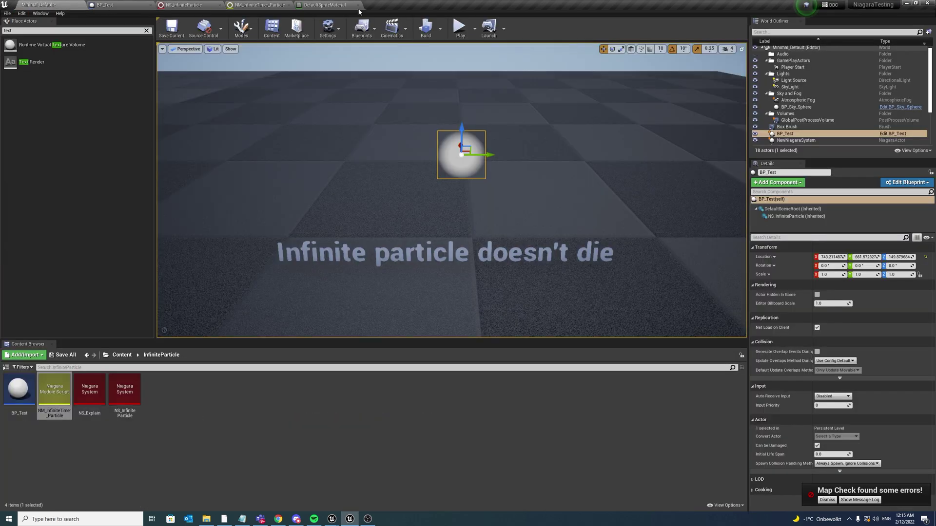
left_click(460, 26)
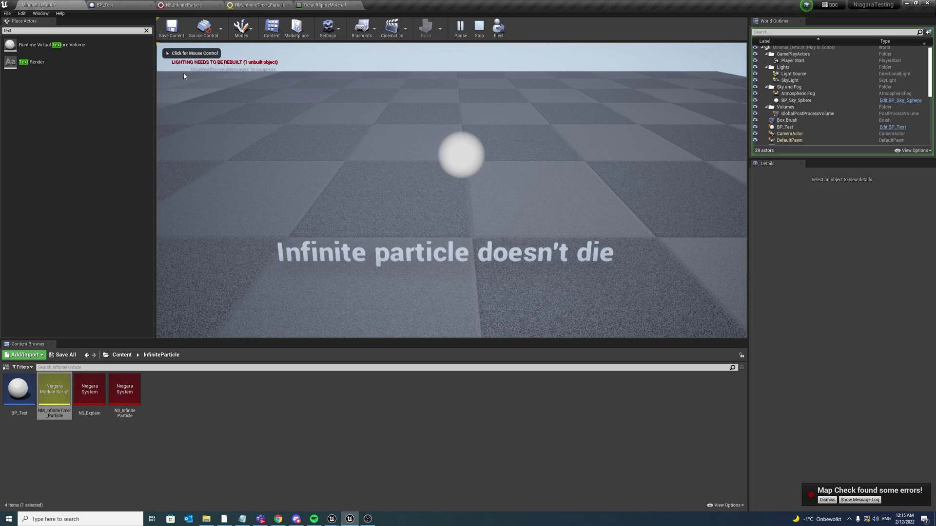
key("Escape")
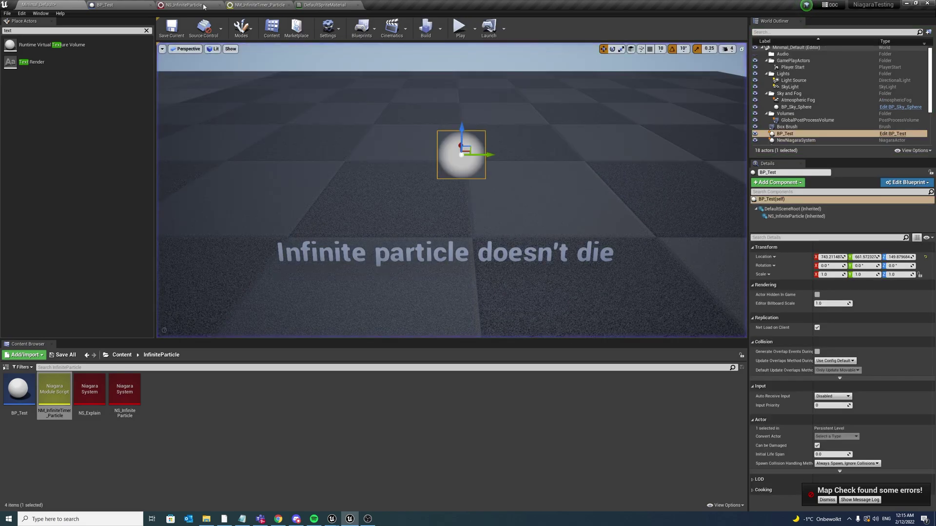
In NS_InfiniteParticle, set the NM Infinite Timer Particle module's DeactivateDuration to 1.0.
left_click(204, 6)
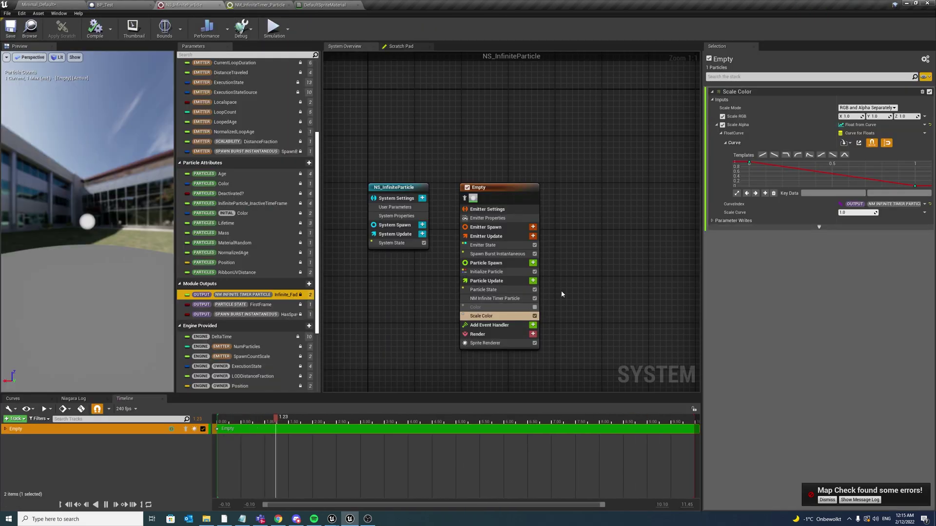
left_click(505, 254)
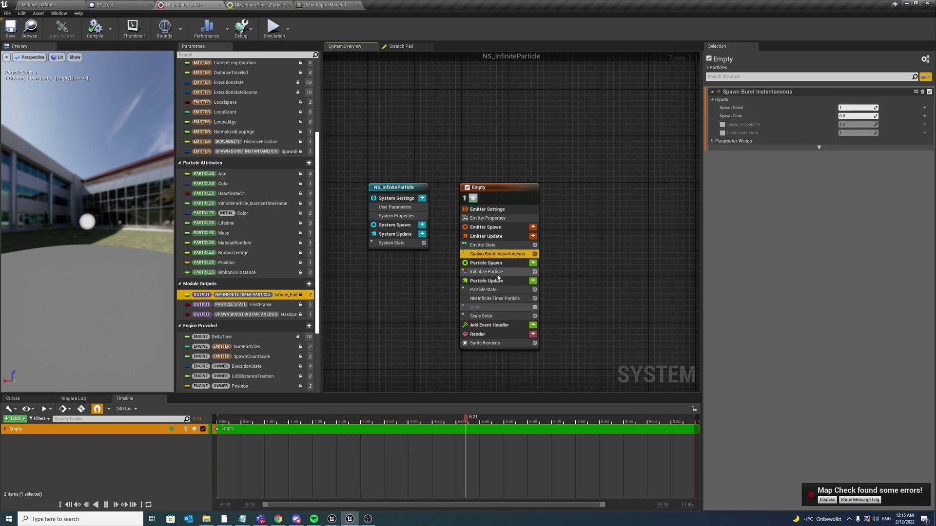
left_click(495, 298)
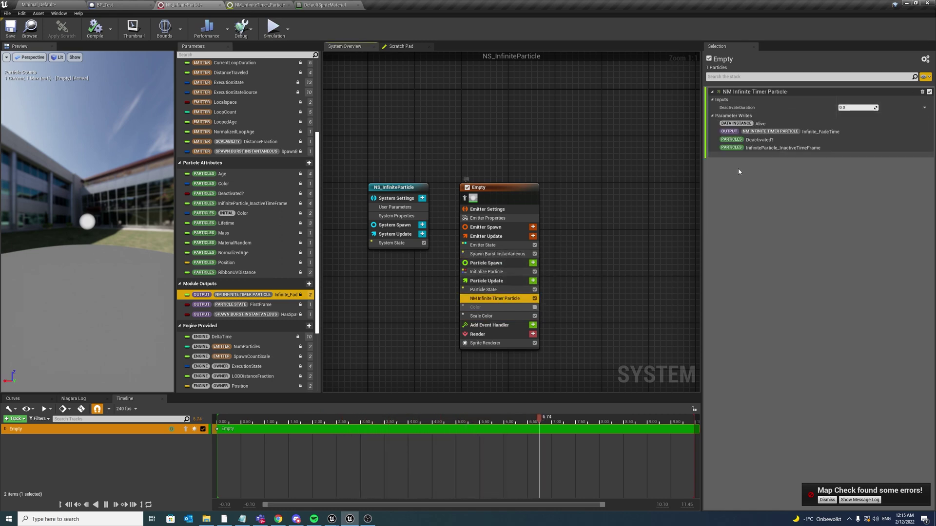
left_click(858, 108)
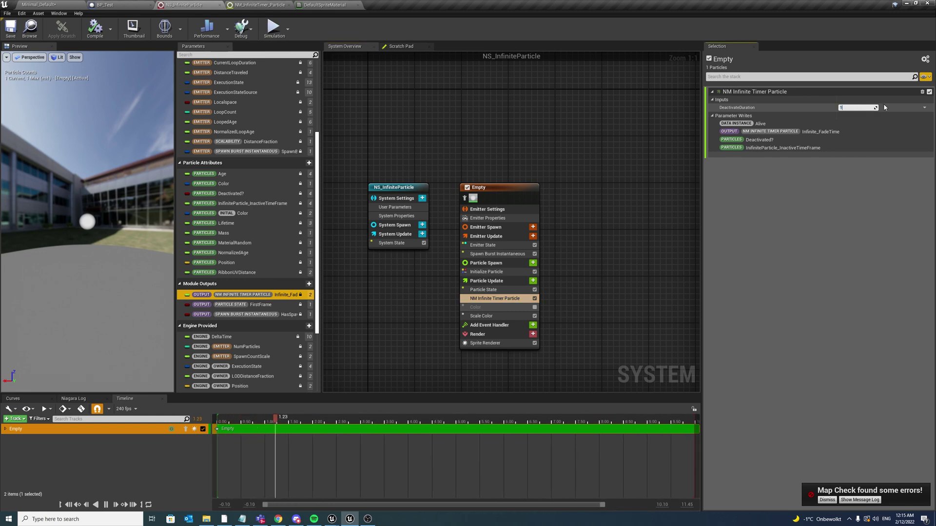
key("Return")
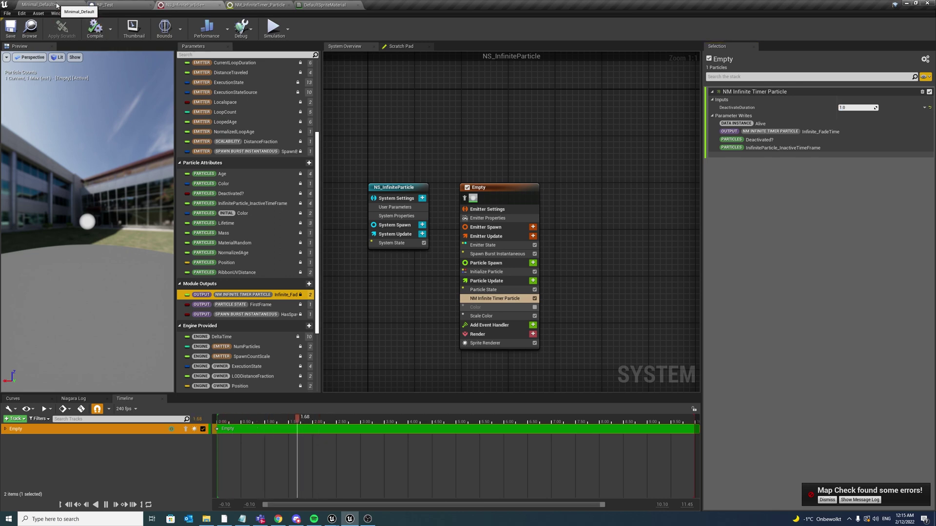
Play the Minimal_Default level to test the particle's fade with the changed duration, and eject from the player.
left_click(39, 5)
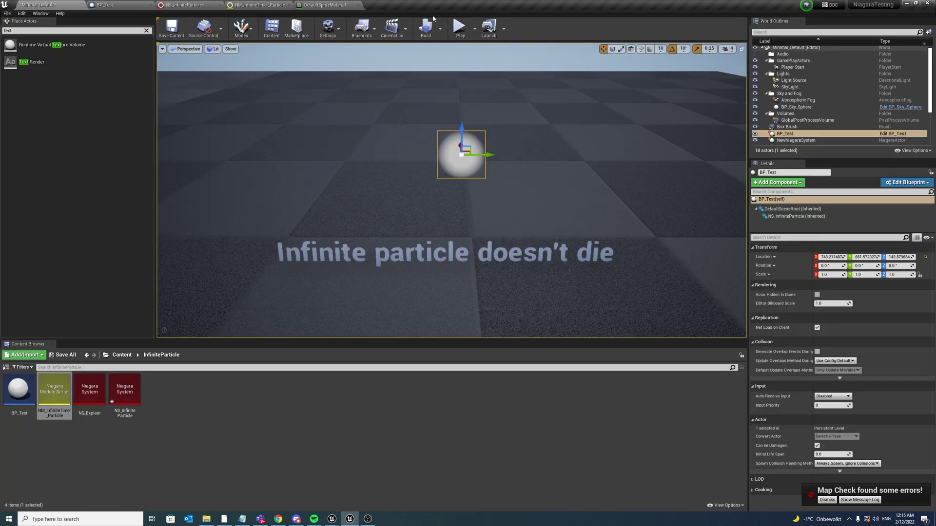
left_click(460, 27)
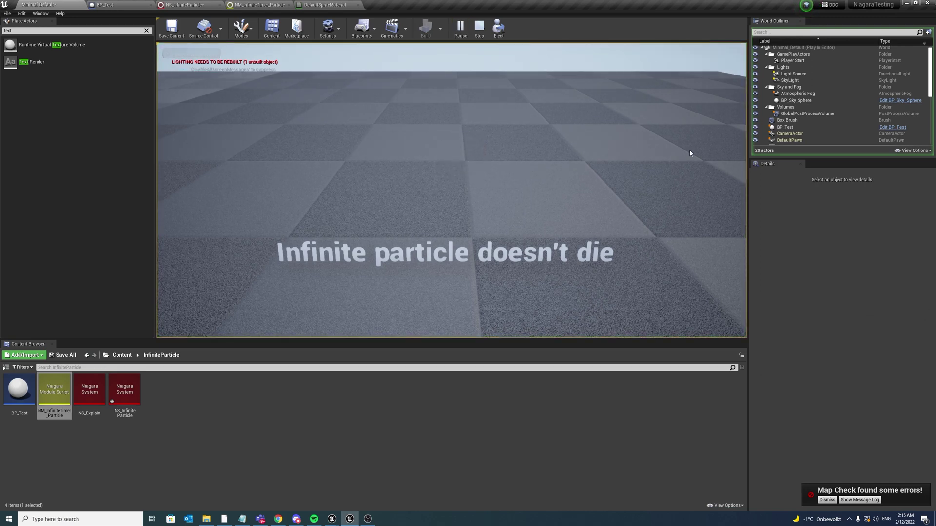
left_click(498, 28)
Stop the simulation, set the Delay node's Duration to 4.0 in the BP_Test event graph, and compile the blueprint.
left_click(125, 5)
right_click_drag(362, 193, 374, 190)
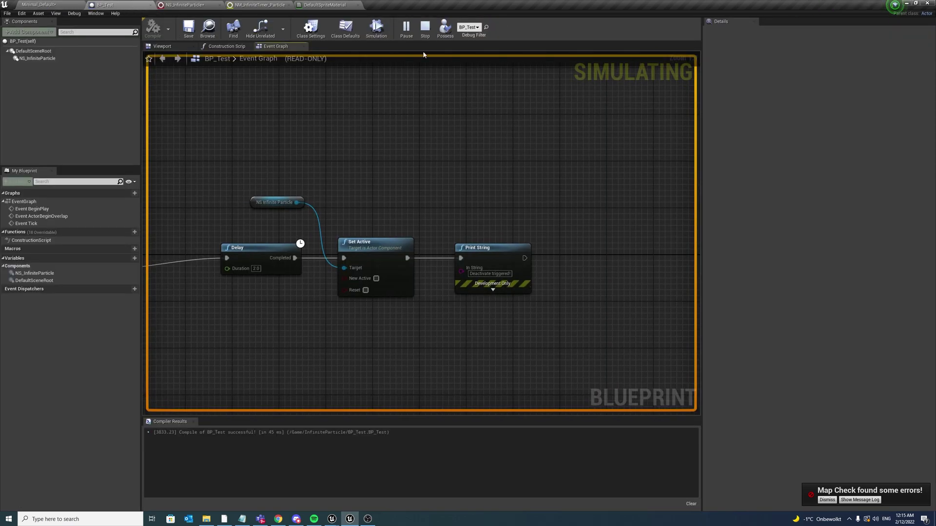
left_click(424, 29)
right_click_drag(372, 138, 458, 112)
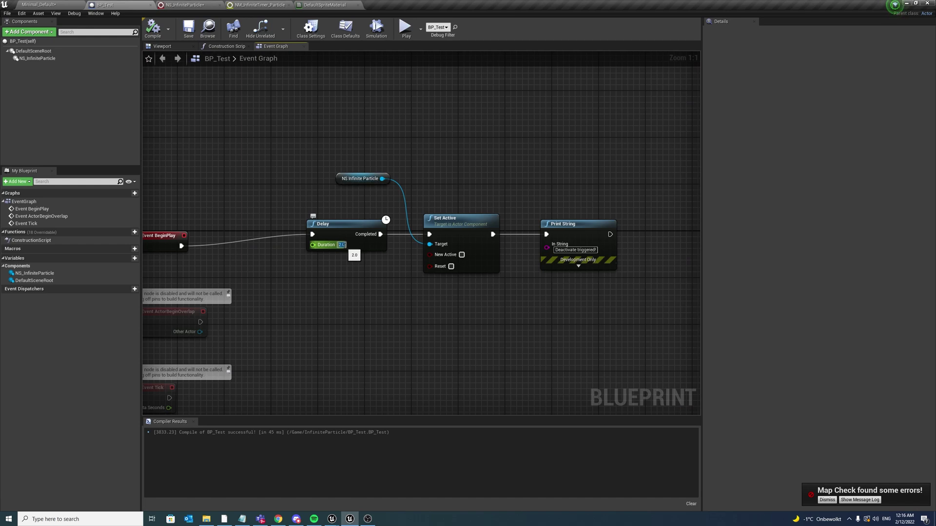
left_click(153, 27)
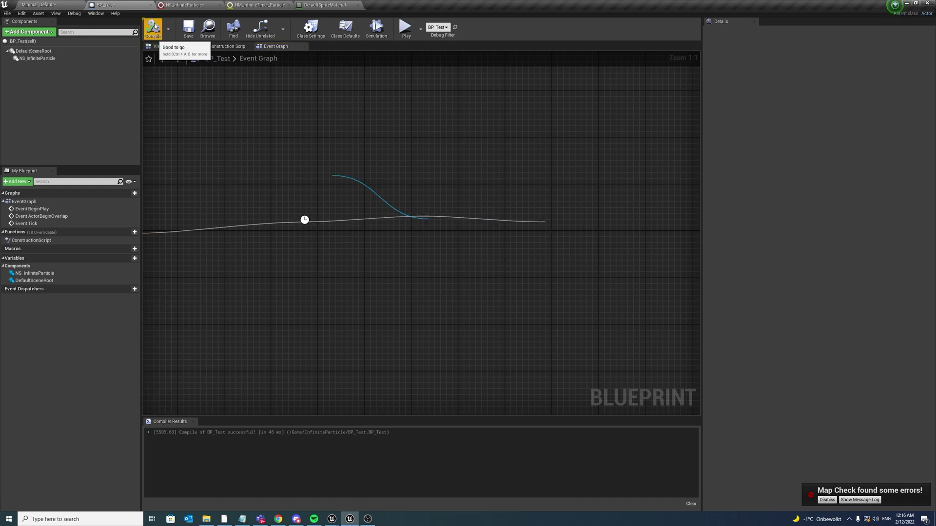
Play the Minimal_Default level, eject from the player, and select the BP_Test actor to inspect it in the running level.
left_click(45, 5)
left_click(462, 29)
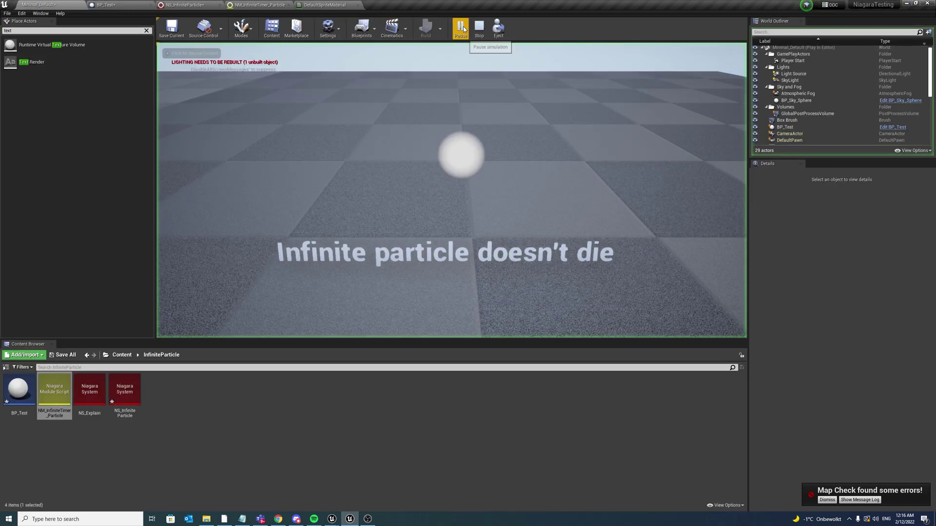
key("super")
left_click(498, 28)
left_click(466, 136)
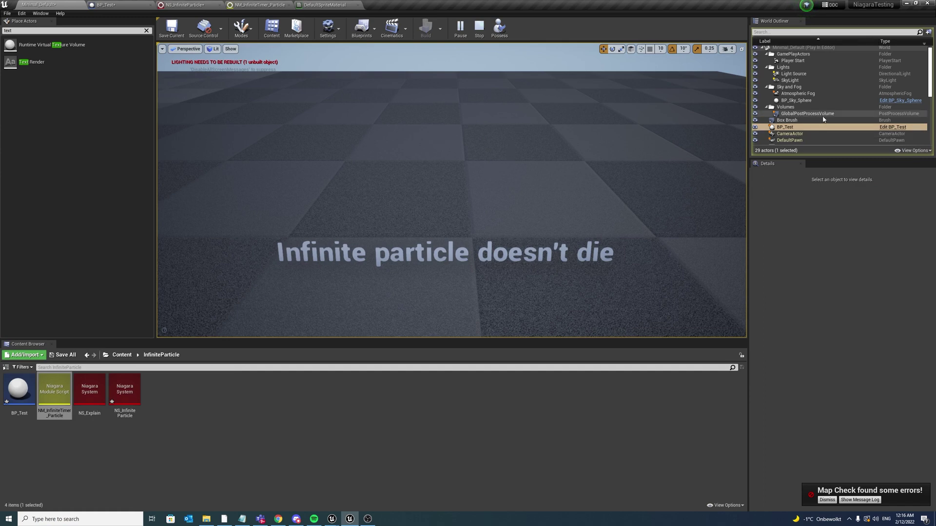
scroll(825, 118, "down", 1)
scroll(824, 114, "up", 1)
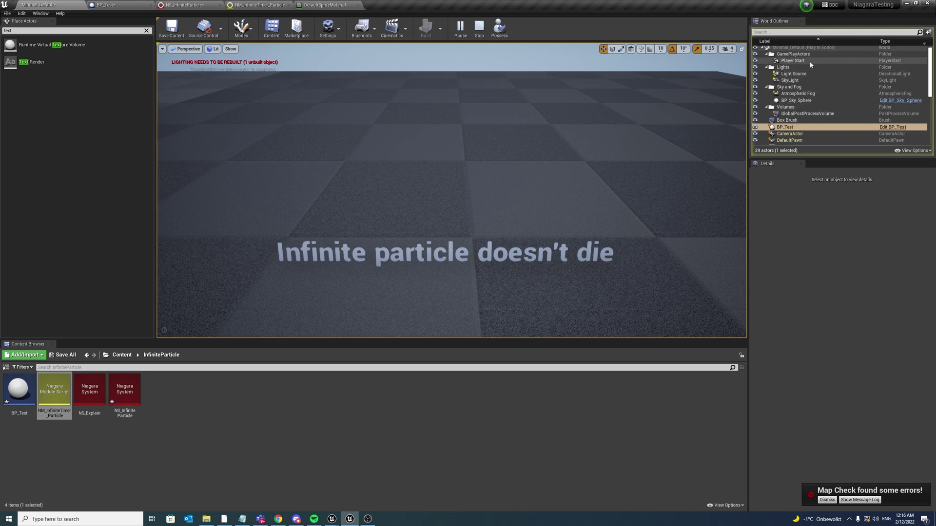
scroll(810, 62, "up", 1)
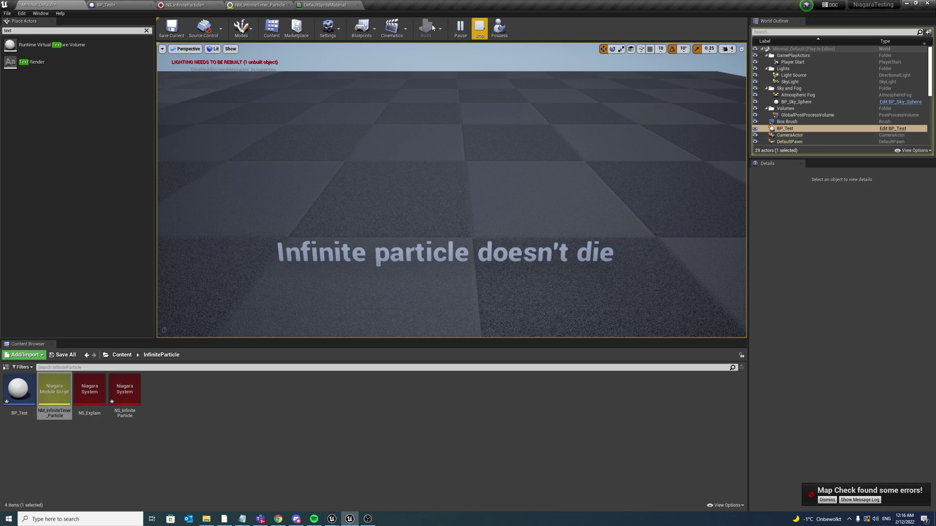
Review BP_Test's Set Active node and the Scale Color and NM Infinite Timer Particle modules in NS_InfiniteParticle.
left_click(142, 5)
left_click_drag(418, 302, 504, 195)
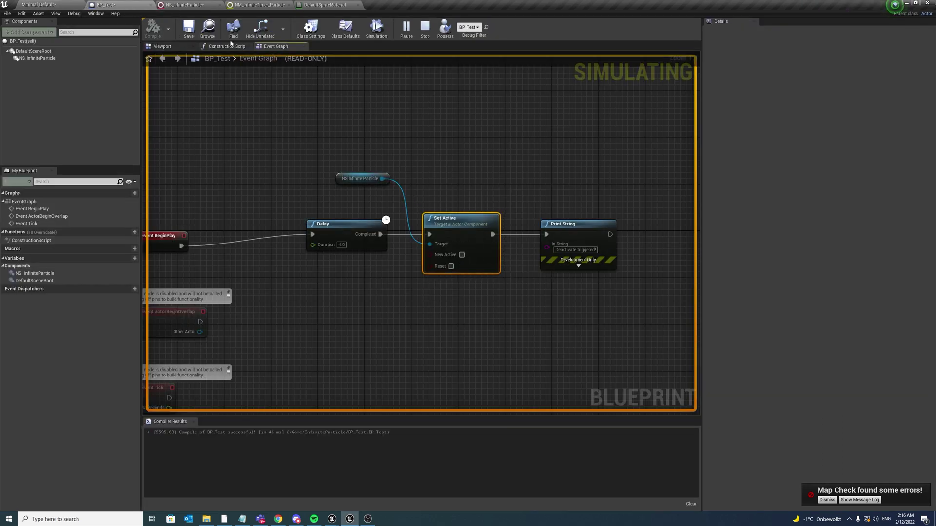
left_click(184, 5)
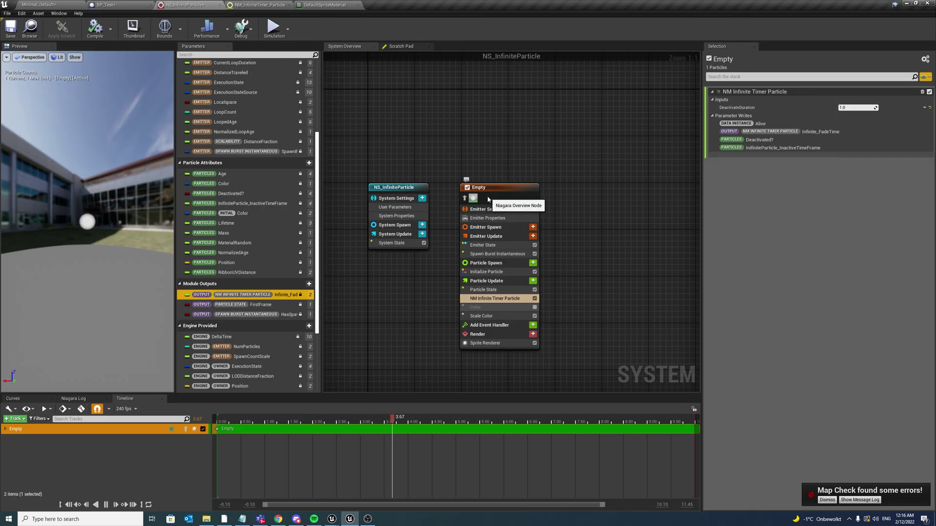
left_click(495, 315)
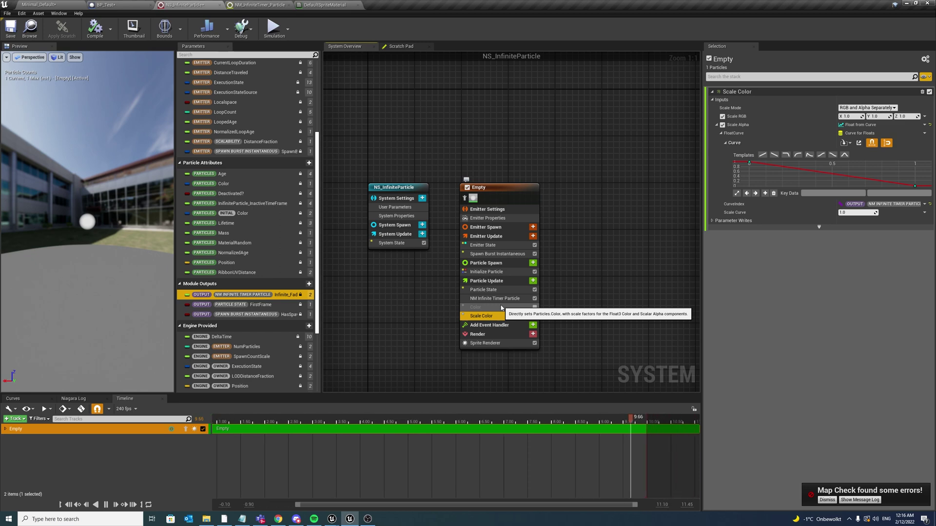
left_click(125, 5)
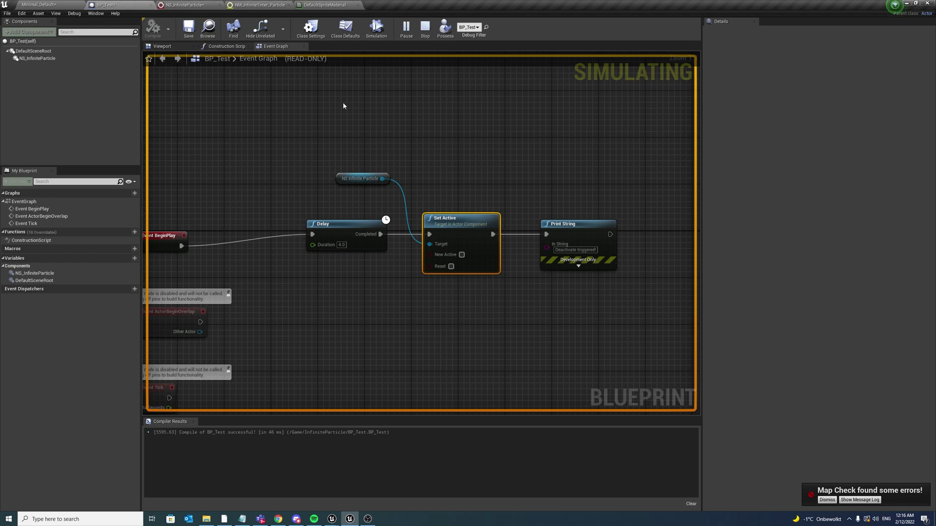
left_click(212, 4)
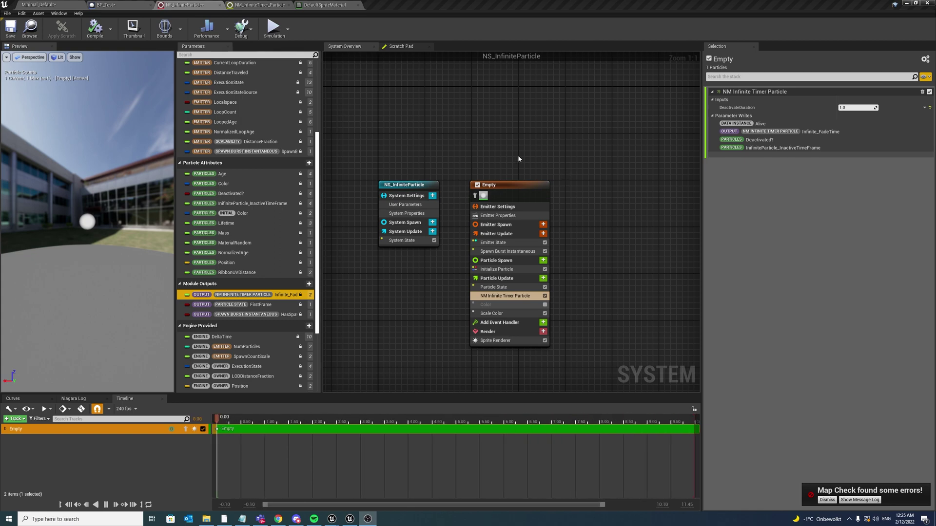
Stop the running session and play the Minimal_Default level again to check the particle's delayed fade-out.
left_click(53, 4)
left_click(480, 27)
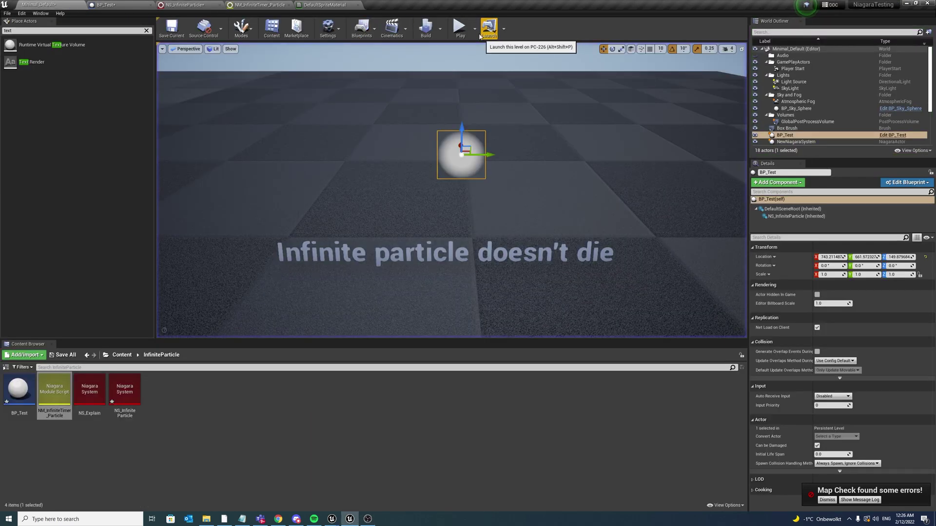
left_click(458, 28)
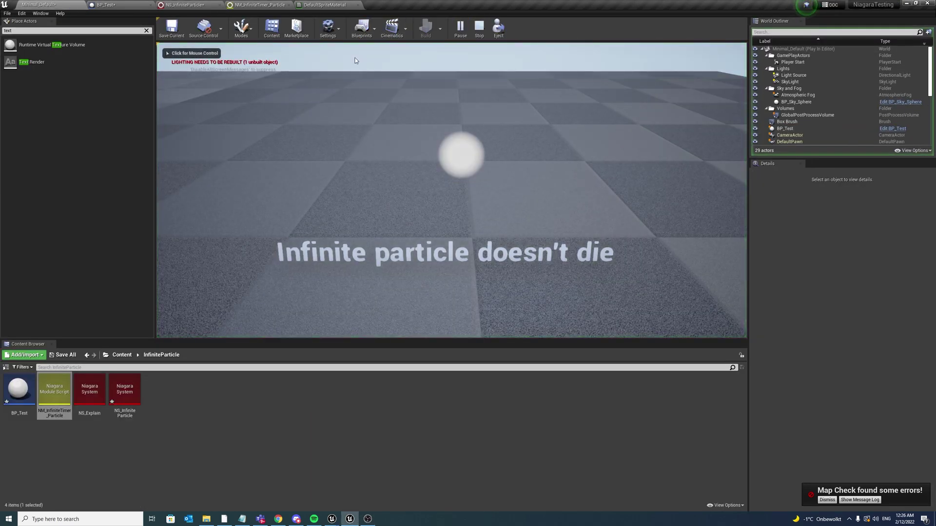